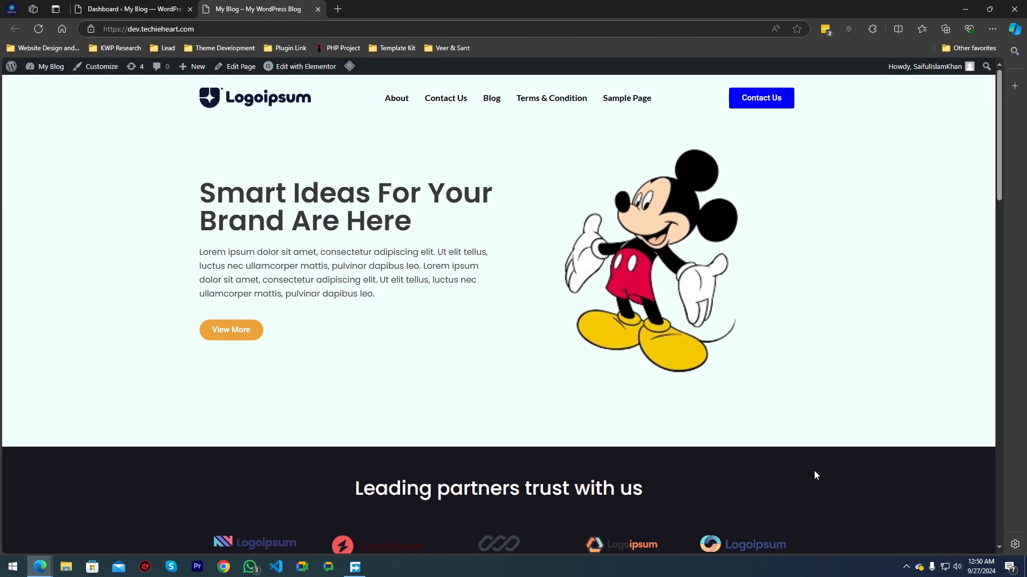
# - Examine the site's home page from the header and hero section down to the services, customer testimonials and footer
pyautogui.scroll(-1, 389, 326)
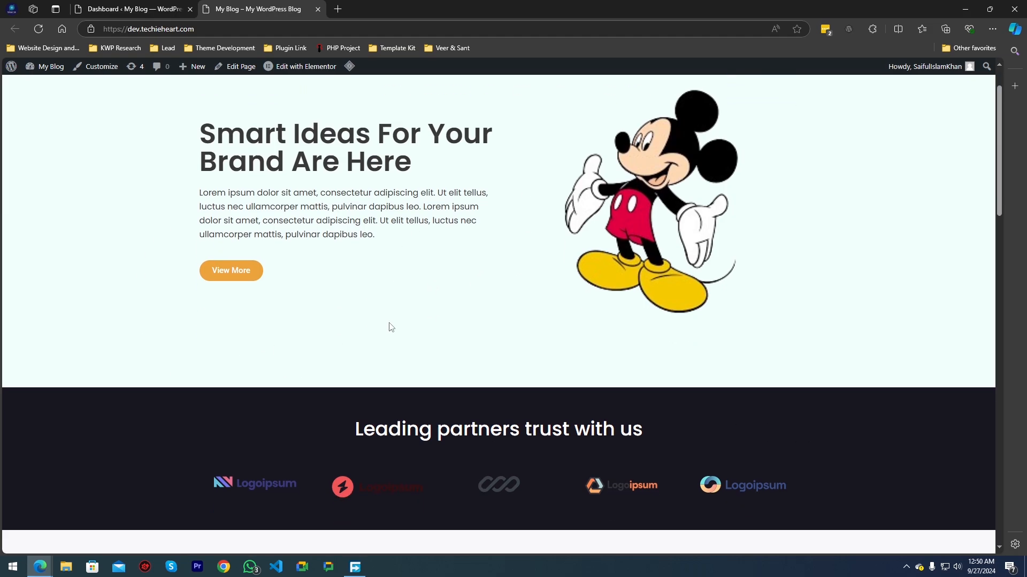
pyautogui.scroll(-15, 391, 327)
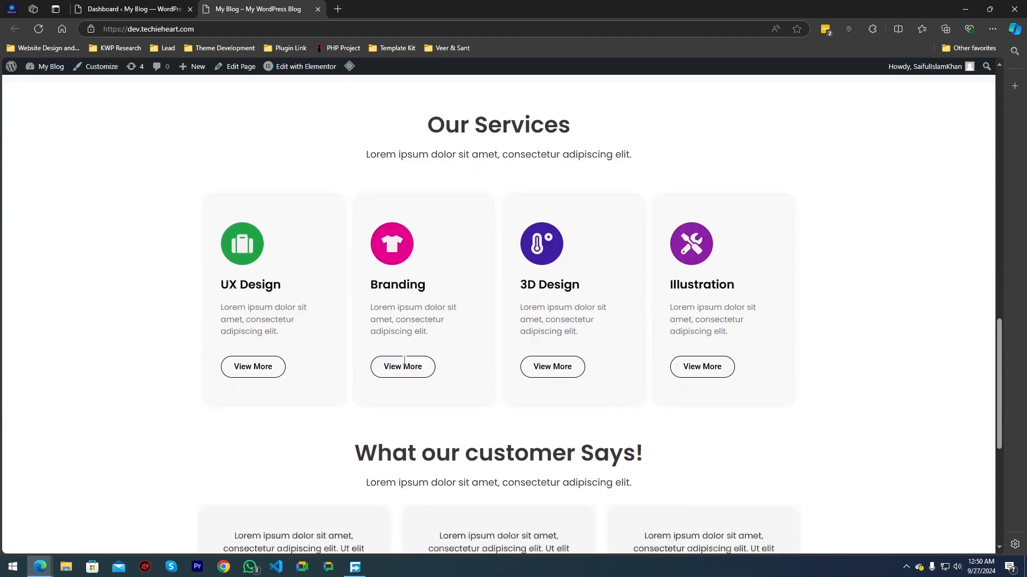
pyautogui.scroll(-6, 405, 361)
pyautogui.scroll(5, 457, 377)
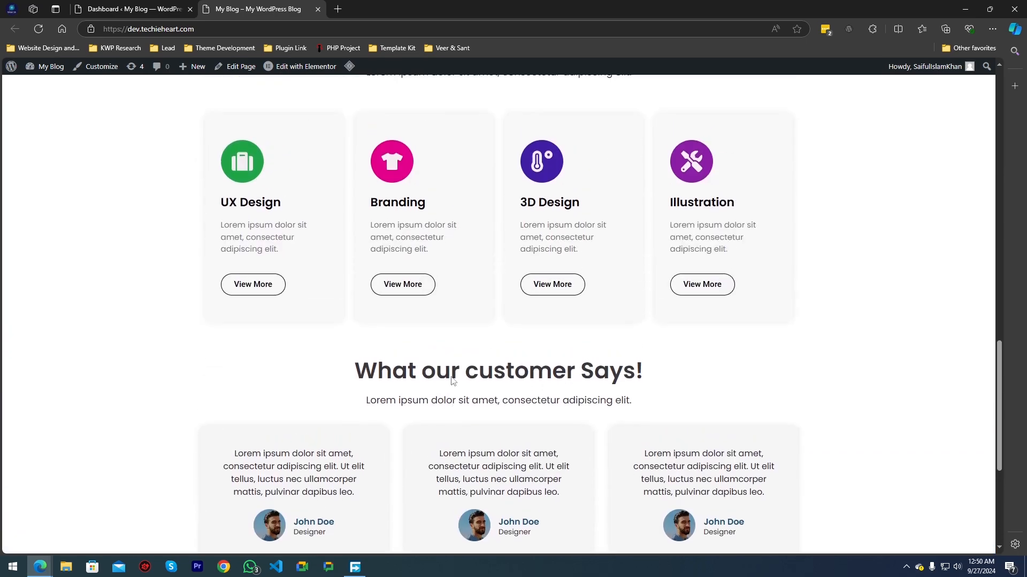
pyautogui.scroll(15, 451, 381)
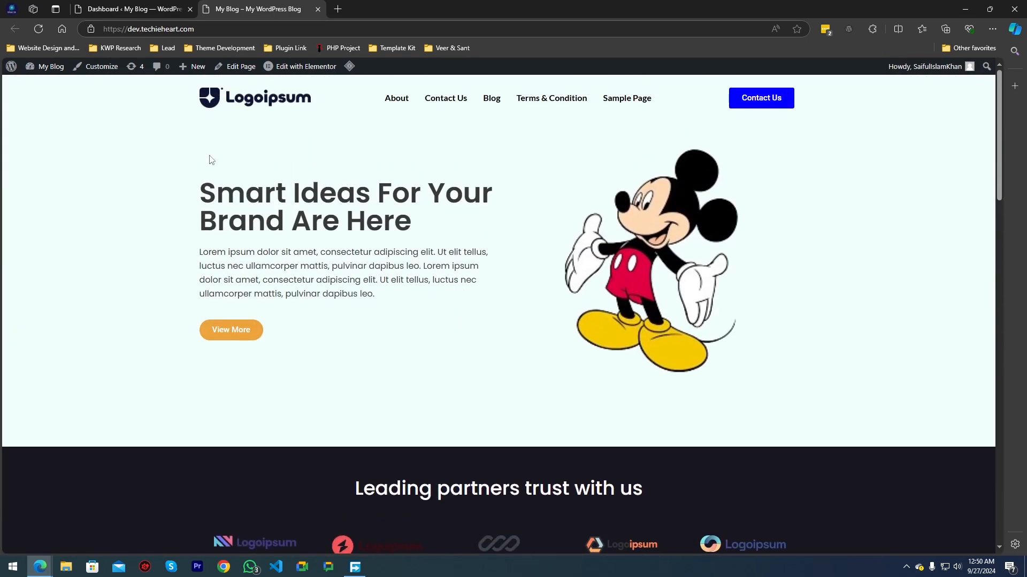
pyautogui.scroll(-15, 419, 268)
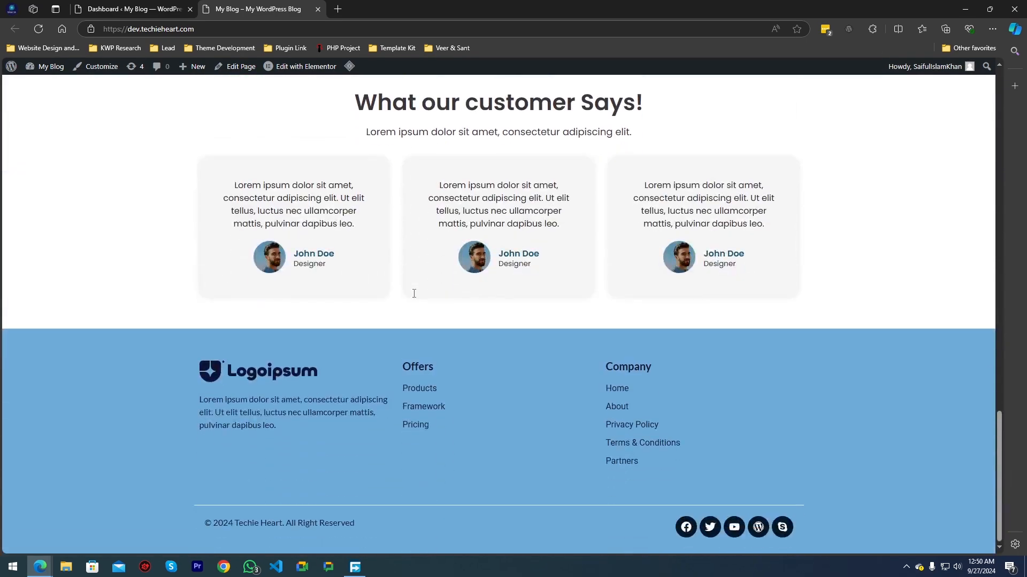
pyautogui.scroll(15, 414, 293)
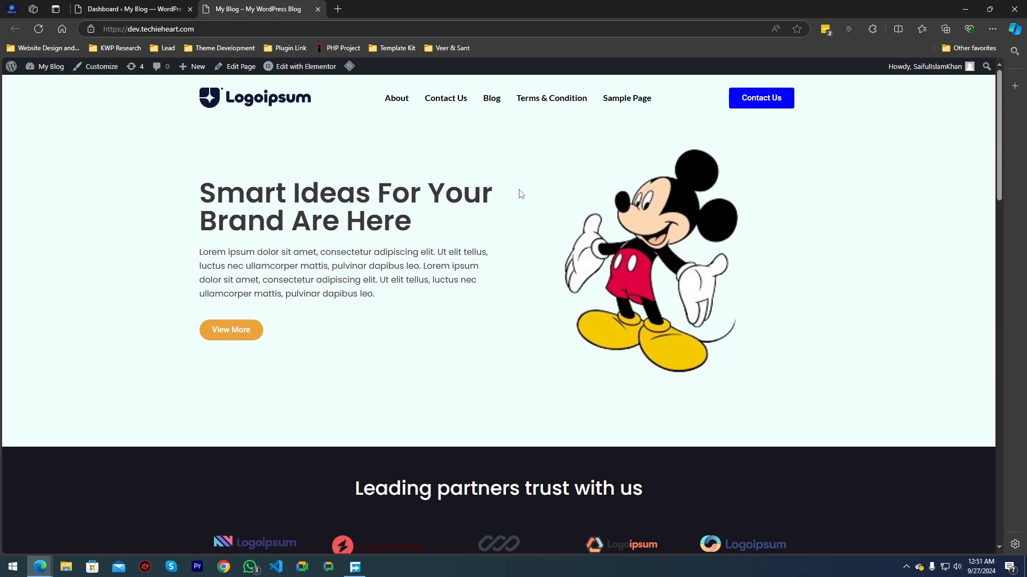
pyautogui.scroll(-15, 519, 194)
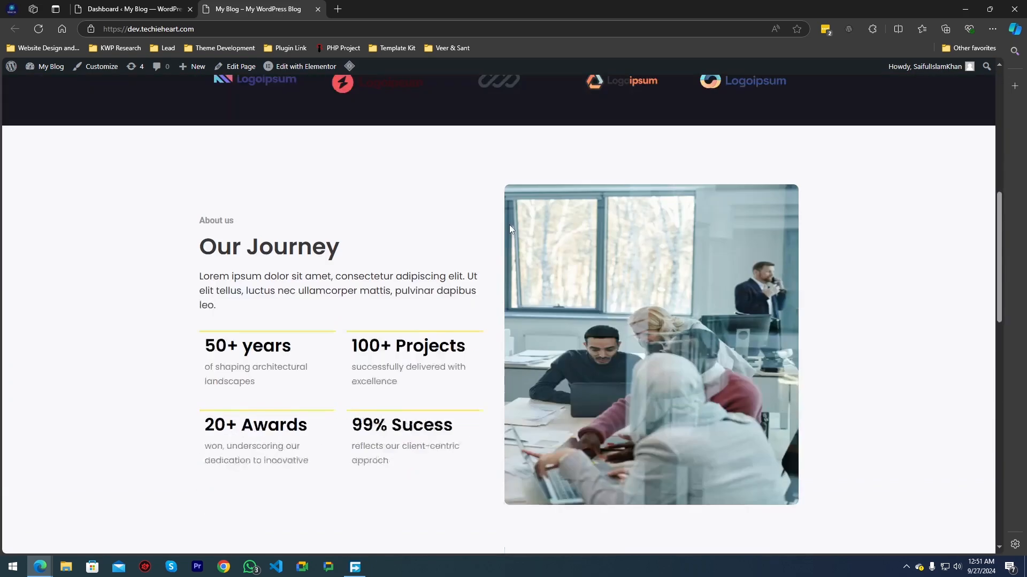
pyautogui.scroll(10, 504, 263)
pyautogui.scroll(6, 504, 264)
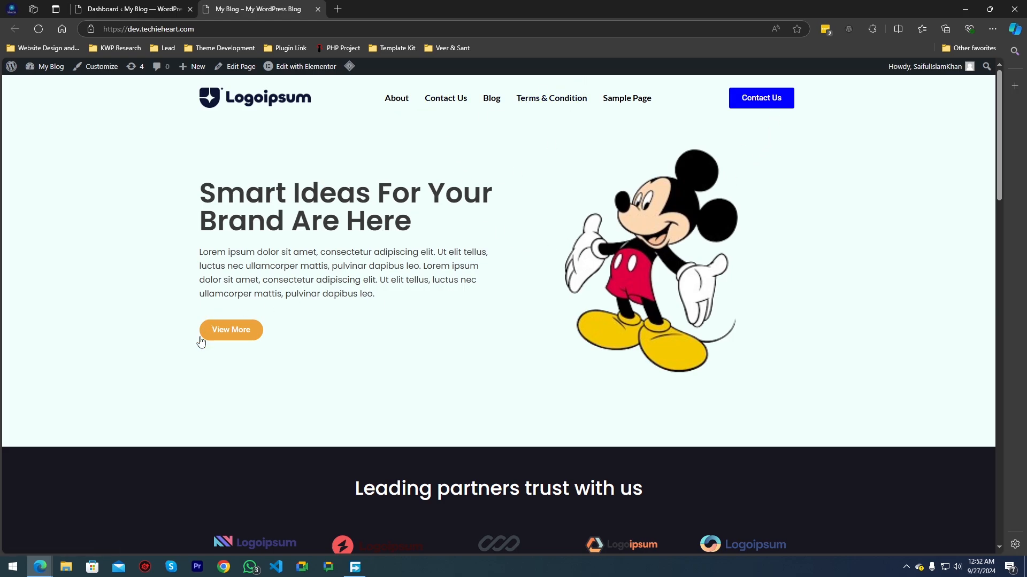
pyautogui.scroll(-5, 252, 344)
pyautogui.scroll(5, 535, 283)
pyautogui.scroll(-8, 309, 214)
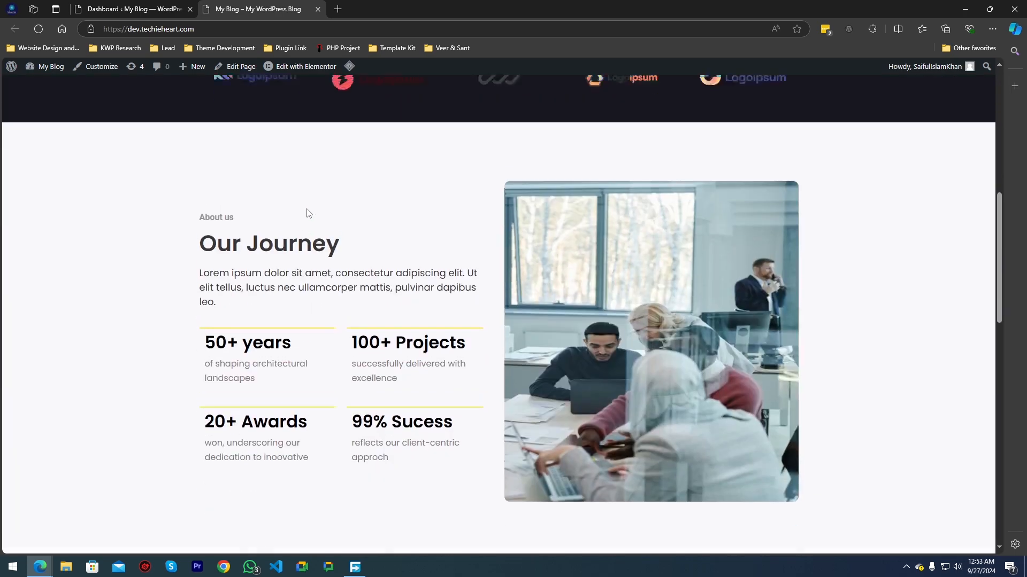
pyautogui.scroll(8, 392, 209)
pyautogui.scroll(-4, 373, 223)
pyautogui.scroll(4, 373, 223)
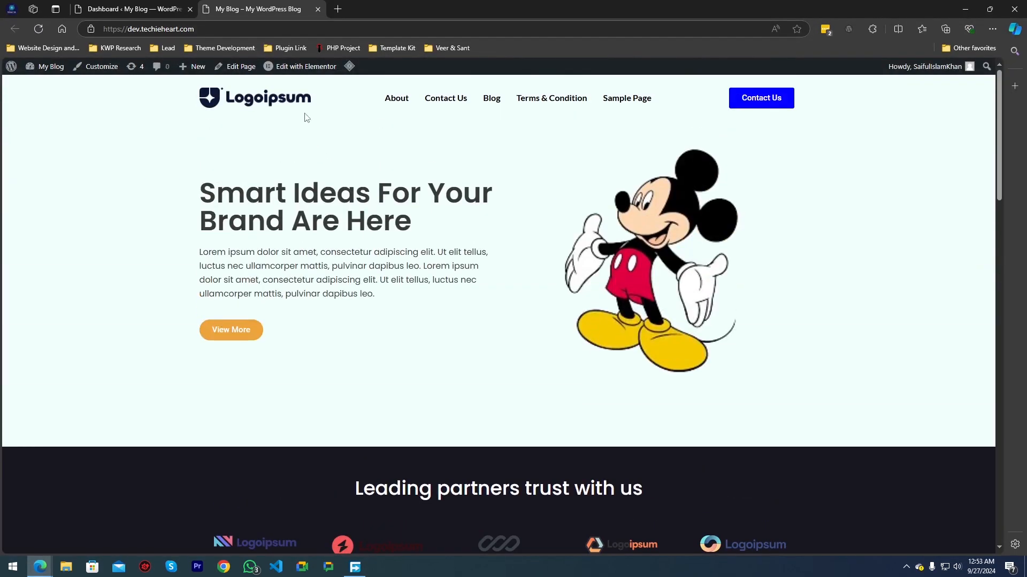
# - Open the home page for editing with Elementor, and search Google for "color palette" in a new tab
pyautogui.click(301, 67)
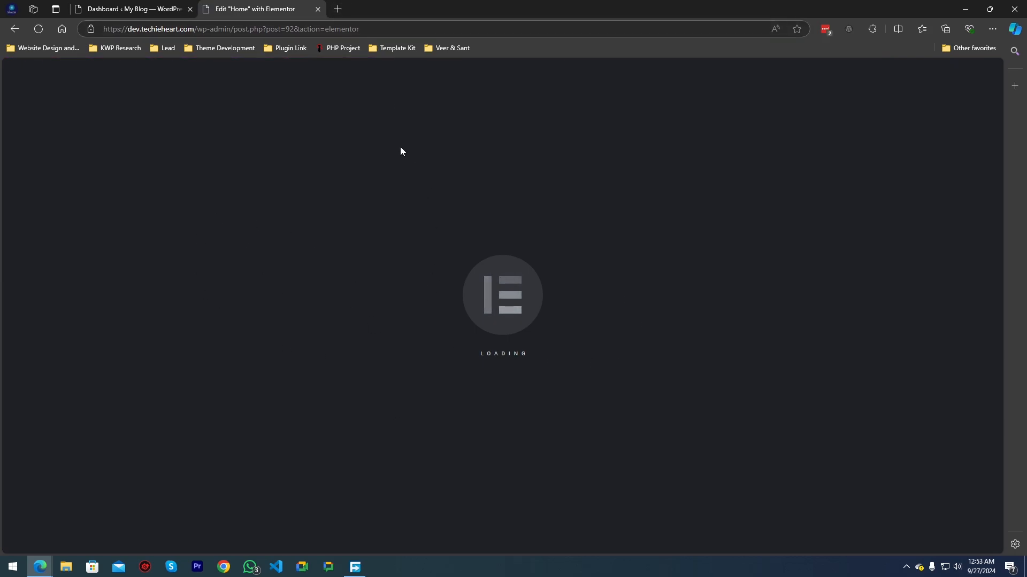
pyautogui.click(343, 6)
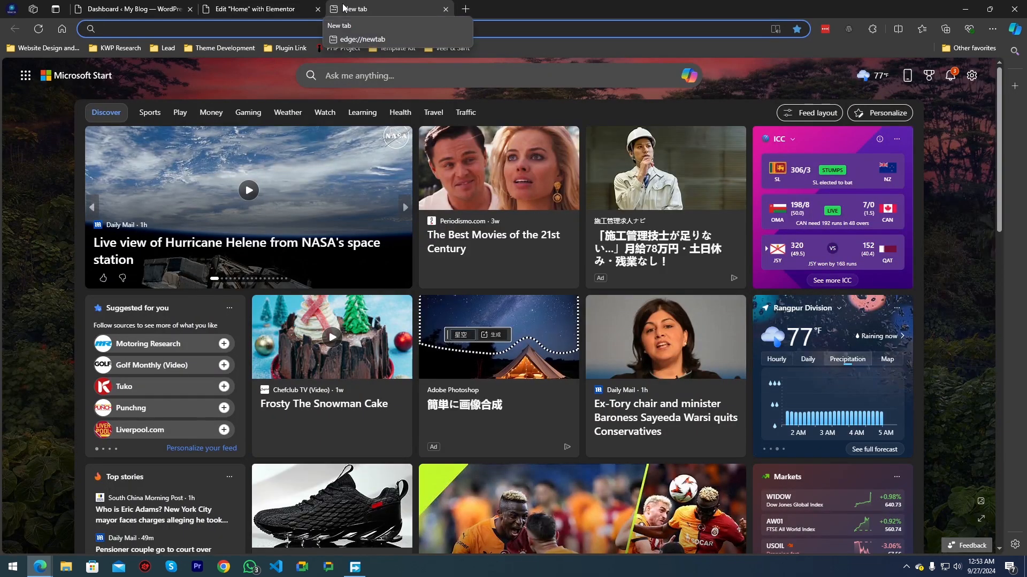
pyautogui.write('color pa')
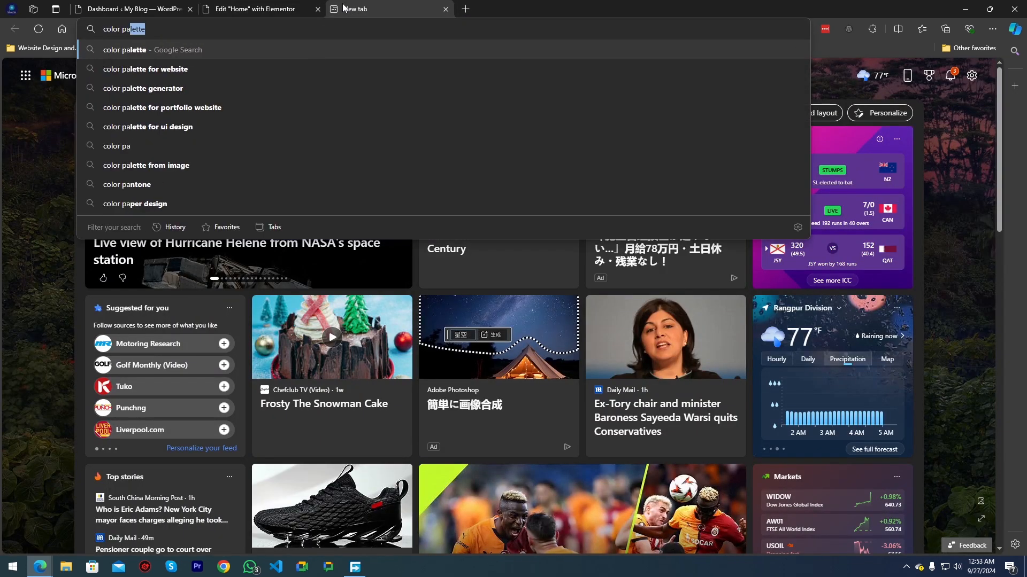
pyautogui.press('Return')
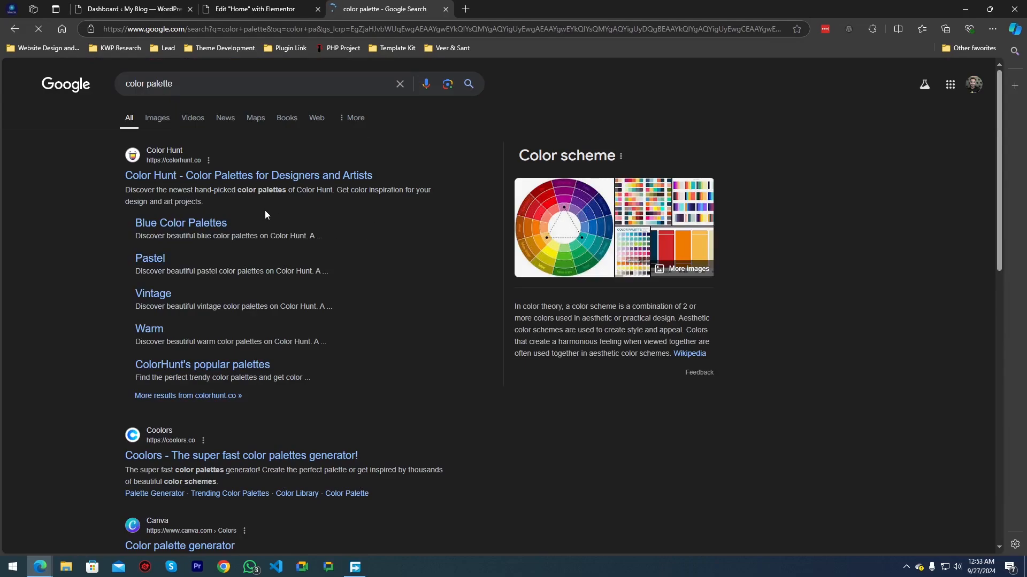
# - Open Color Hunt's main page and its Blue Color Palettes page from the search results in separate tabs
pyautogui.middleClick(179, 174)
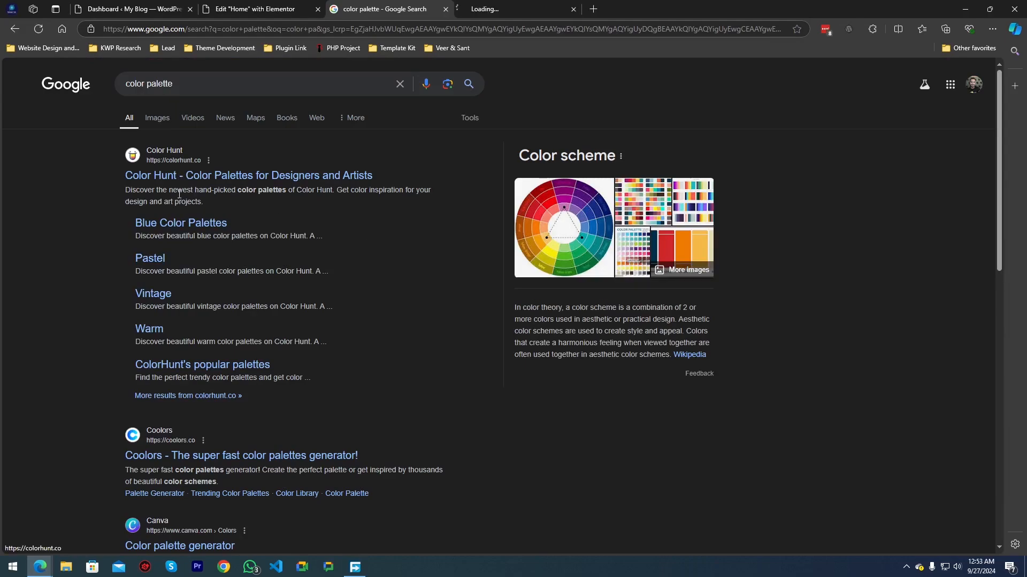
pyautogui.middleClick(181, 222)
pyautogui.click(564, 7)
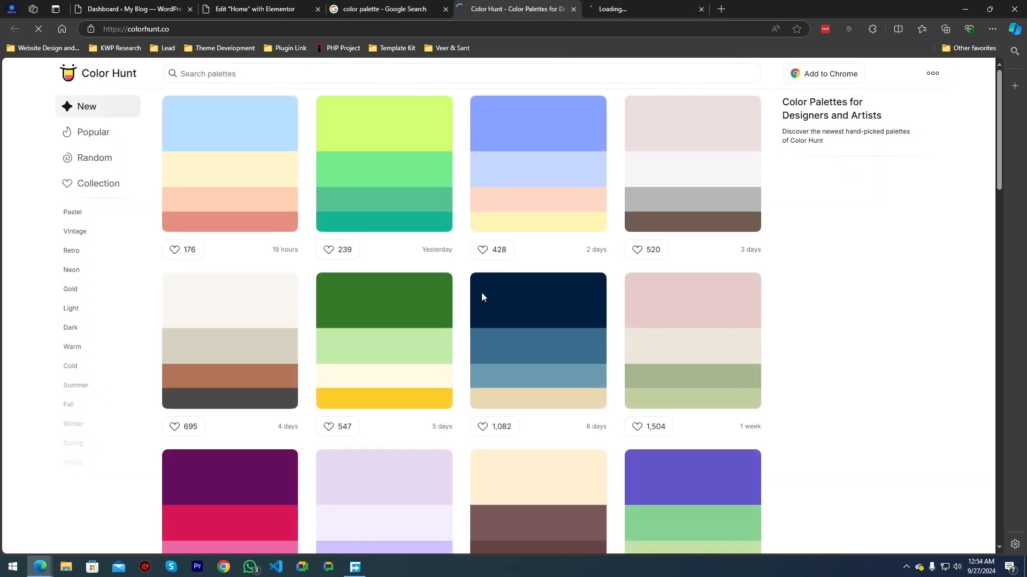
pyautogui.click(615, 7)
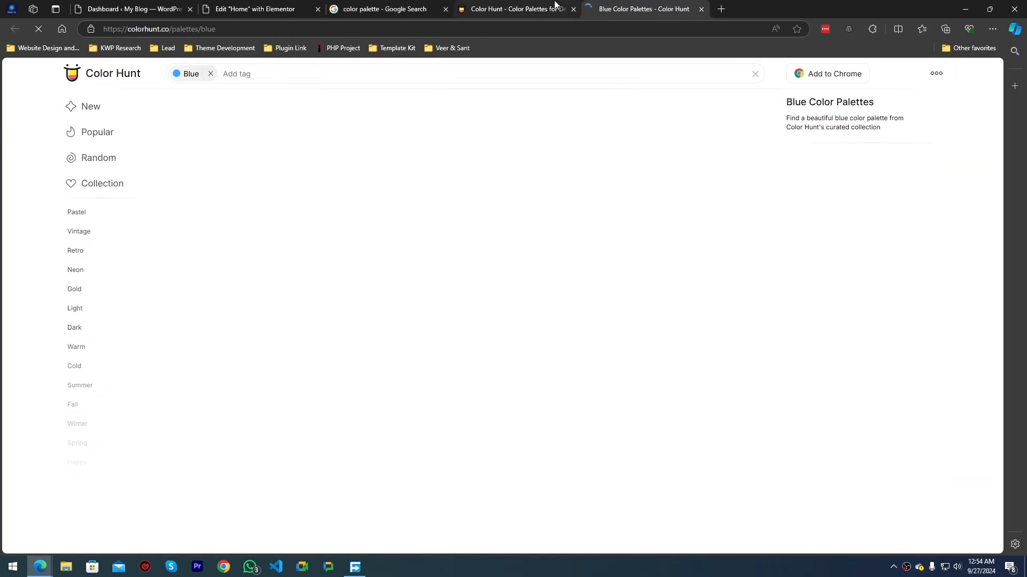
# - Open the mint, turquoise, blue and violet palette from the blue palettes and copy its #4535C1 color code
pyautogui.scroll(-2, 604, 379)
pyautogui.scroll(-6, 613, 395)
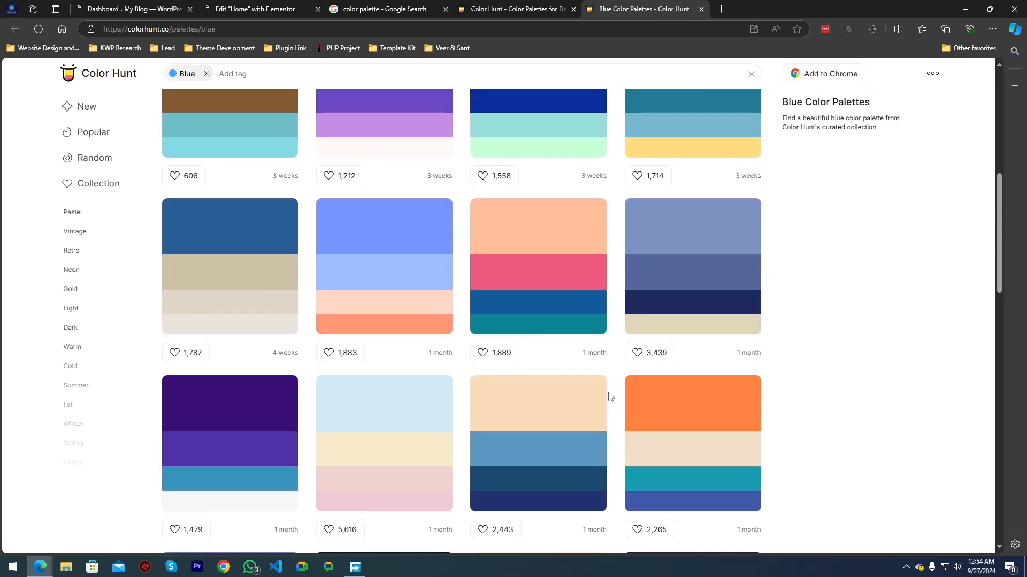
pyautogui.scroll(-4, 768, 493)
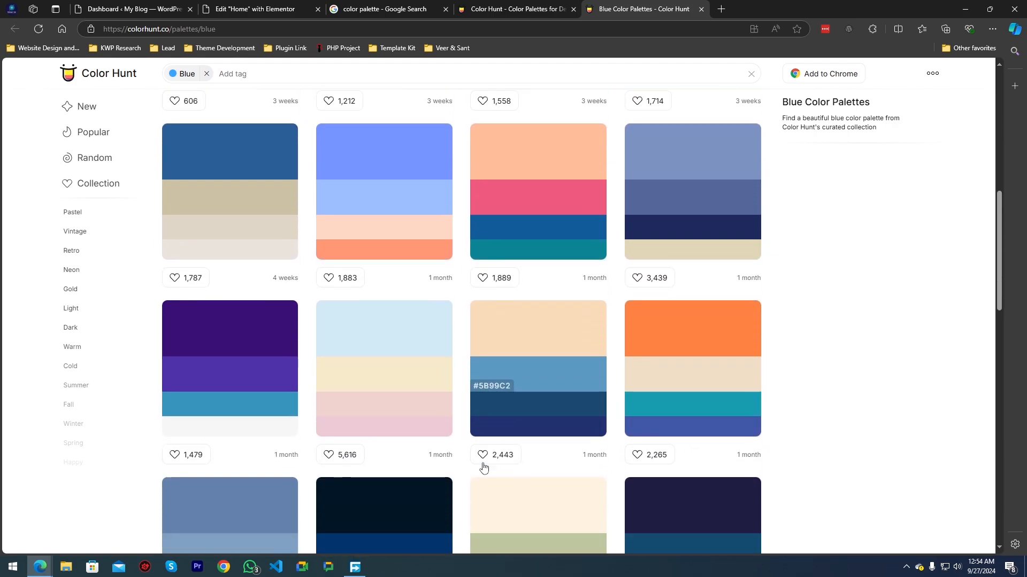
pyautogui.scroll(-3, 361, 501)
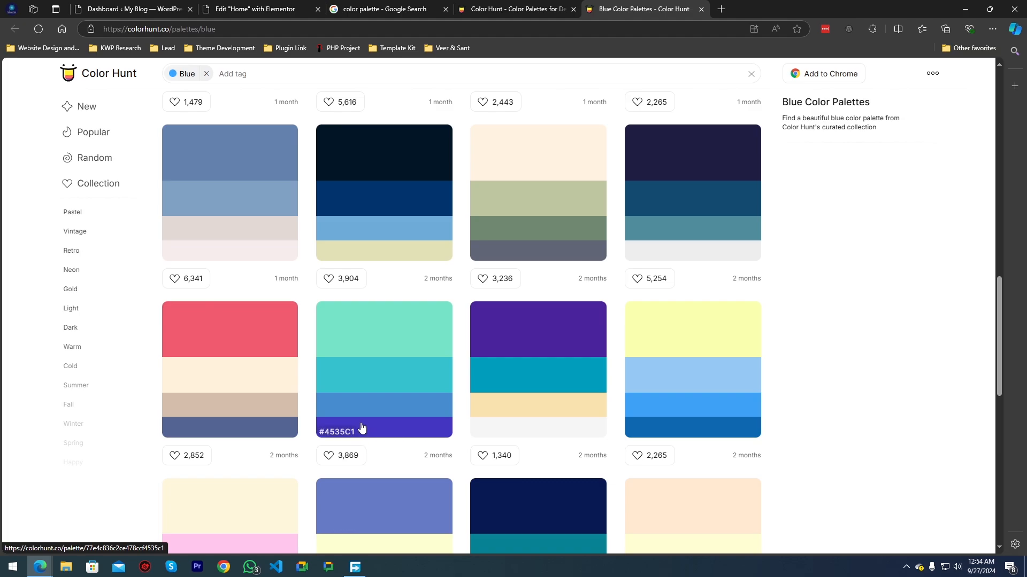
pyautogui.click(394, 370)
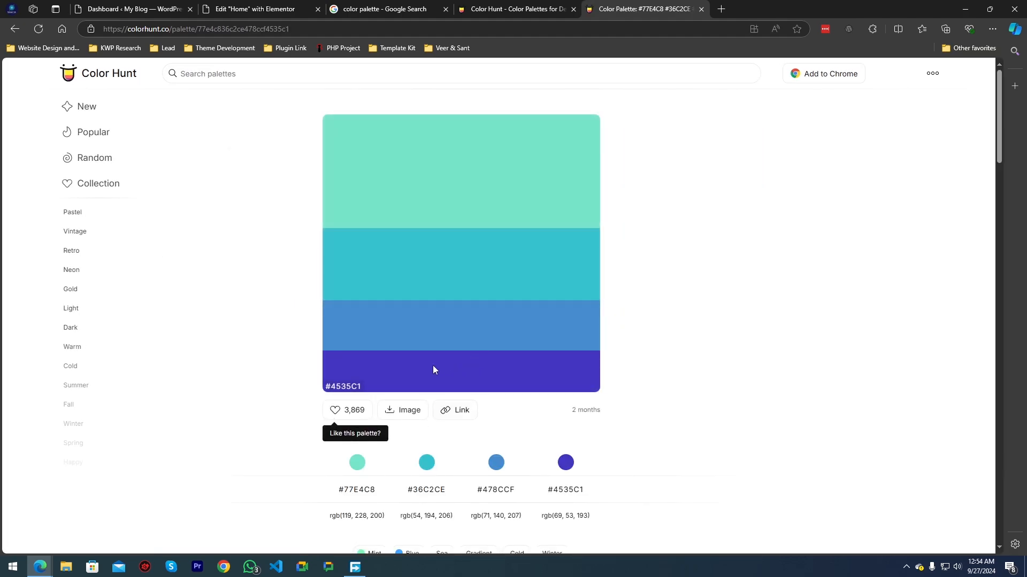
pyautogui.click(349, 390)
# - Compare the chosen palette with the colors used across the home page's sections in the Elementor editor
pyautogui.click(274, 8)
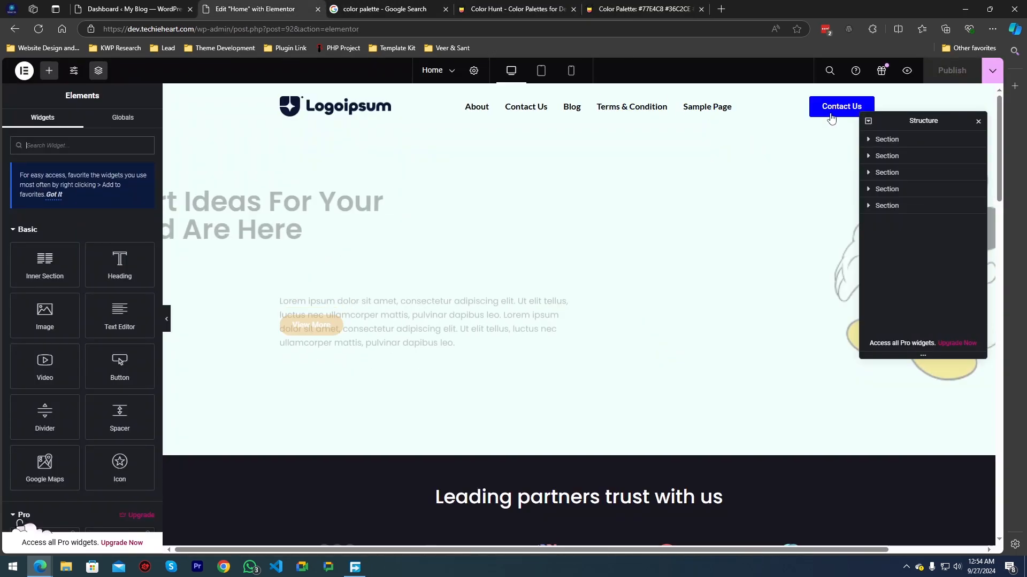
pyautogui.click(670, 6)
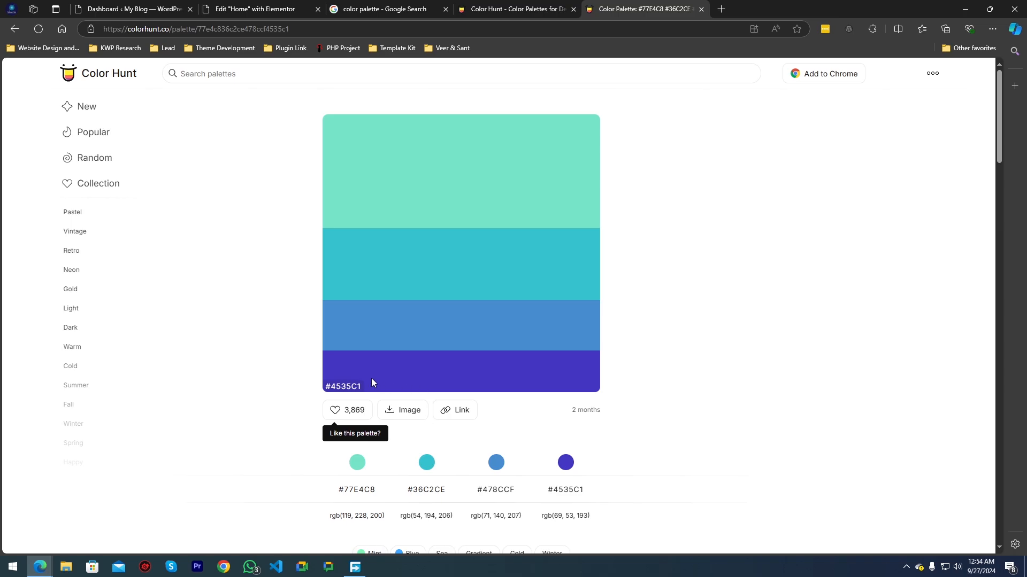
pyautogui.click(259, 6)
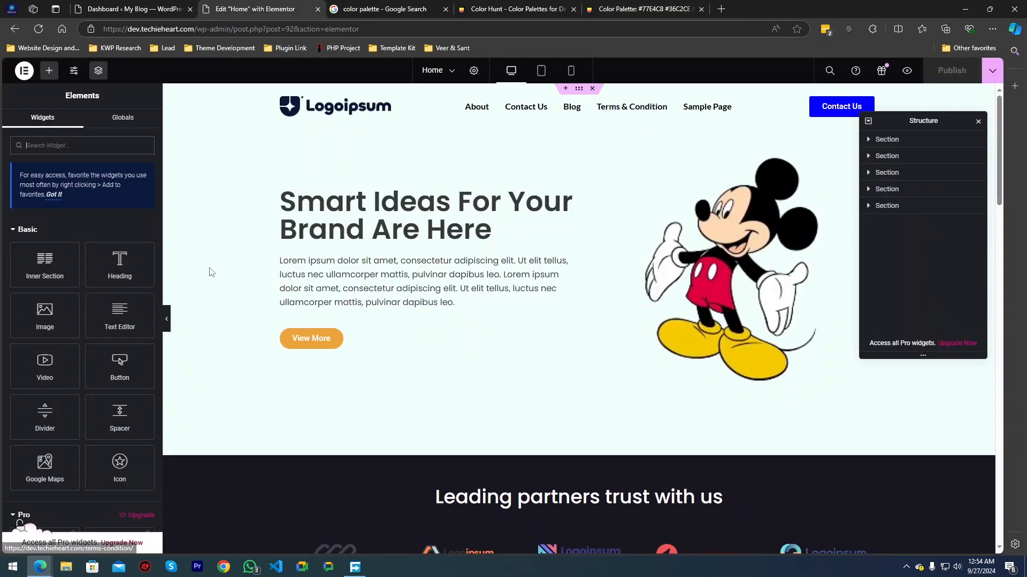
pyautogui.scroll(-10, 481, 278)
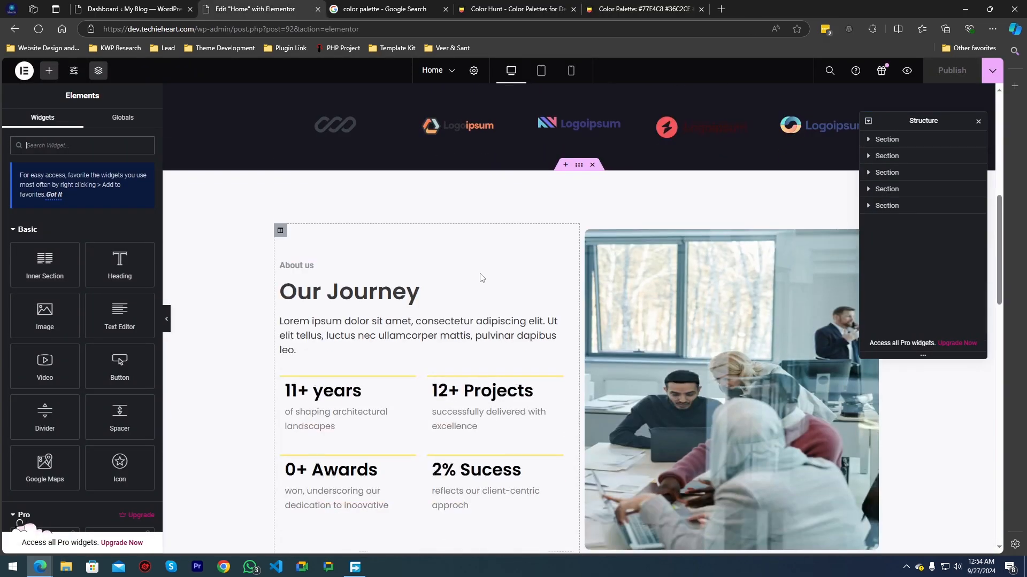
pyautogui.scroll(-12, 492, 270)
pyautogui.scroll(13, 503, 268)
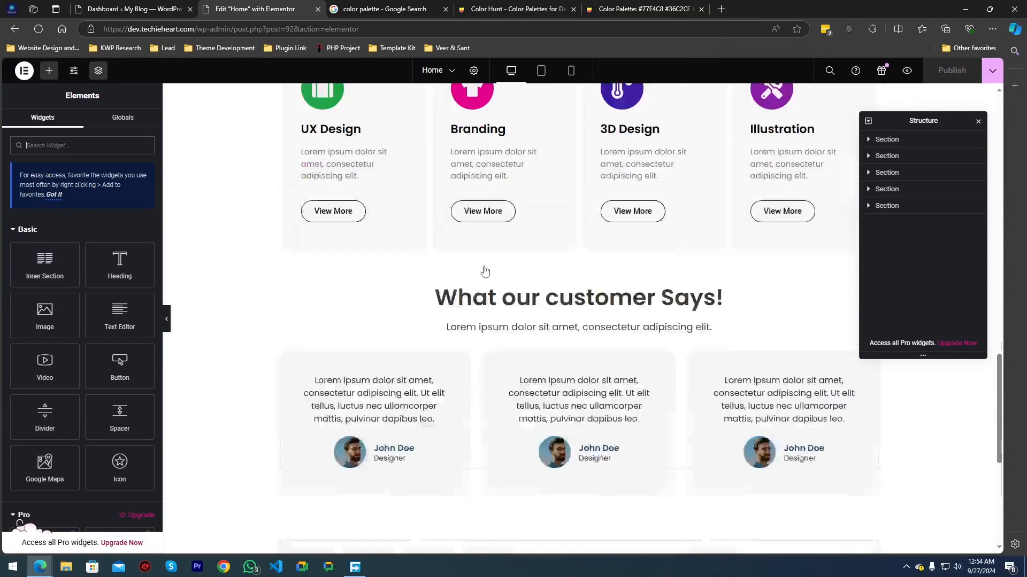
pyautogui.scroll(10, 522, 259)
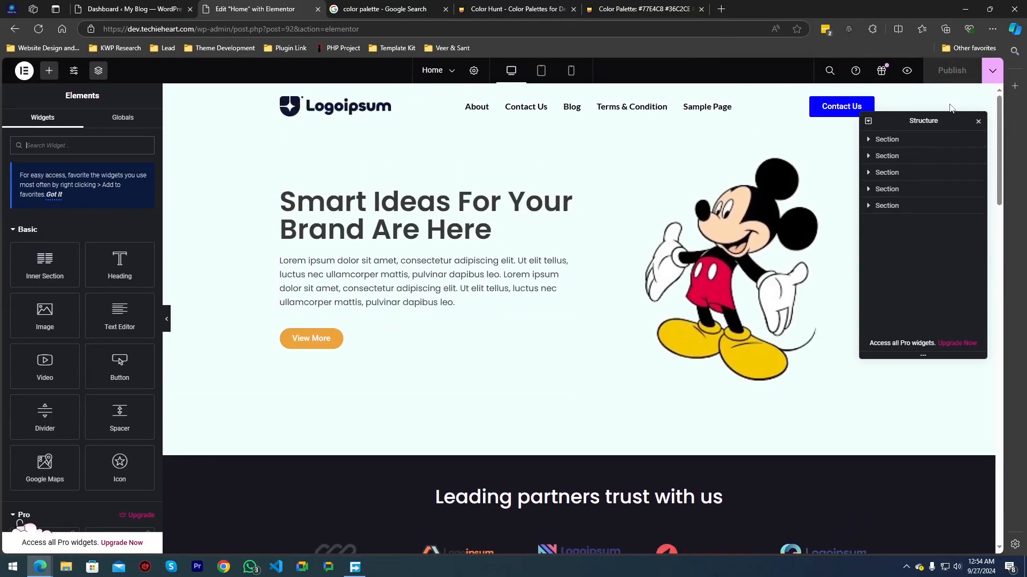
# - Close the page Structure overview and open the Global Colors in Elementor's Site Settings
pyautogui.click(978, 122)
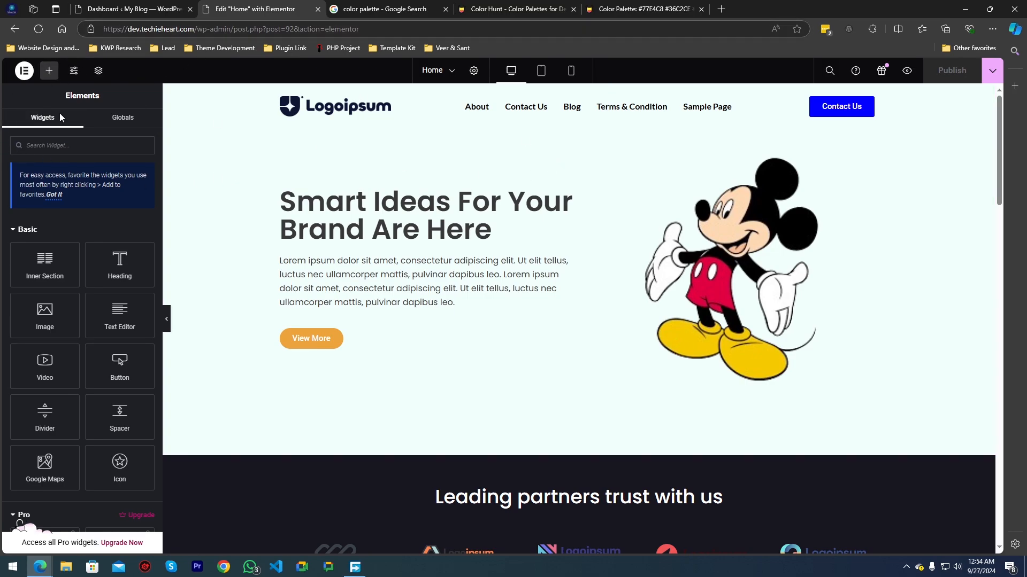
pyautogui.click(74, 71)
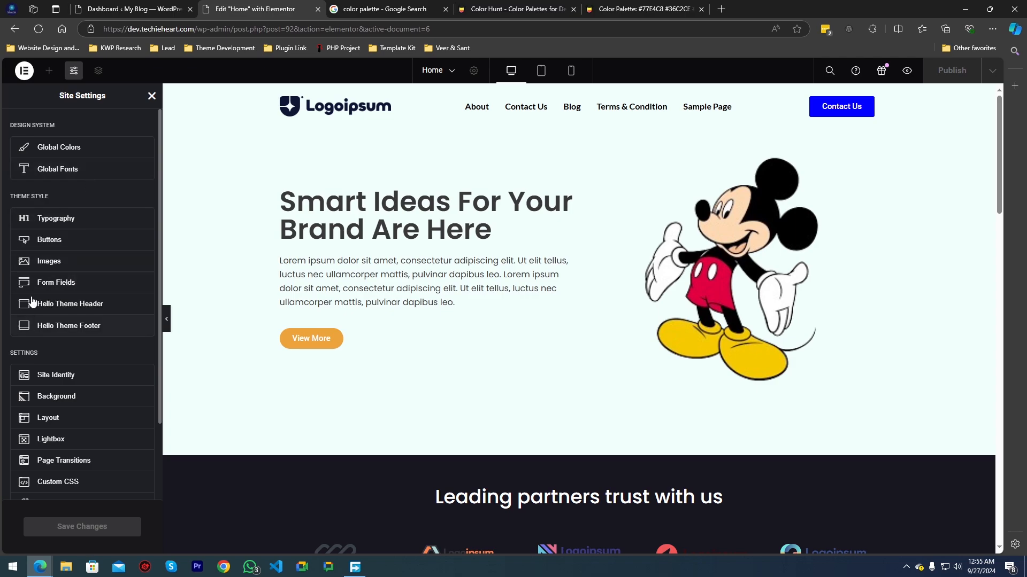
pyautogui.scroll(-2, 55, 310)
pyautogui.scroll(2, 56, 303)
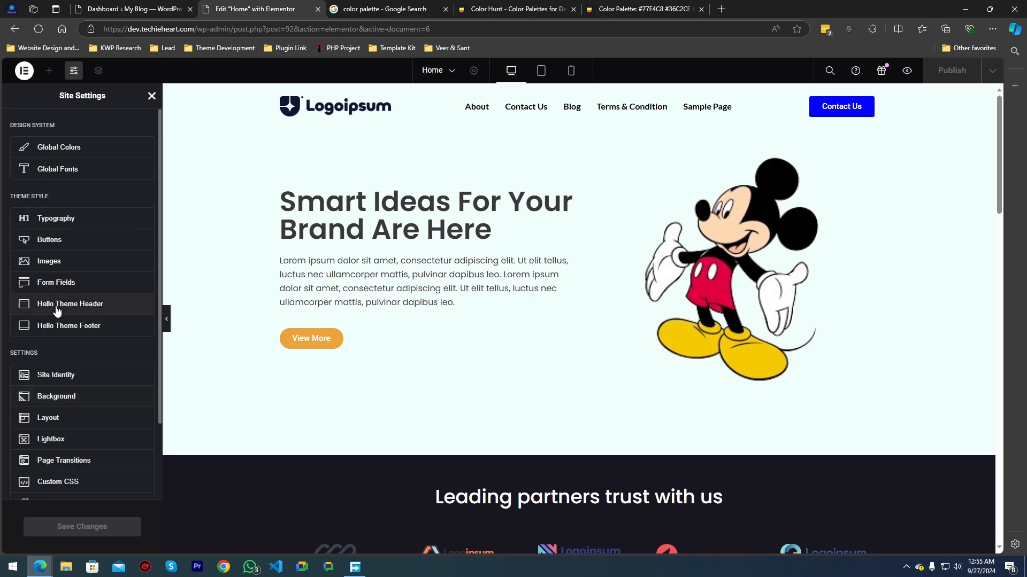
pyautogui.scroll(-2, 55, 300)
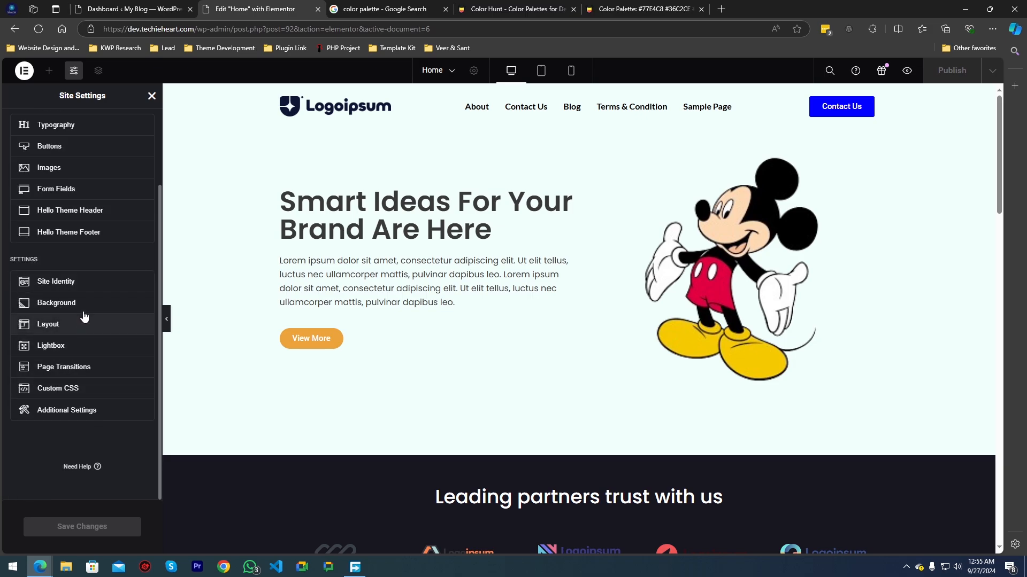
pyautogui.scroll(2, 42, 321)
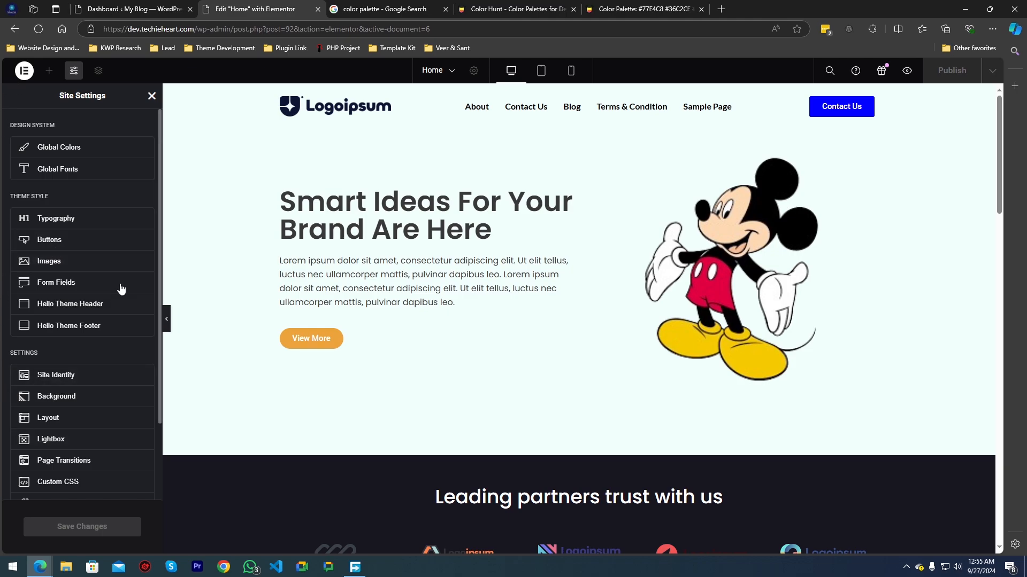
pyautogui.click(80, 151)
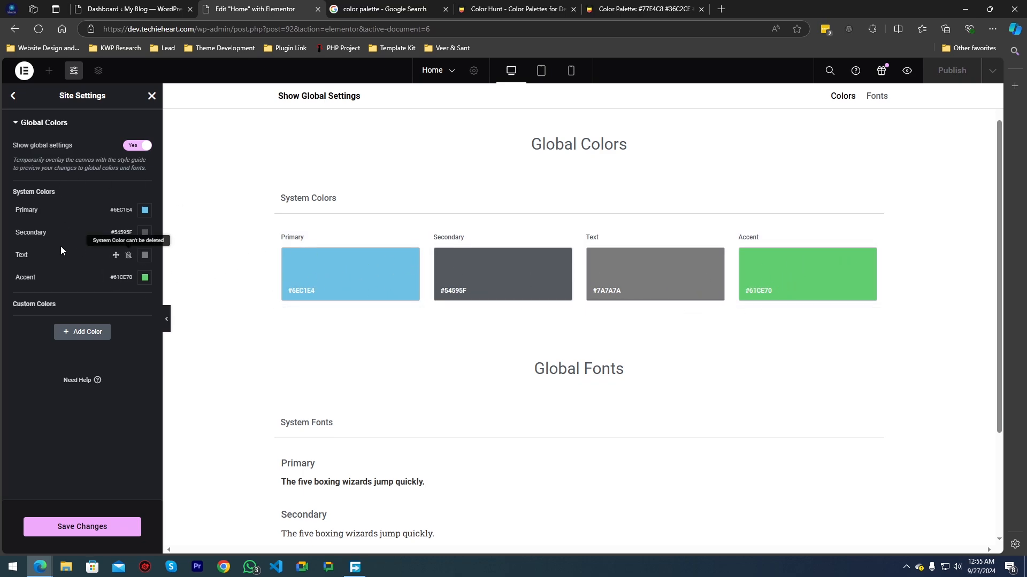
pyautogui.moveTo(114, 281)
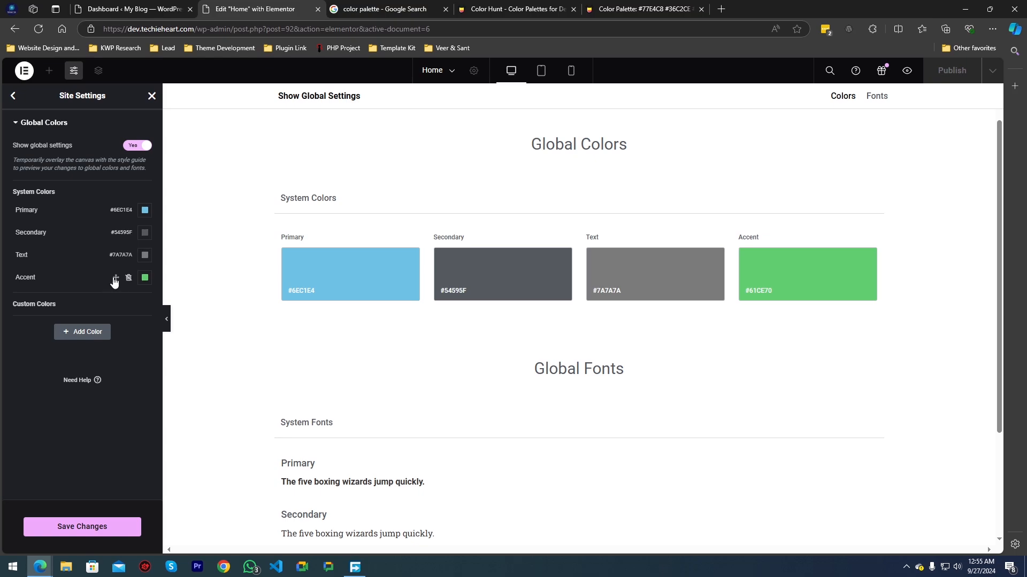
pyautogui.moveTo(127, 235)
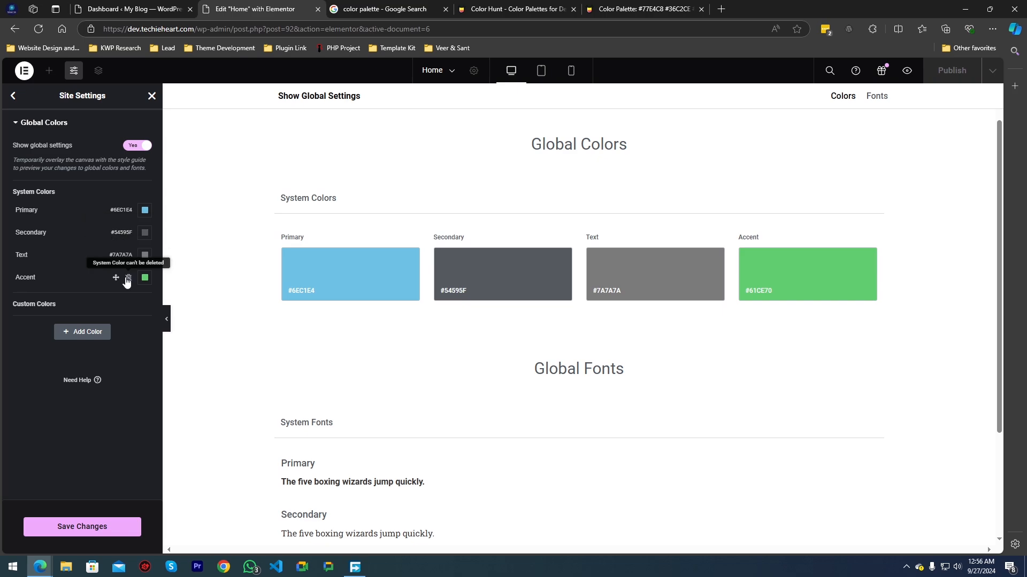
# - Move the Accent color to second place in the System Colors and back to the end of the list
pyautogui.moveTo(115, 281); pyautogui.dragTo(114, 225)
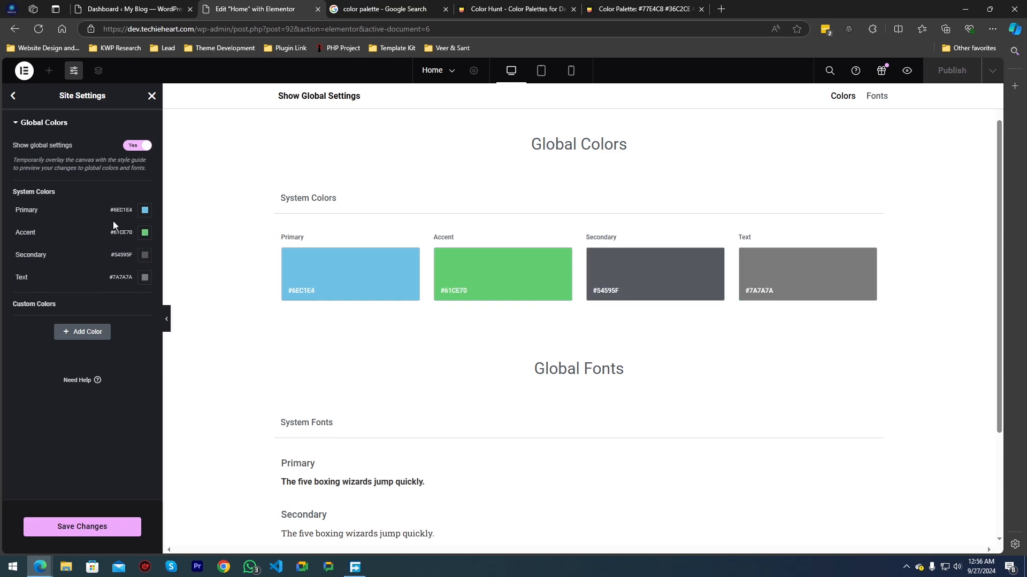
pyautogui.click(83, 233)
pyautogui.moveTo(115, 234); pyautogui.dragTo(112, 269)
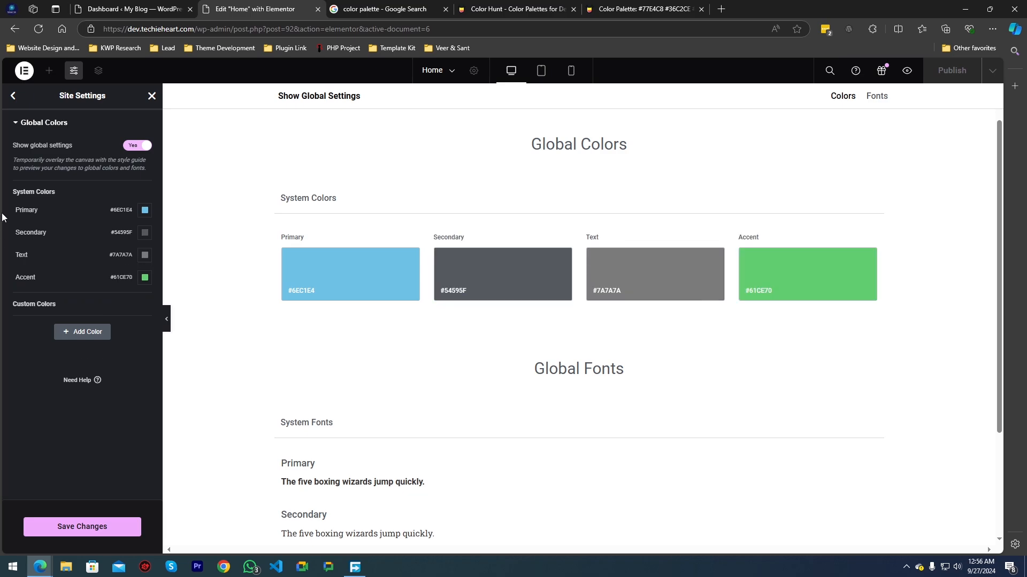
# - Rename the Primary system color as Main Color
pyautogui.click(309, 294)
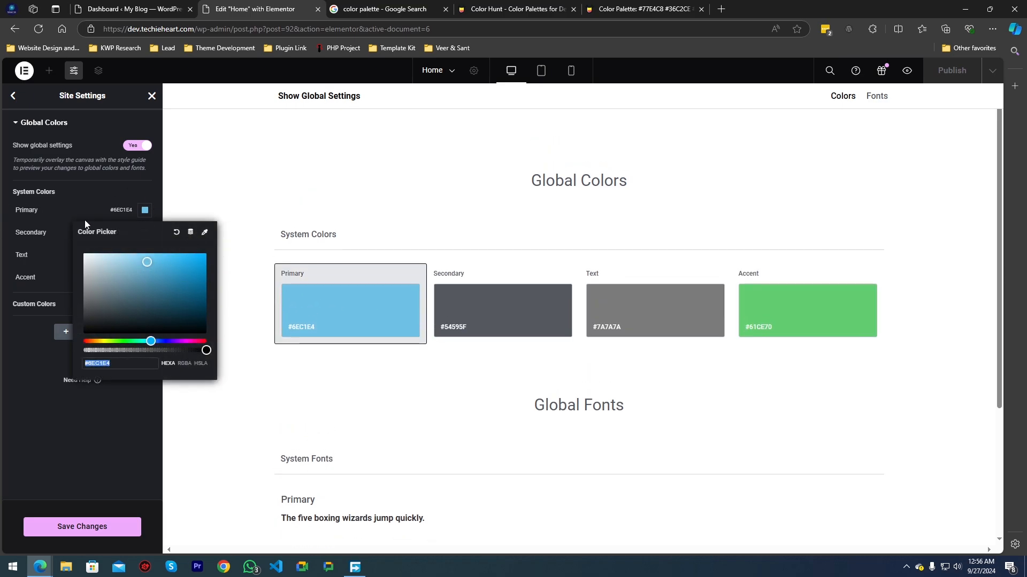
pyautogui.click(12, 393)
pyautogui.doubleClick(44, 210)
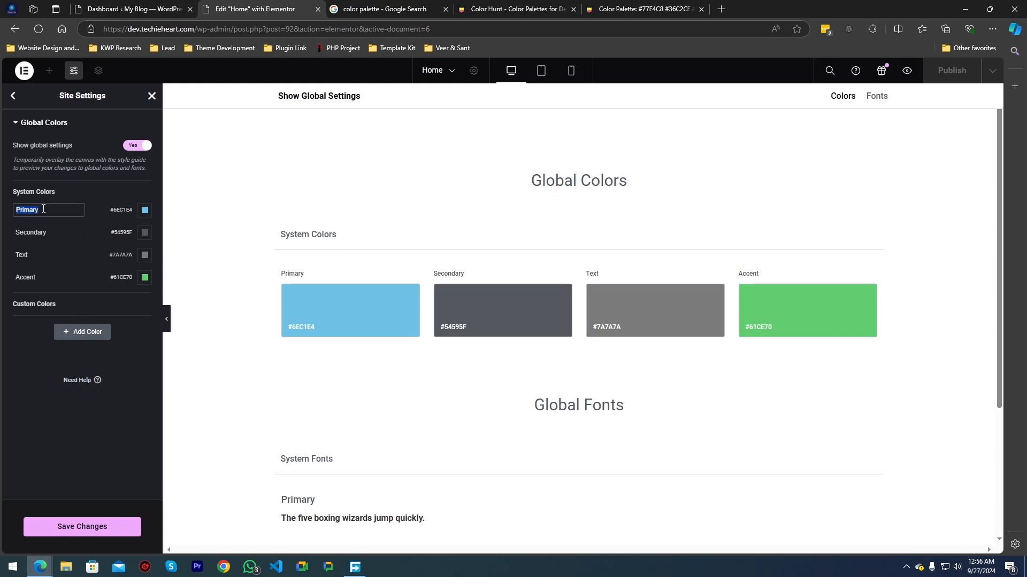
pyautogui.click(45, 383)
pyautogui.click(49, 210)
pyautogui.doubleClick(57, 213)
pyautogui.write('main')
pyautogui.press('Delete')
pyautogui.write('Main Color')
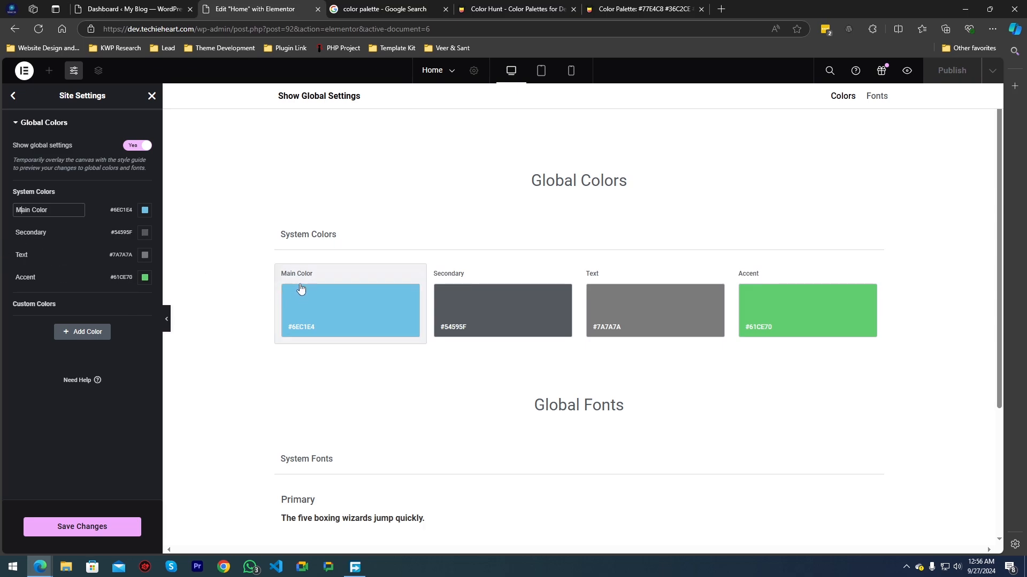
pyautogui.tripleClick(54, 213)
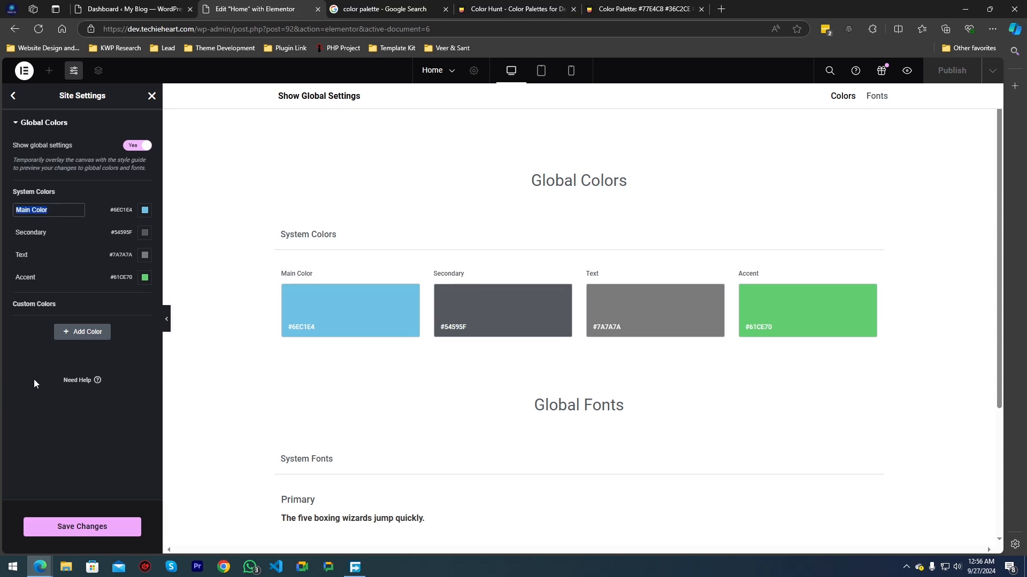
pyautogui.click(114, 420)
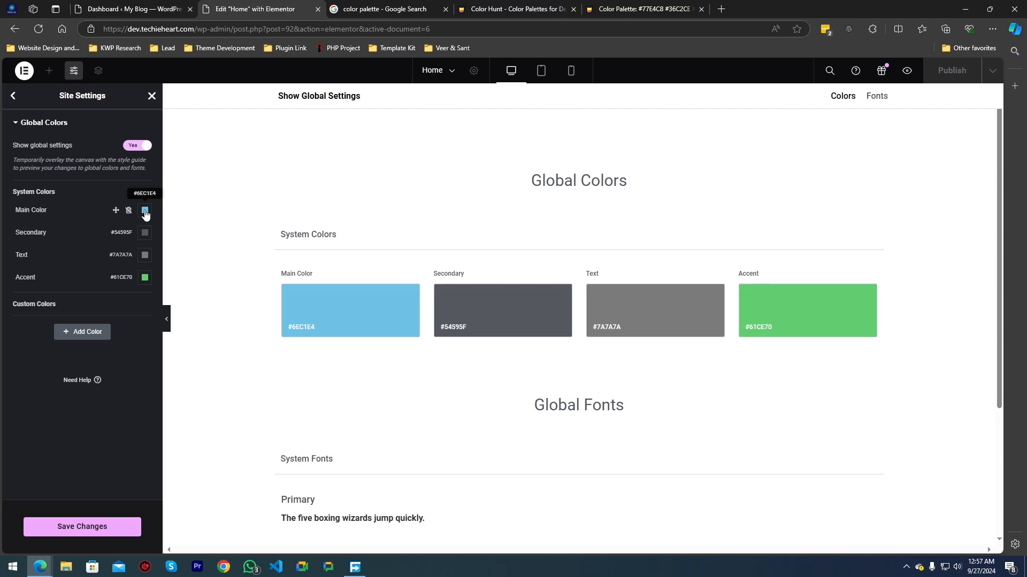
# - Copy the violet #4535C1 code from the open Color Hunt palette and return to the Elementor editor
pyautogui.click(654, 7)
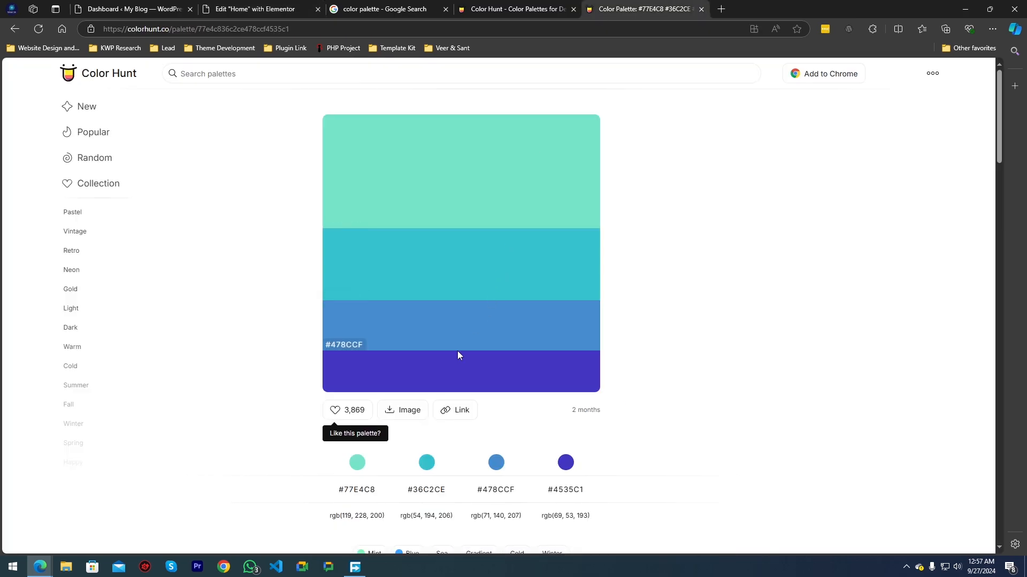
pyautogui.click(353, 390)
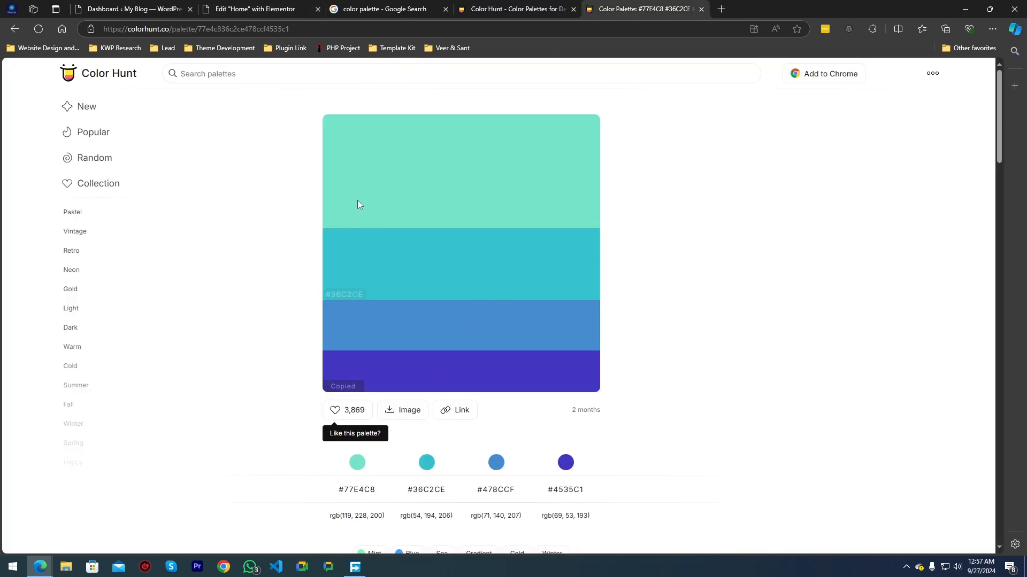
pyautogui.click(250, 7)
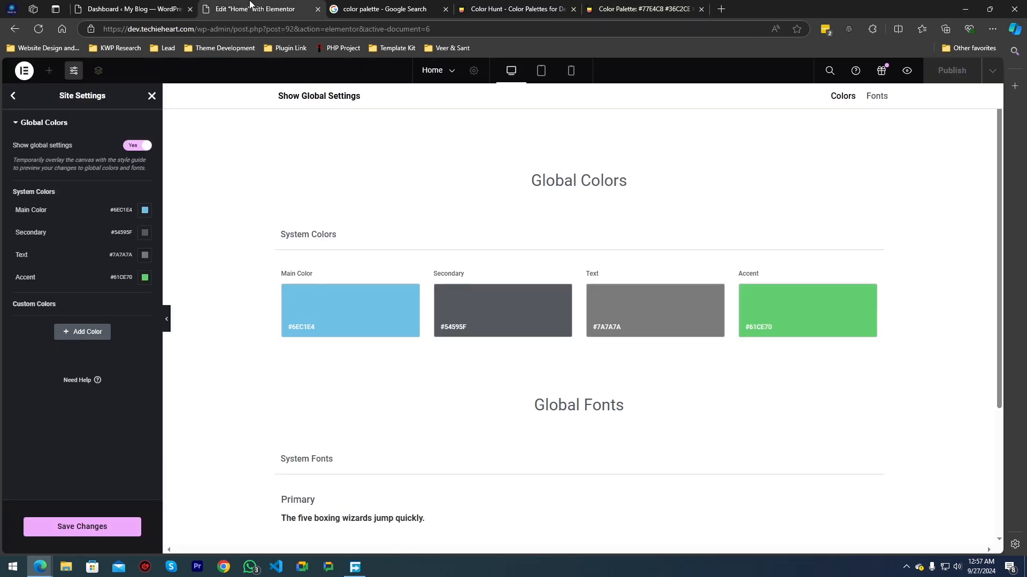
# - Set the Main Color system color to #4535C1 and save the site settings
pyautogui.click(145, 210)
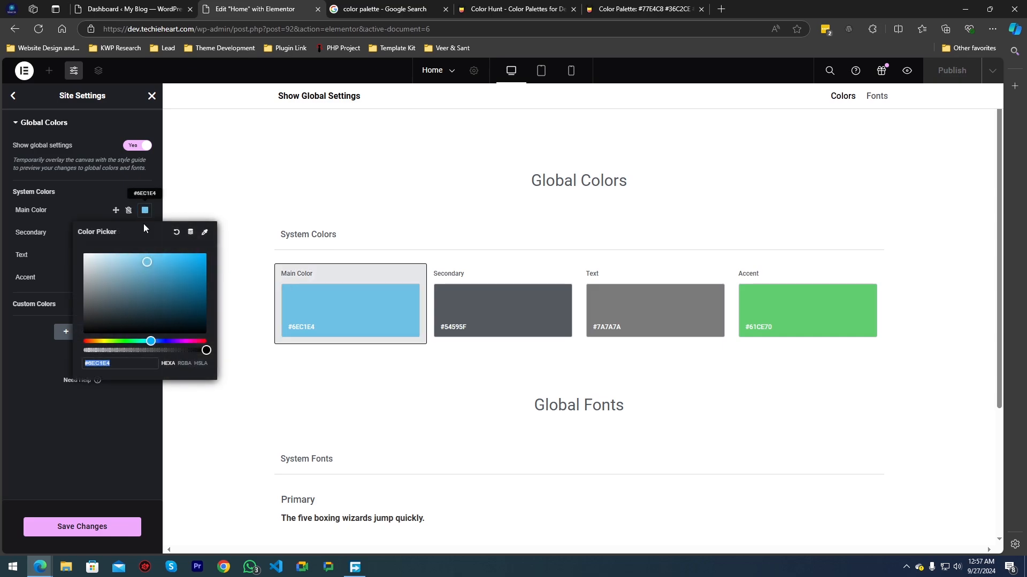
pyautogui.tripleClick(123, 361)
pyautogui.hotkey('ctrl', 'v')
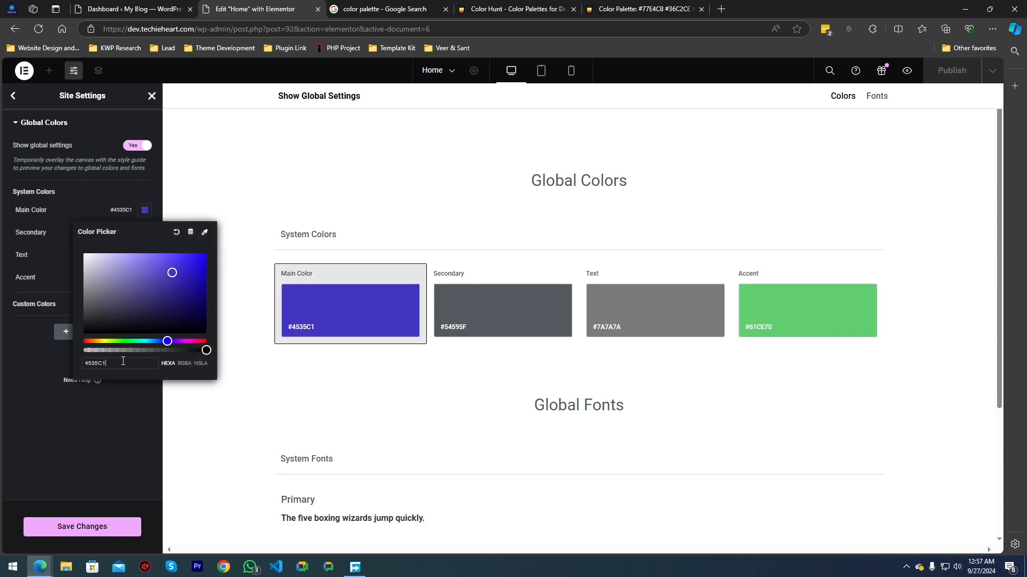
pyautogui.click(113, 455)
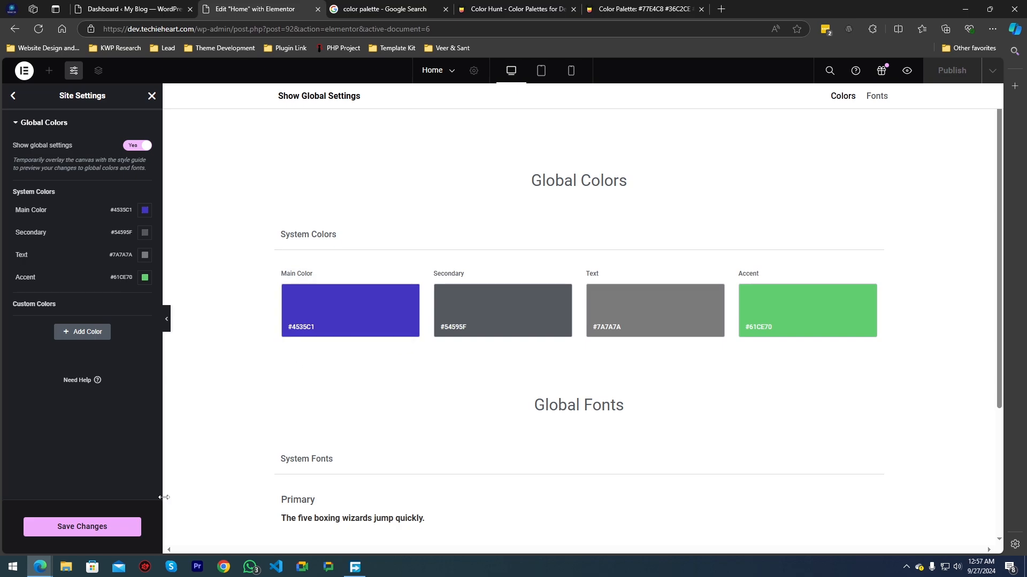
pyautogui.click(89, 534)
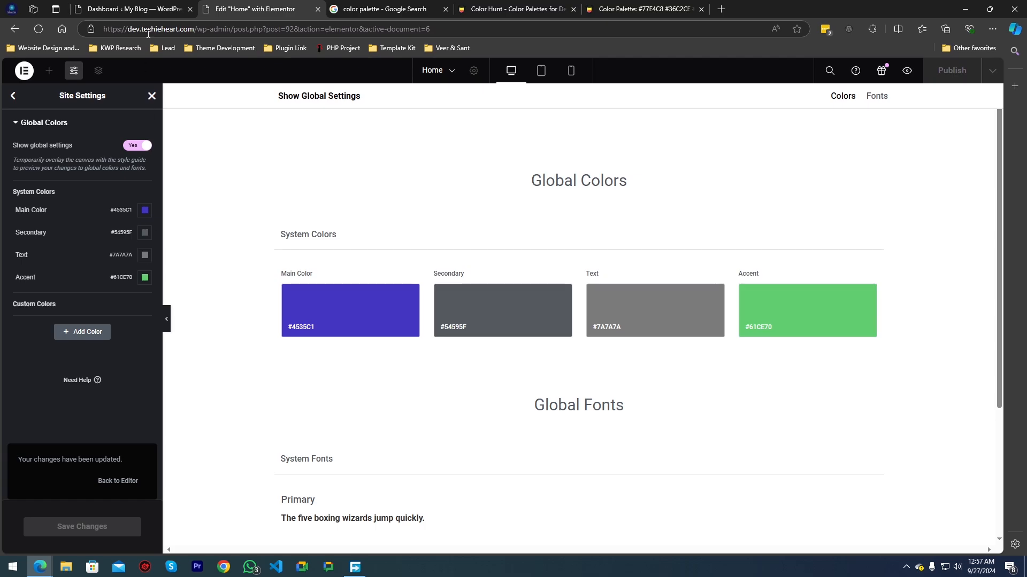
# - Close the color palette search results and the Color Hunt pages, leaving the Elementor editor open
pyautogui.click(363, 7)
pyautogui.hotkey('ctrl', 'Tab')
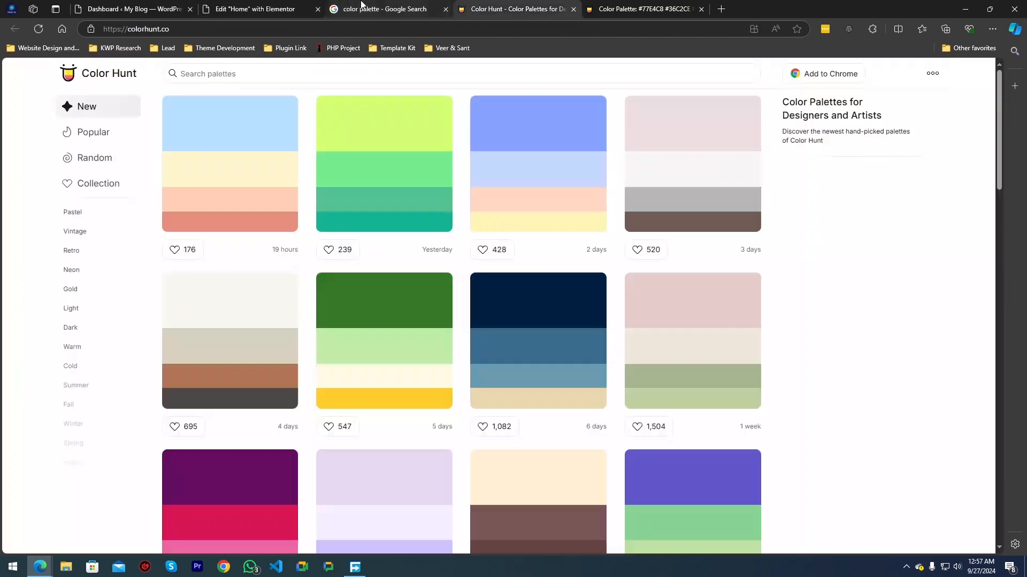
pyautogui.middleClick(361, 4)
pyautogui.middleClick(361, 4)
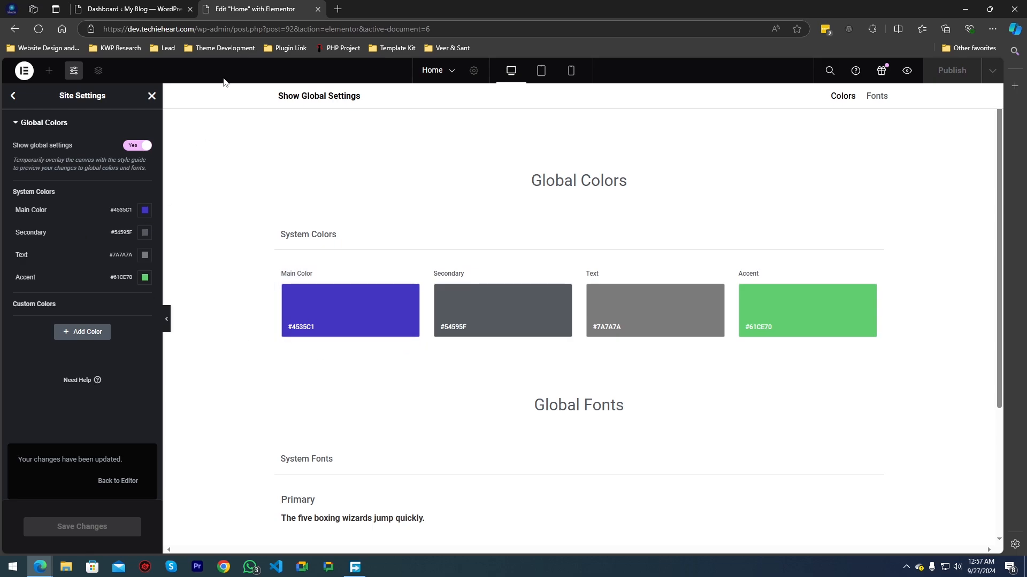
pyautogui.click(25, 210)
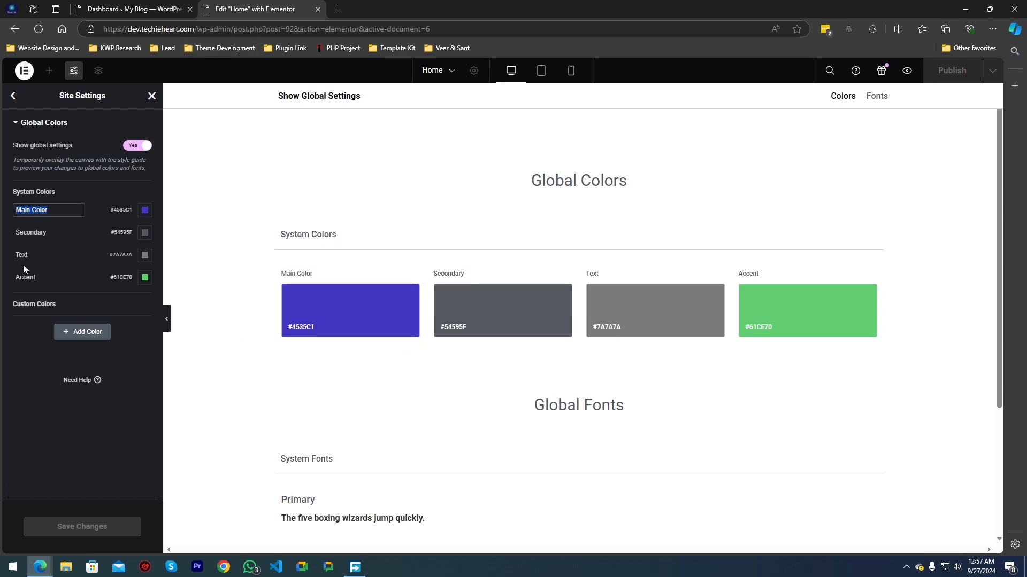
pyautogui.click(33, 232)
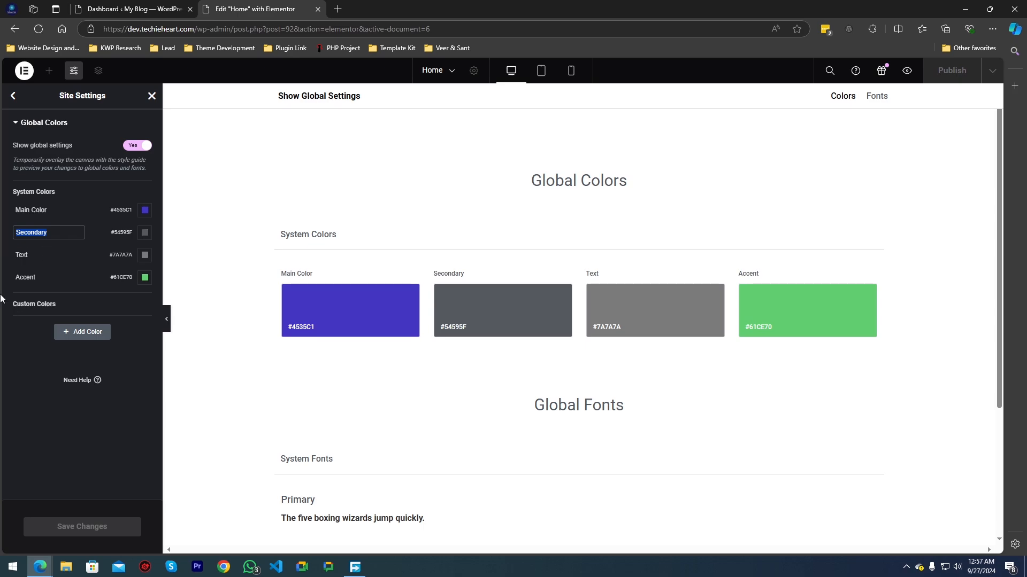
pyautogui.click(51, 380)
pyautogui.tripleClick(52, 210)
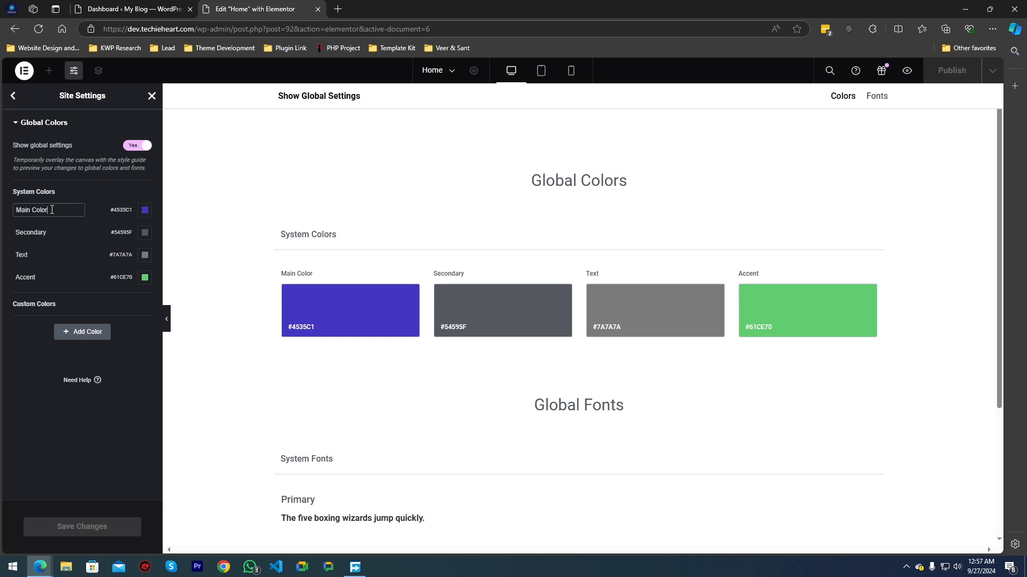
pyautogui.click(121, 417)
# - Search the web in a new tab for "color name generator" and open the Color namer site separately
pyautogui.click(337, 6)
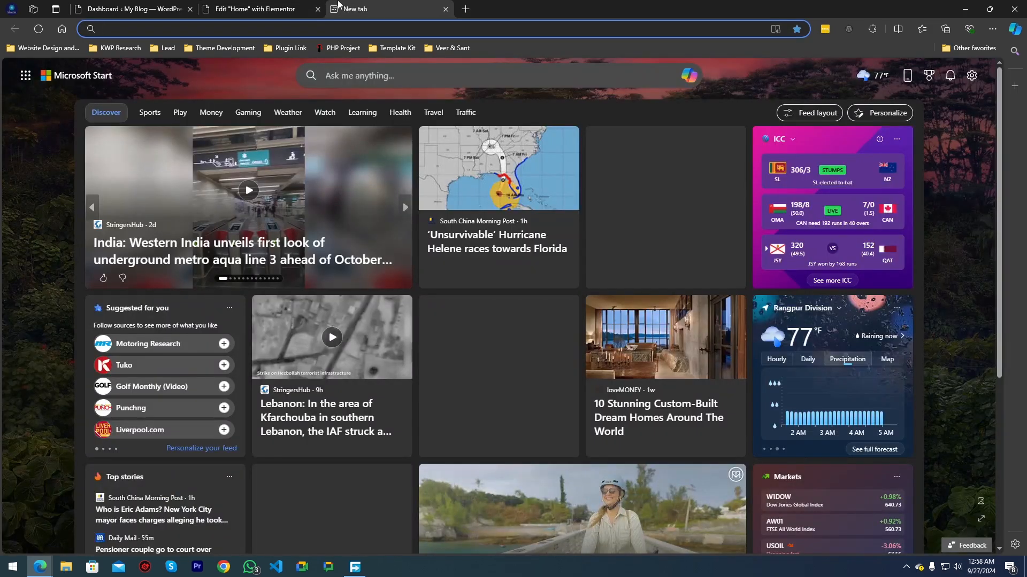
pyautogui.write('Co')
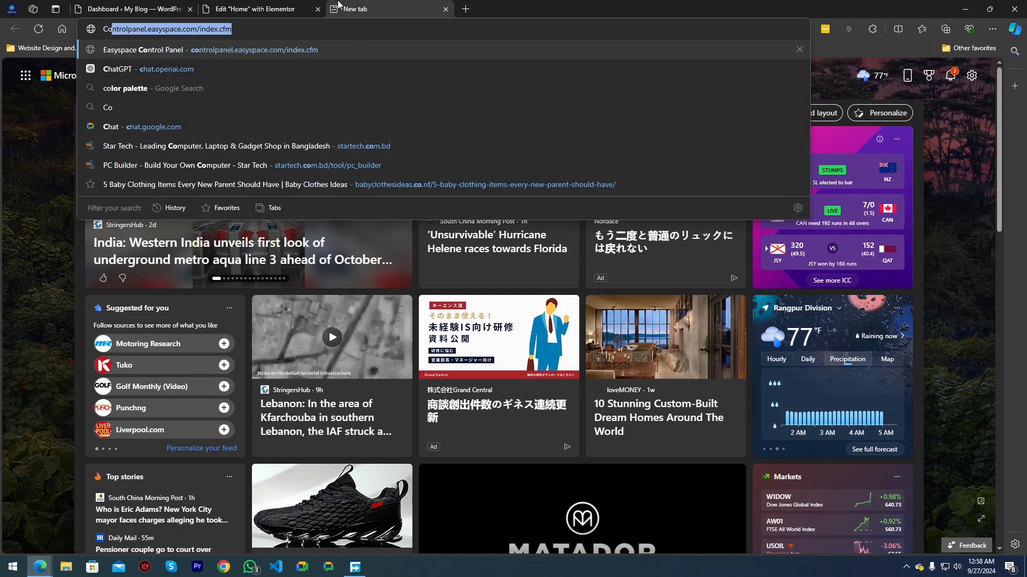
pyautogui.write('lor name gene')
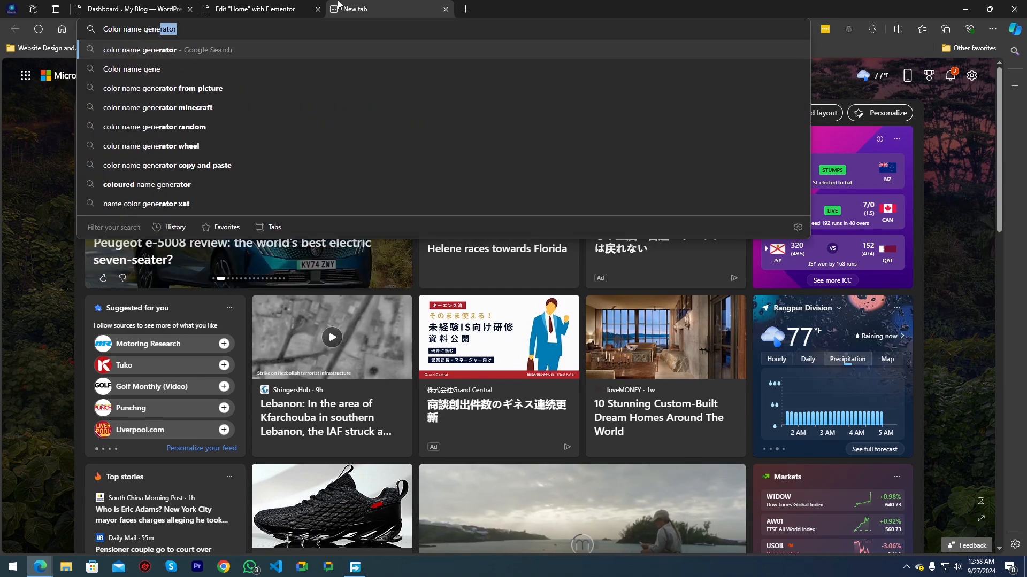
pyautogui.press('Return')
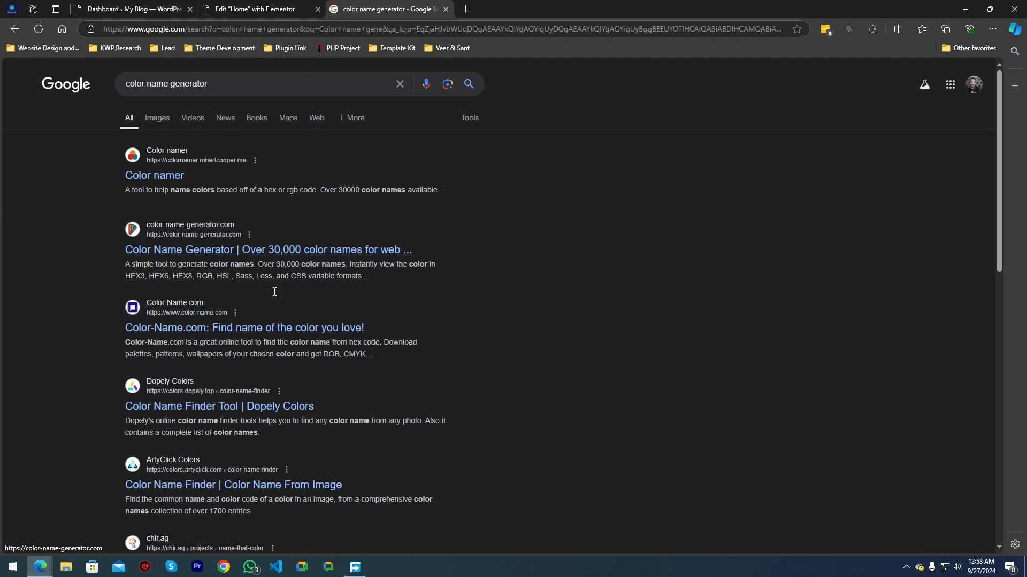
pyautogui.middleClick(161, 186)
pyautogui.click(477, 12)
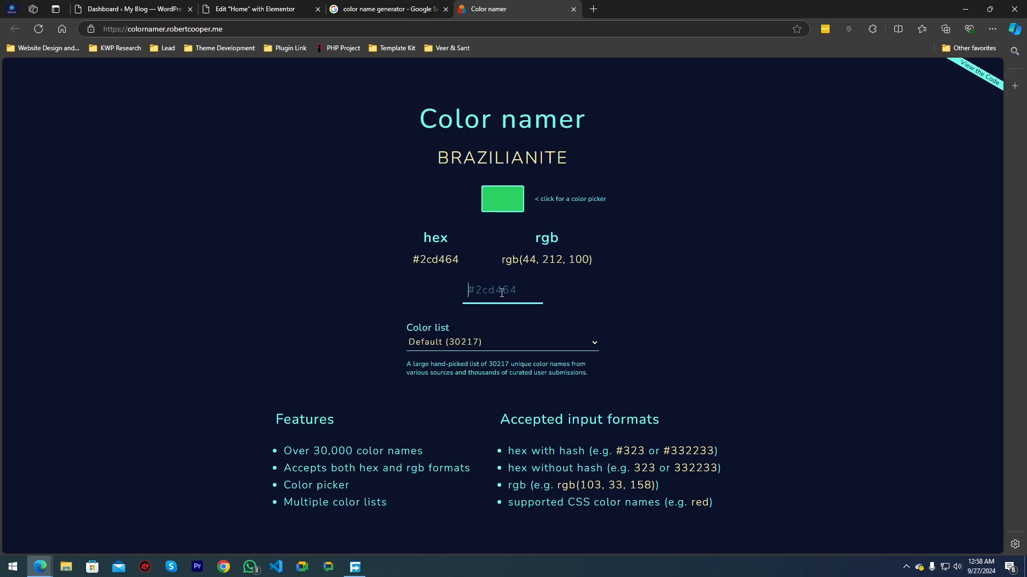
# - Look up the name of color 4535C1 in Color namer, copy it and return to the Elementor editor
pyautogui.hotkey('ctrl', 'v')
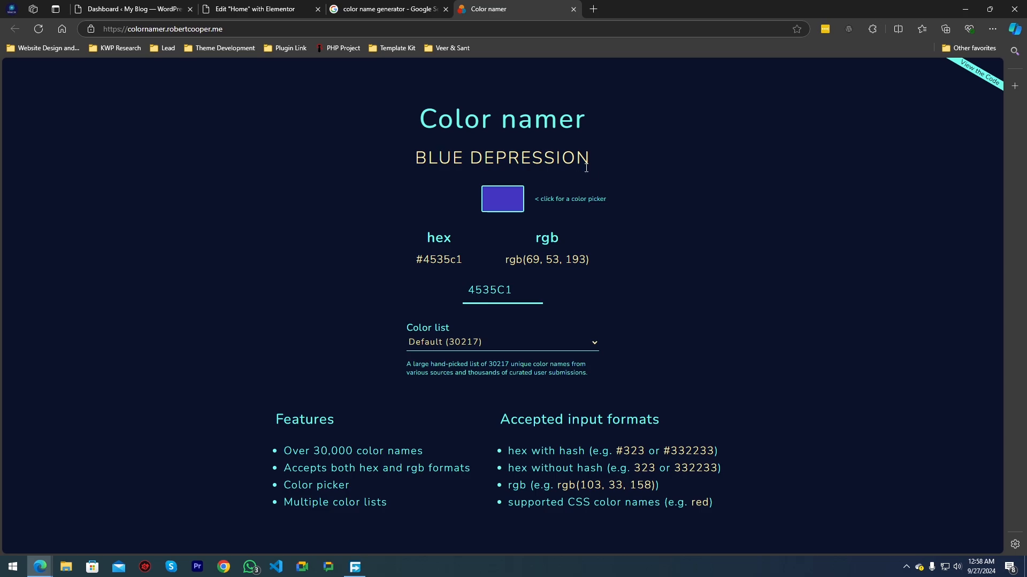
pyautogui.tripleClick(497, 165)
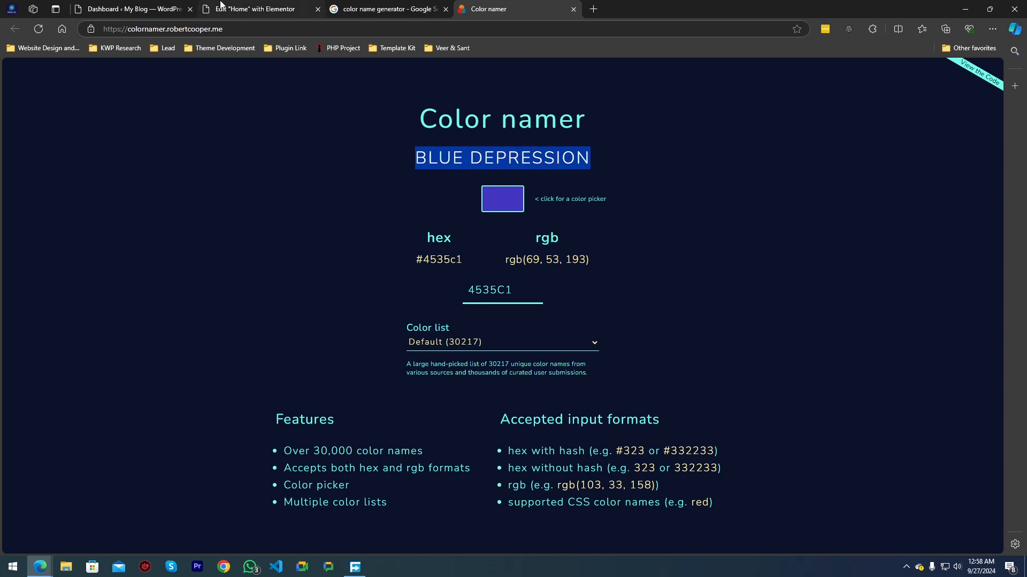
pyautogui.click(134, 9)
pyautogui.click(235, 8)
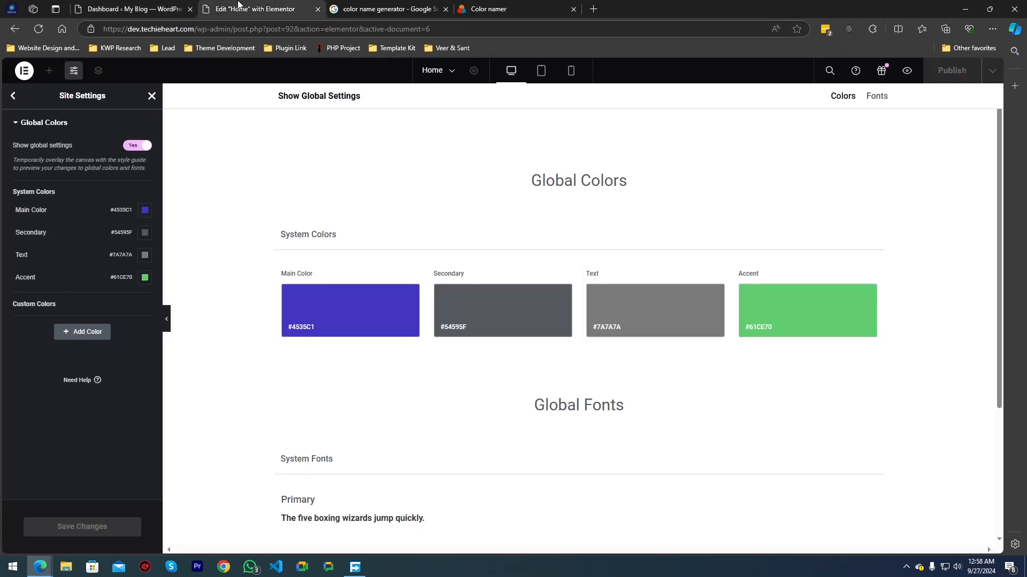
# - Rename the Main Color system color as Blue Depression and save the site settings
pyautogui.click(47, 211)
pyautogui.hotkey('ctrl', 'v')
pyautogui.click(109, 449)
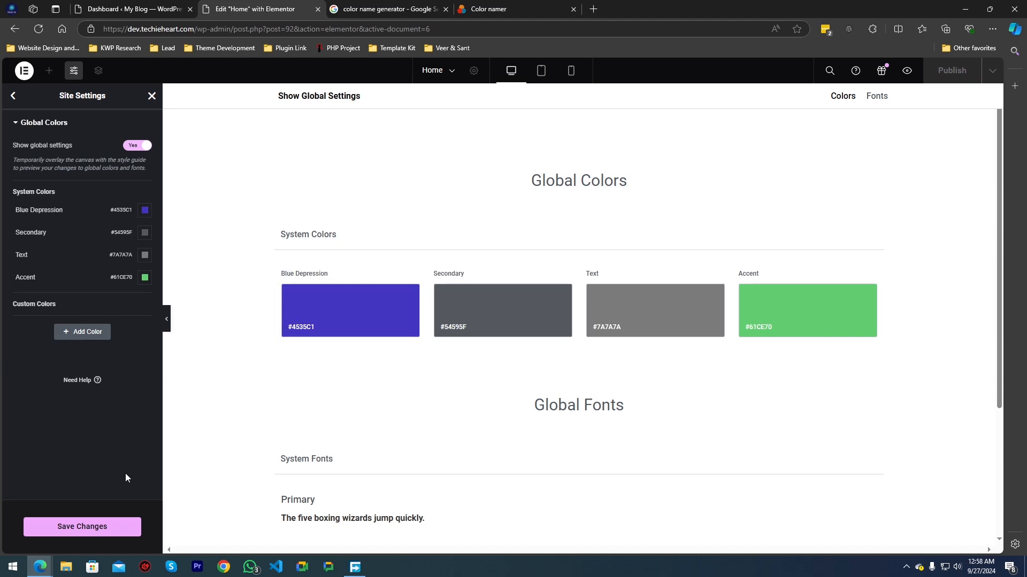
pyautogui.click(107, 529)
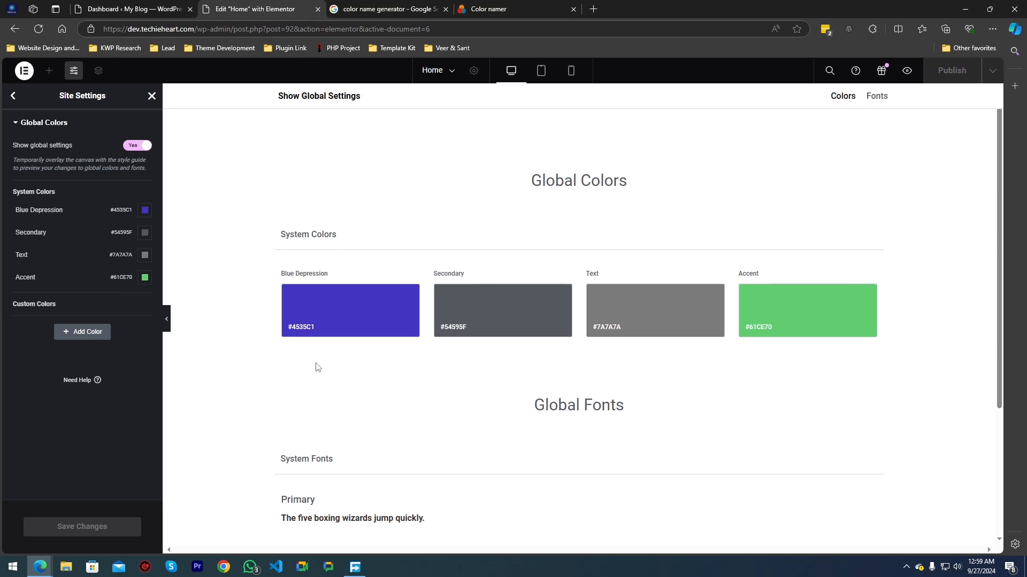
# - Close the color name generator search results and the Color namer site
pyautogui.click(407, 5)
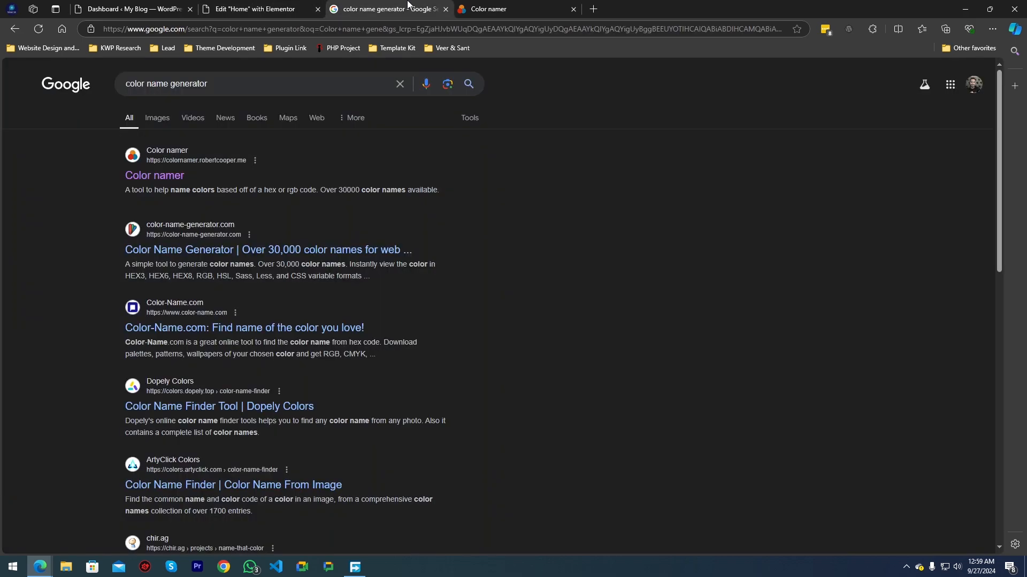
pyautogui.hotkey('ctrl', 'w')
pyautogui.hotkey('ctrl', 'w')
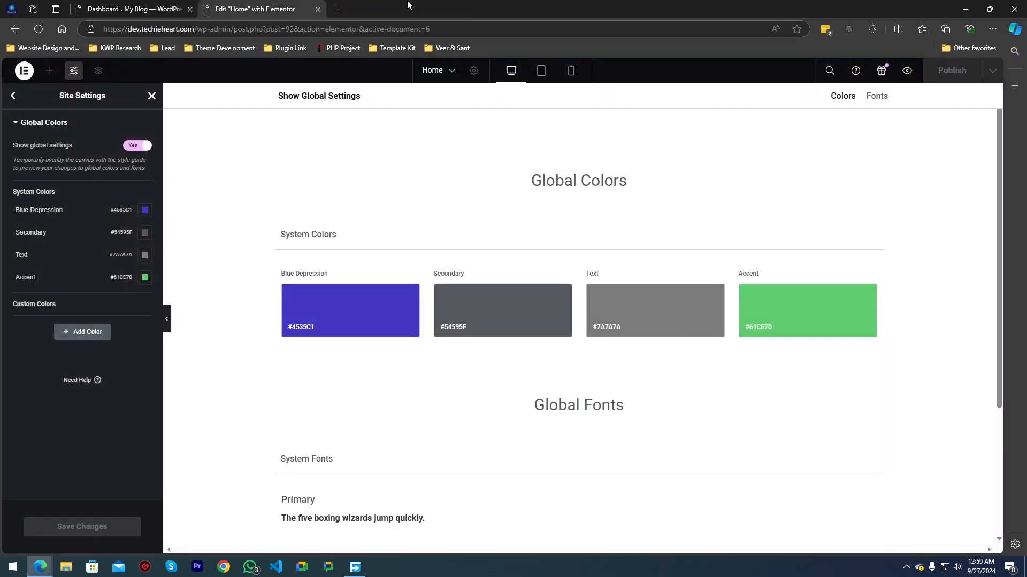
# - Open the live site from the WordPress dashboard in a new tab and review the home page down to its footer
pyautogui.click(155, 8)
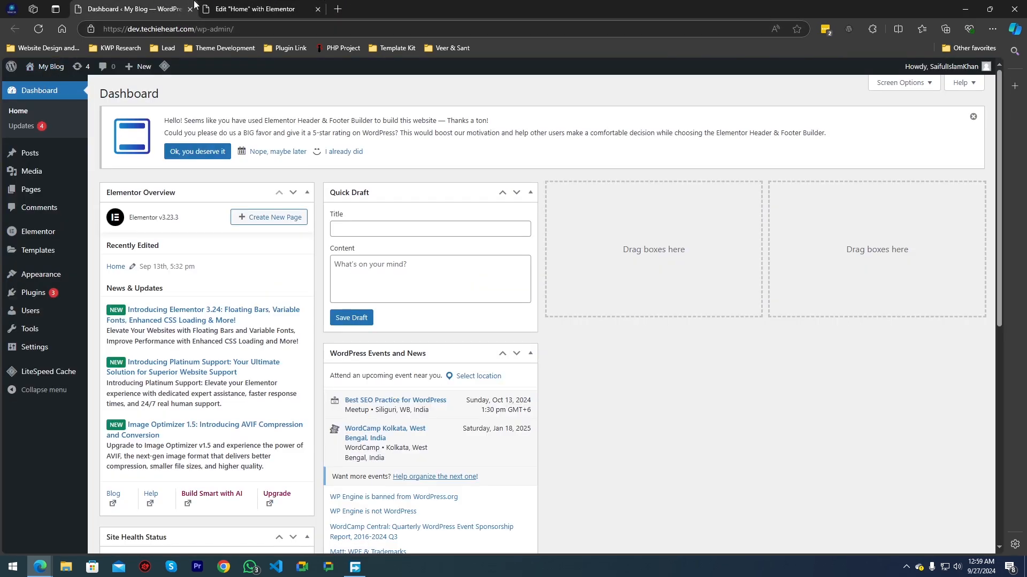
pyautogui.click(214, 6)
pyautogui.click(156, 6)
pyautogui.moveTo(48, 67)
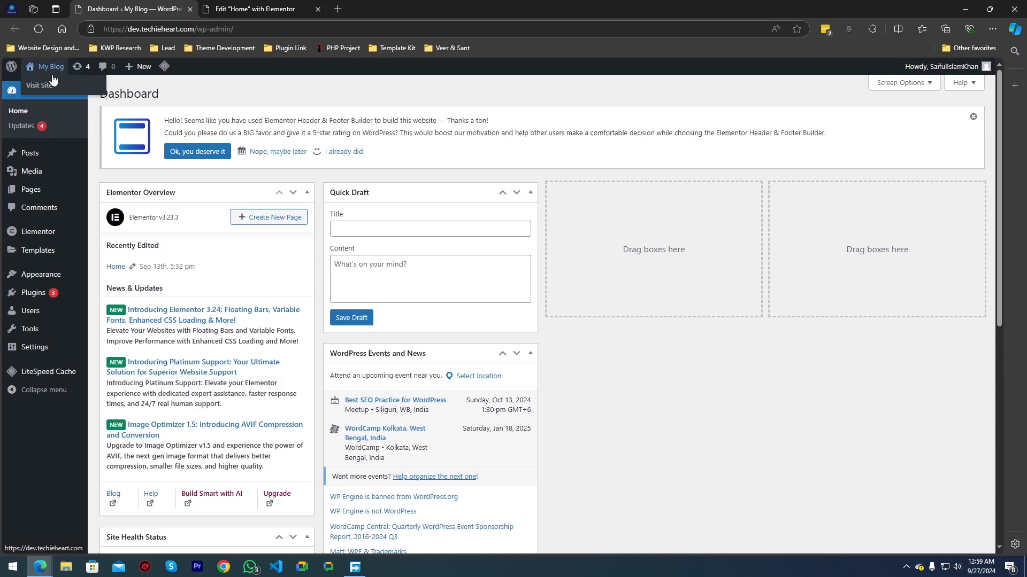
pyautogui.click(51, 87)
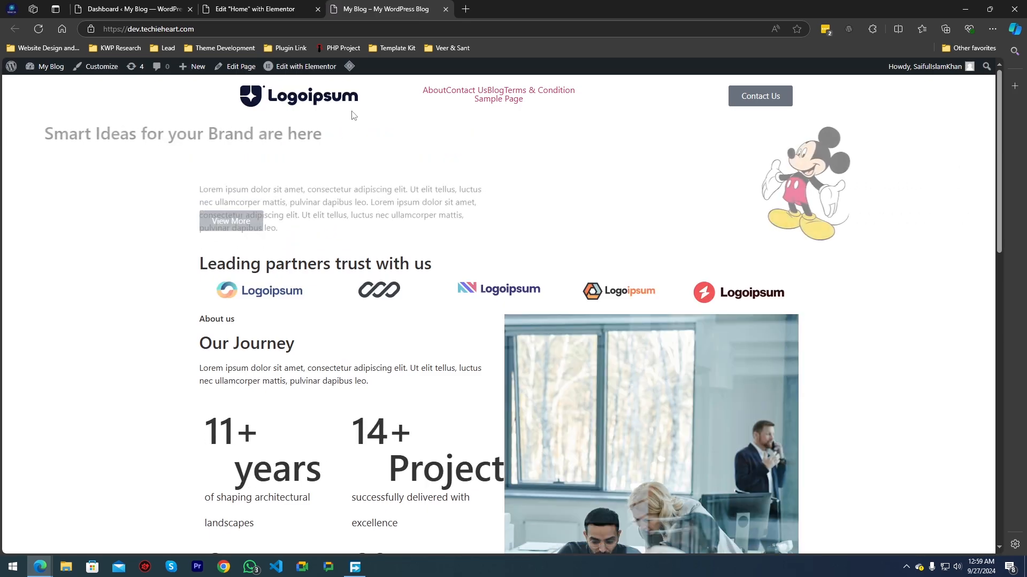
pyautogui.scroll(-15, 408, 276)
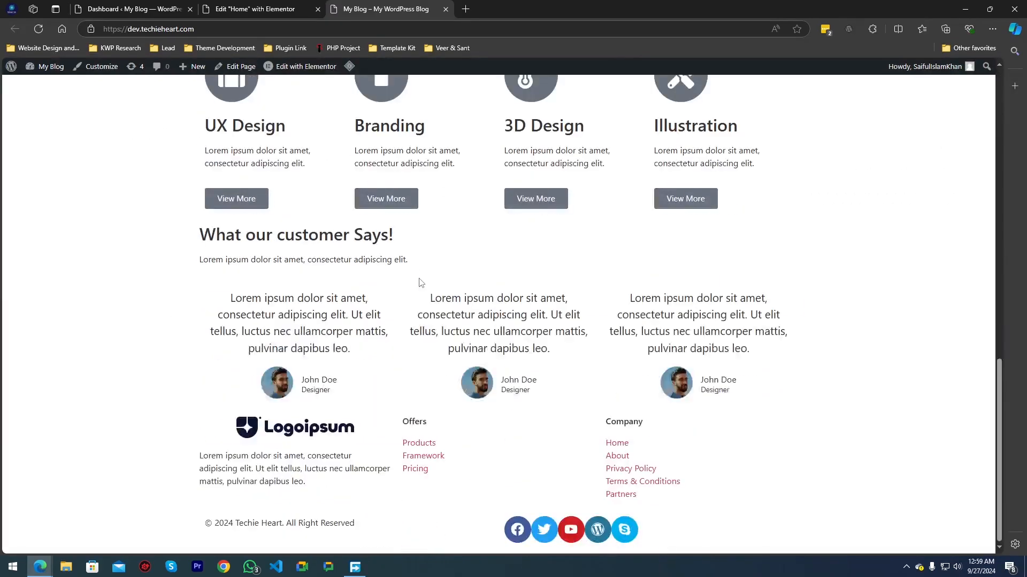
# - Purge the site's entire LiteSpeed cache from the live home page and review the reloaded page
pyautogui.scroll(15, 429, 316)
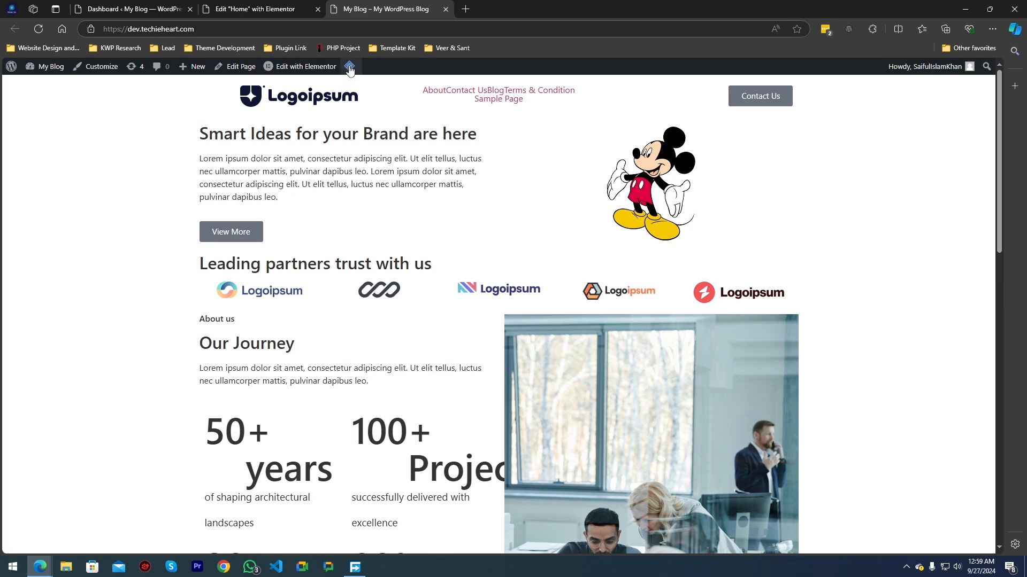
pyautogui.moveTo(350, 67)
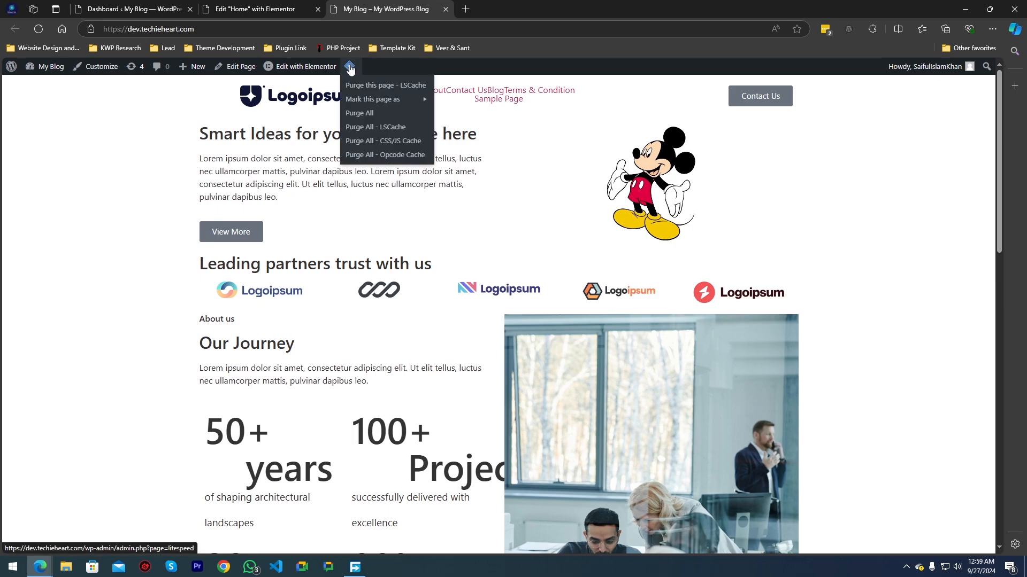
pyautogui.click(366, 122)
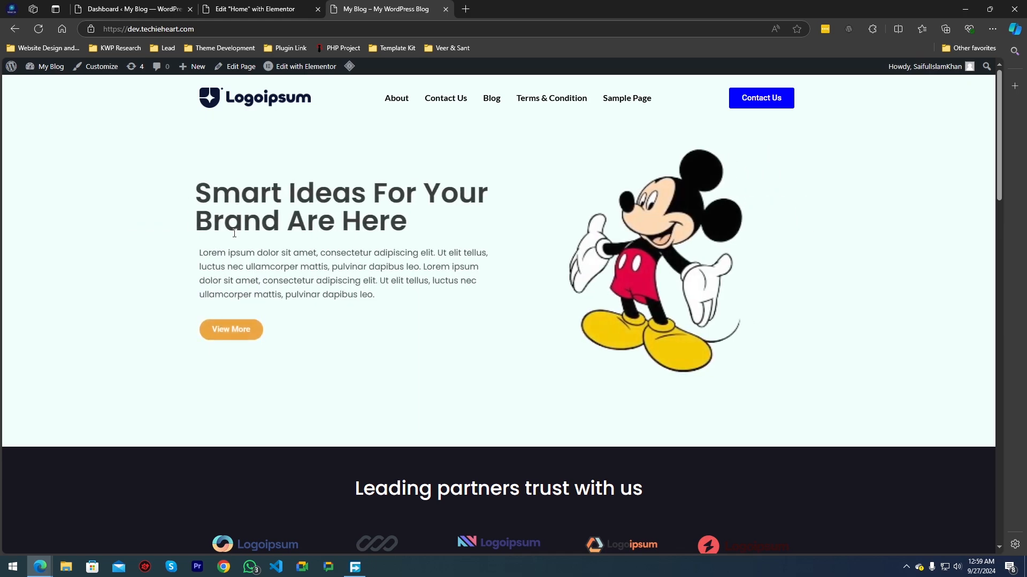
pyautogui.scroll(-20, 379, 215)
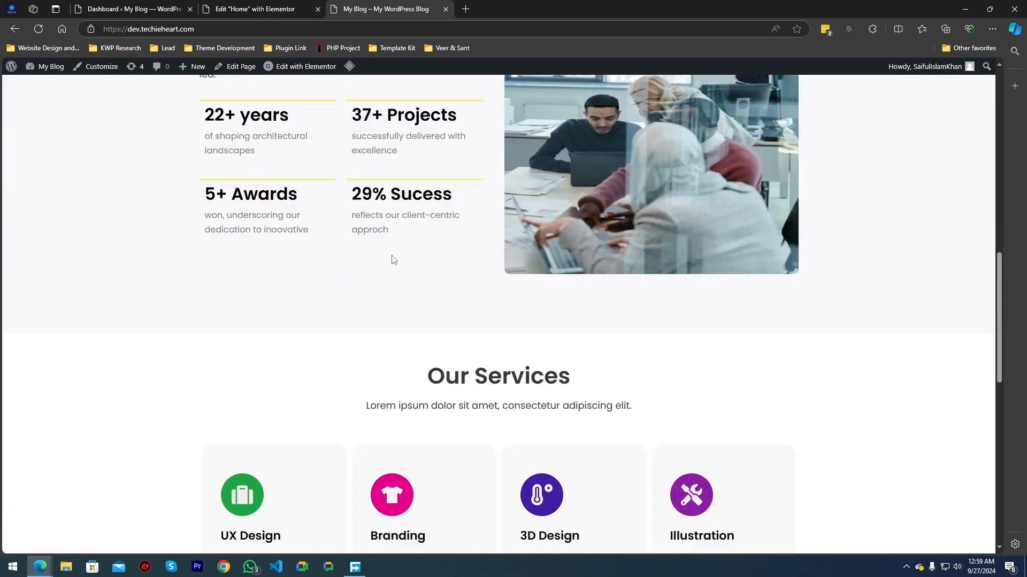
pyautogui.scroll(20, 385, 275)
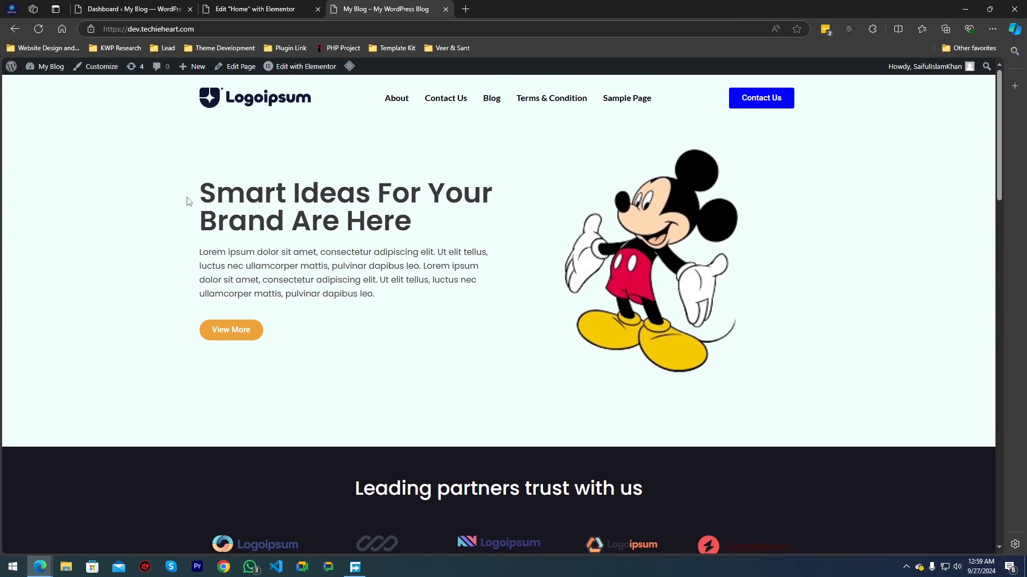
pyautogui.scroll(-1, 283, 139)
pyautogui.scroll(1, 423, 240)
# - Open the Header template in Elementor and set the navigation menu's hover text color to the global color Blue Depression
pyautogui.moveTo(284, 75)
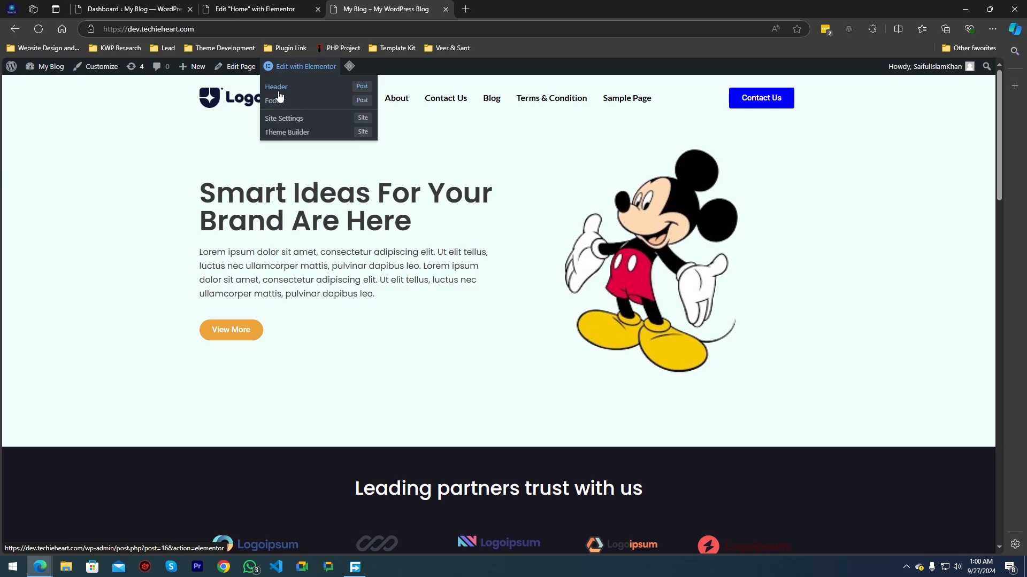
pyautogui.click(279, 92)
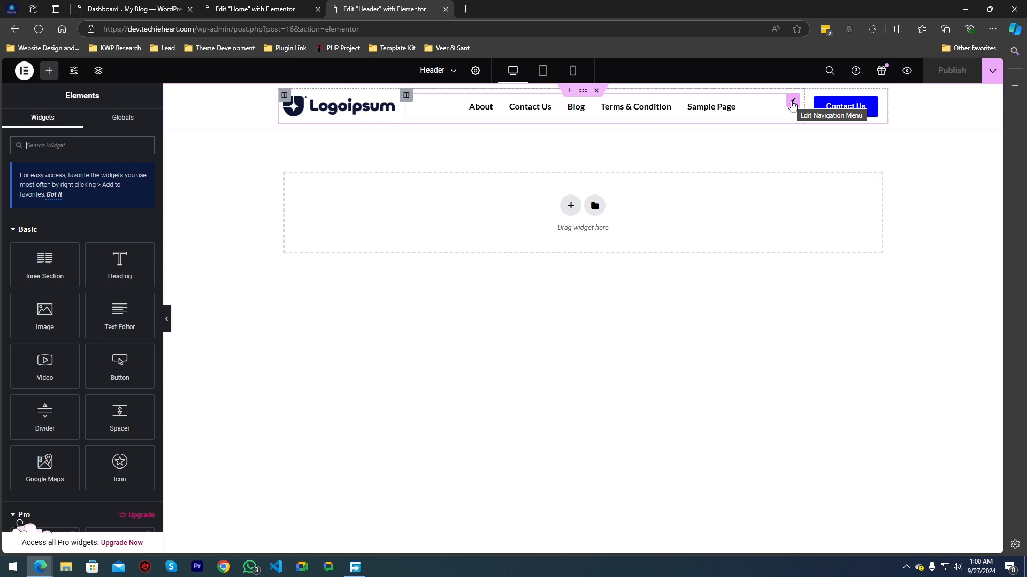
pyautogui.click(793, 103)
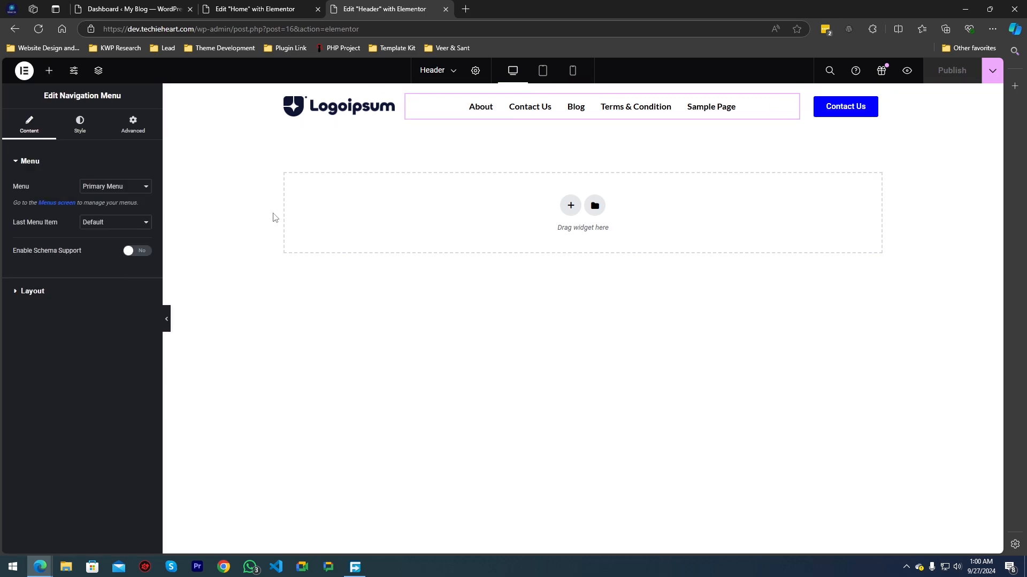
pyautogui.click(82, 128)
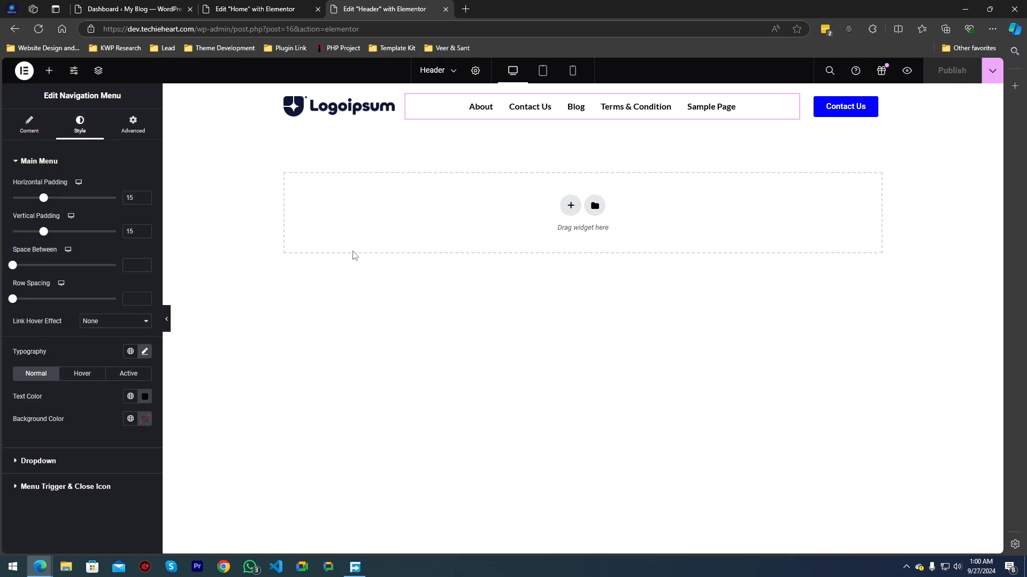
pyautogui.click(78, 377)
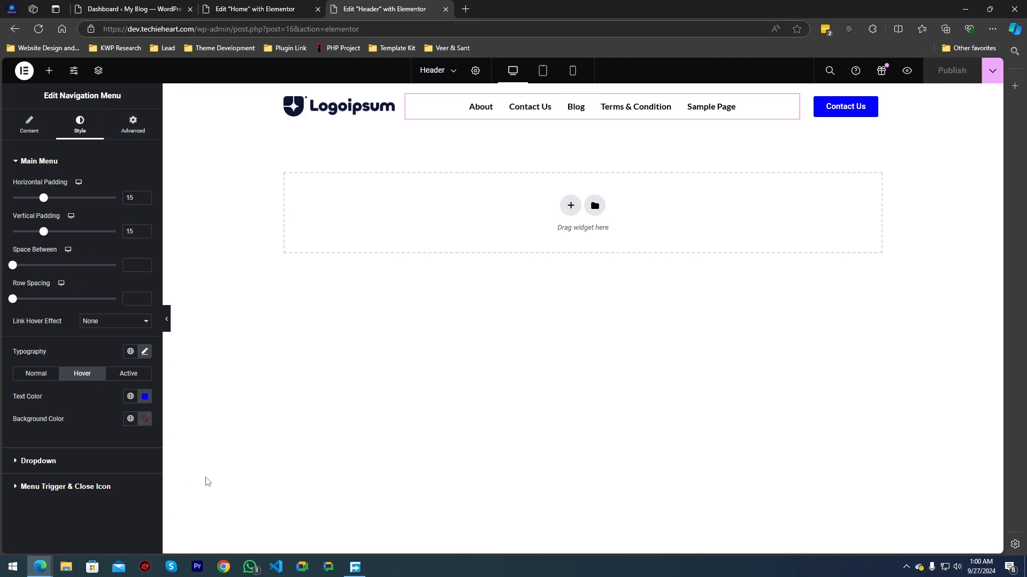
pyautogui.click(130, 399)
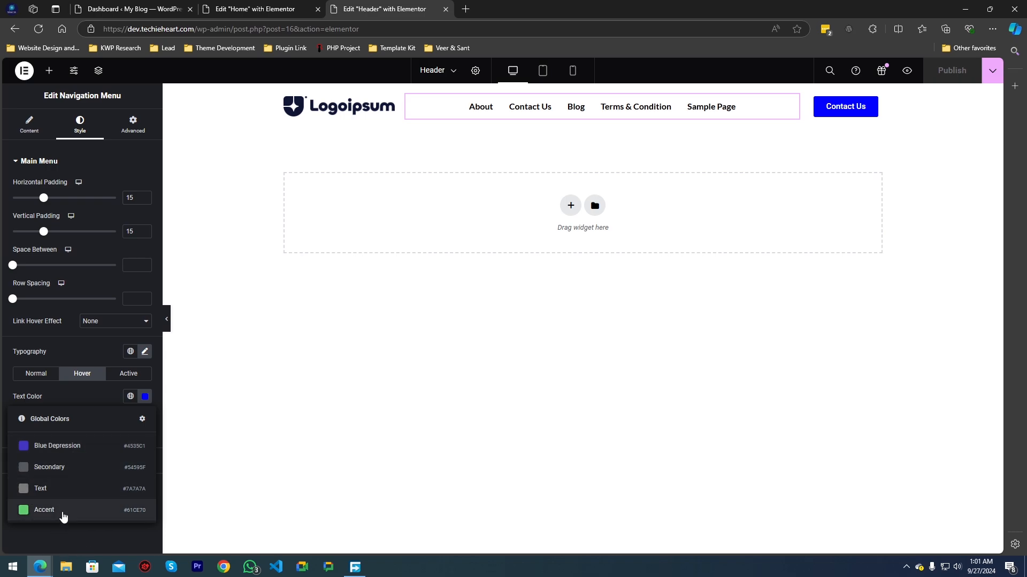
pyautogui.click(78, 455)
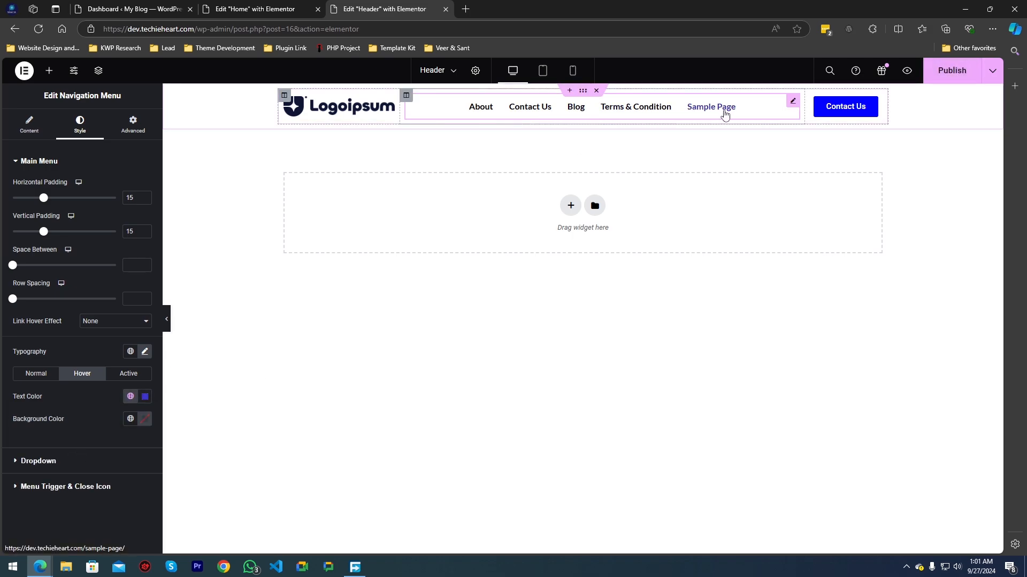
# - Set the navigation menu's active text color to the global color Blue Depression
pyautogui.click(127, 378)
pyautogui.click(130, 396)
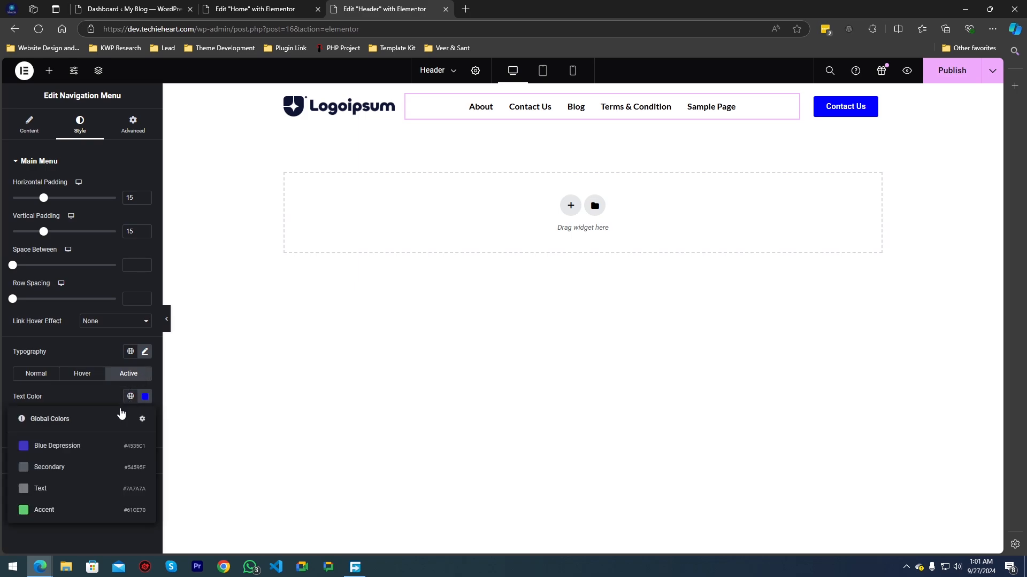
pyautogui.click(80, 452)
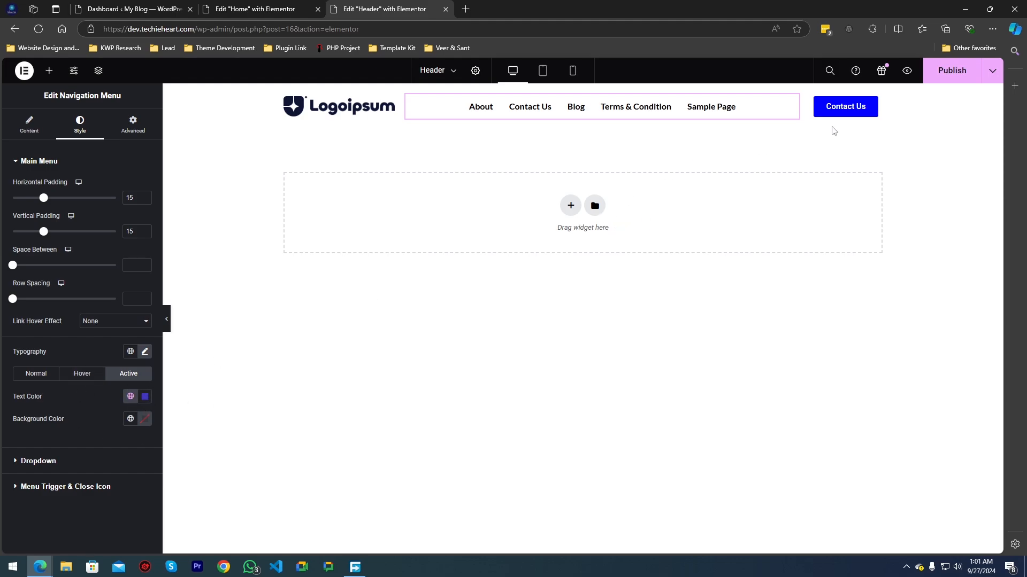
# - Set the header's Contact Us button background color to the global color Blue Depression
pyautogui.click(872, 105)
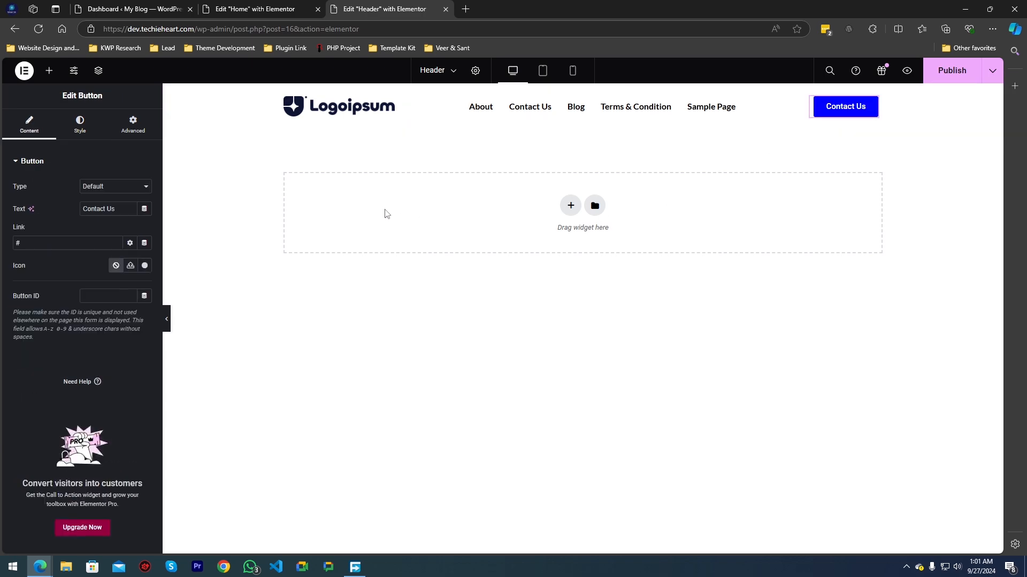
pyautogui.click(80, 140)
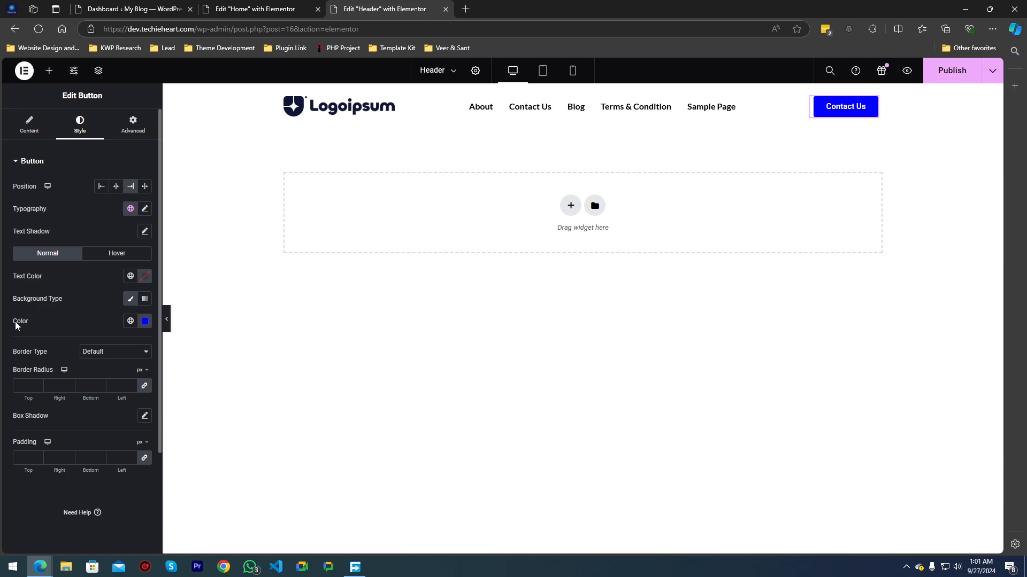
pyautogui.click(130, 321)
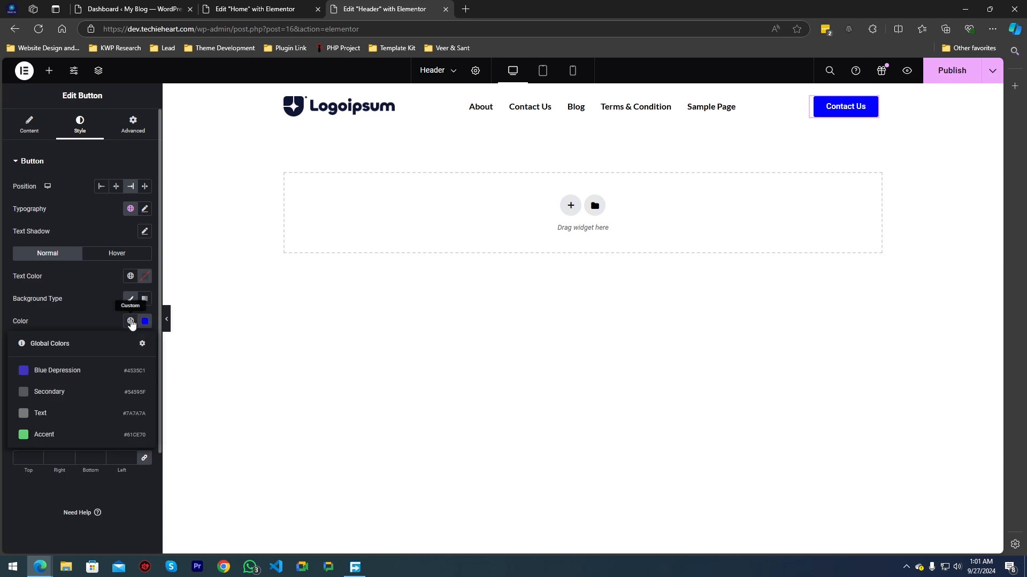
pyautogui.click(73, 372)
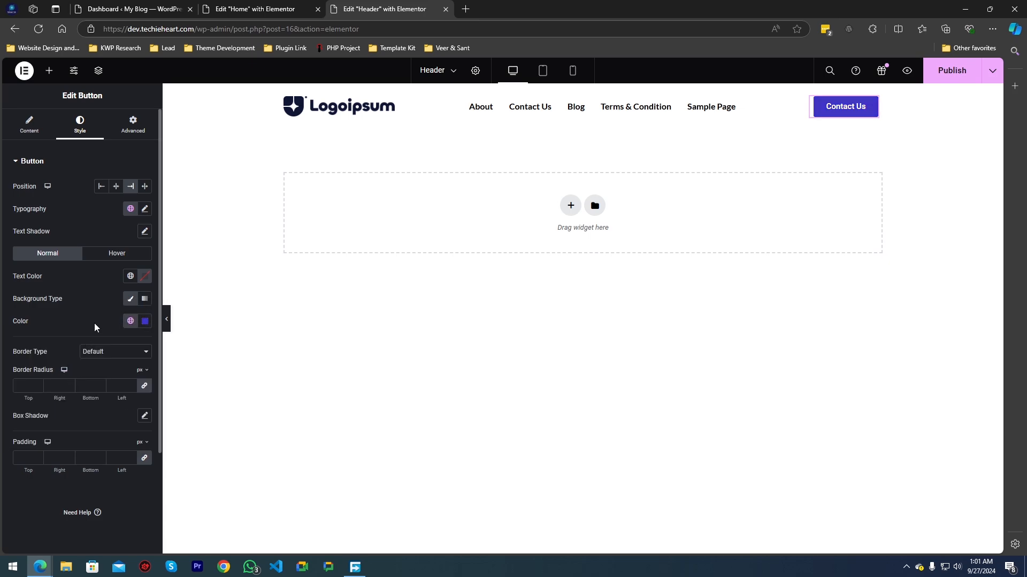
# - Check the Contact Us button's hover and normal style settings and publish the header
pyautogui.click(109, 257)
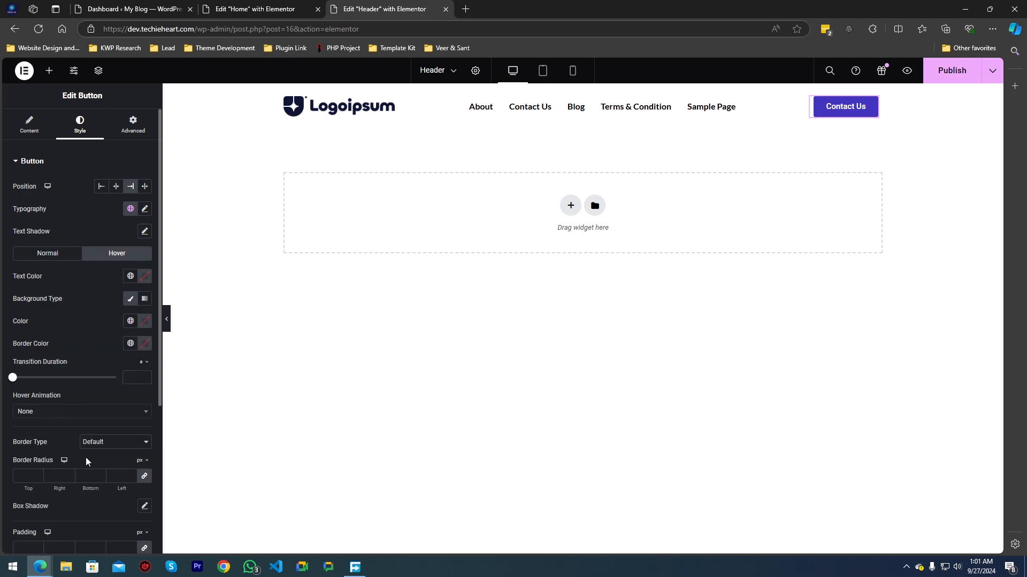
pyautogui.scroll(-4, 86, 462)
pyautogui.scroll(4, 69, 378)
pyautogui.click(50, 256)
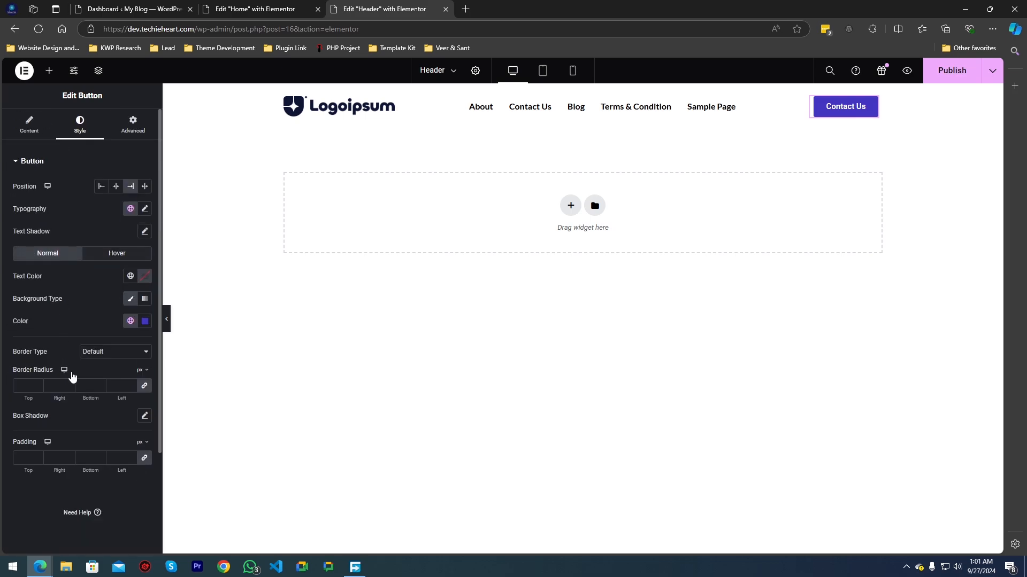
pyautogui.scroll(-3, 59, 441)
pyautogui.scroll(3, 80, 401)
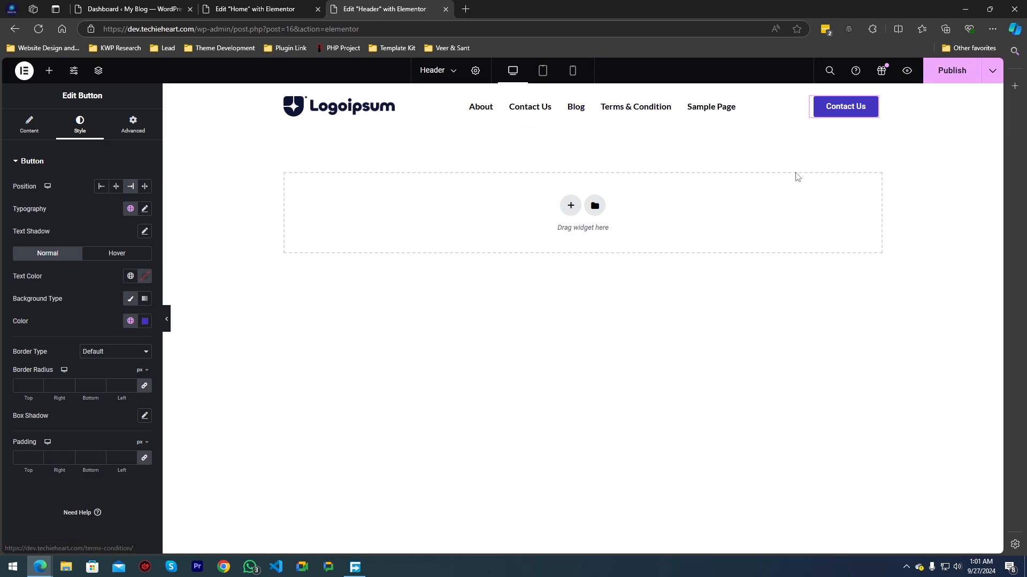
pyautogui.click(951, 70)
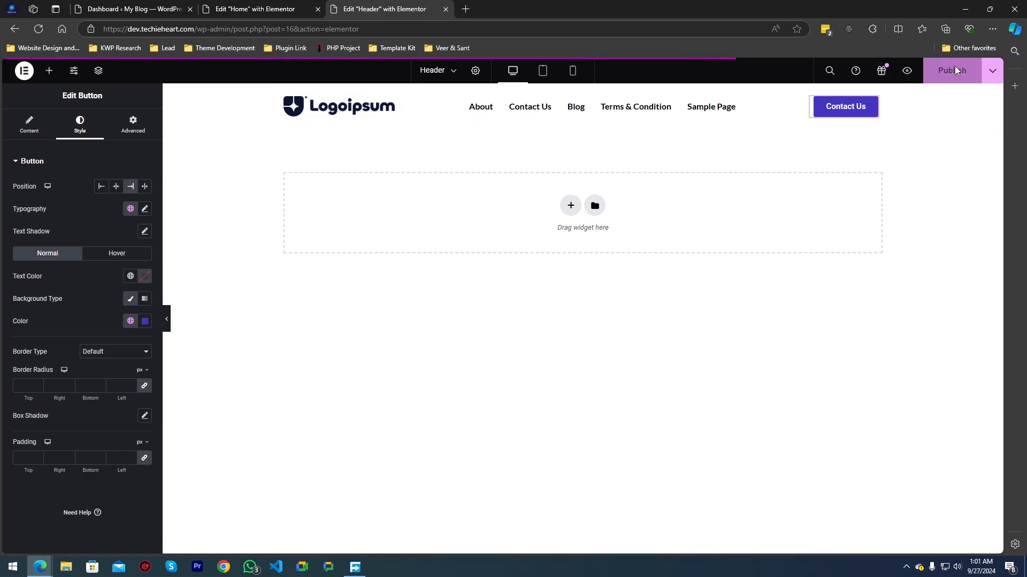
# - Open the live site from the WordPress dashboard in a new tab and examine the header colors, page sections and footer
pyautogui.click(182, 9)
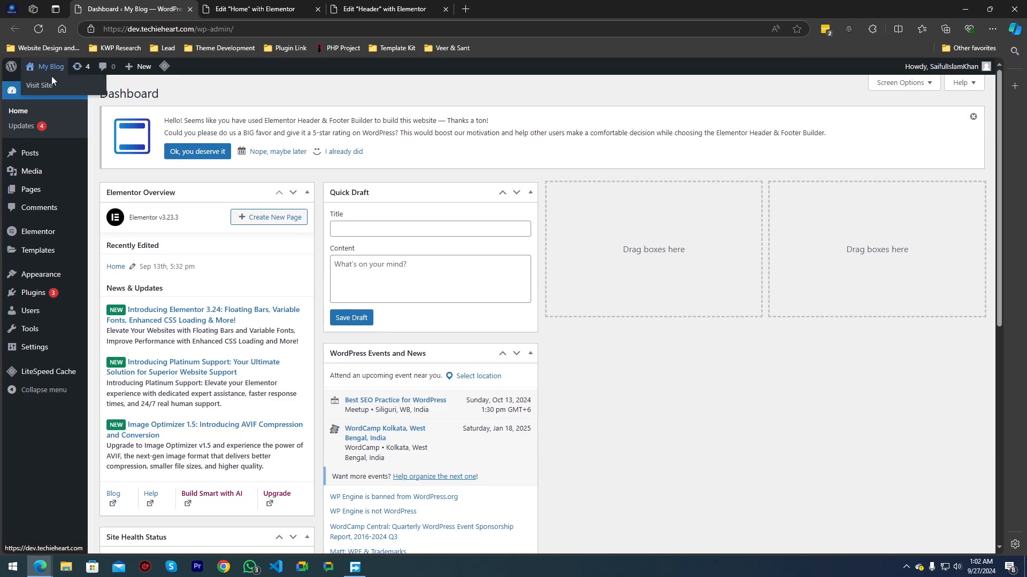
pyautogui.middleClick(57, 87)
pyautogui.click(230, 8)
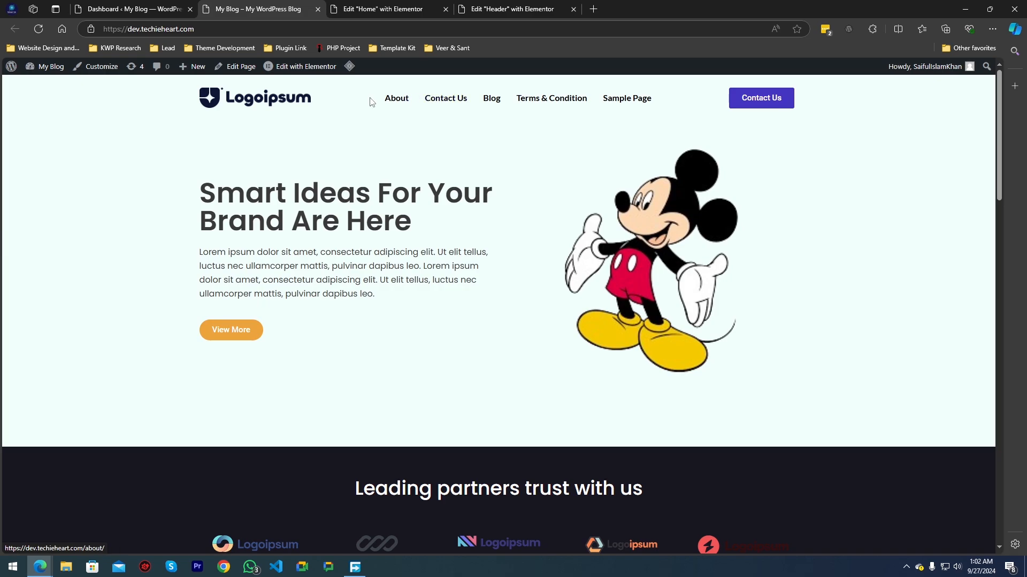
pyautogui.scroll(-15, 505, 213)
pyautogui.scroll(15, 502, 225)
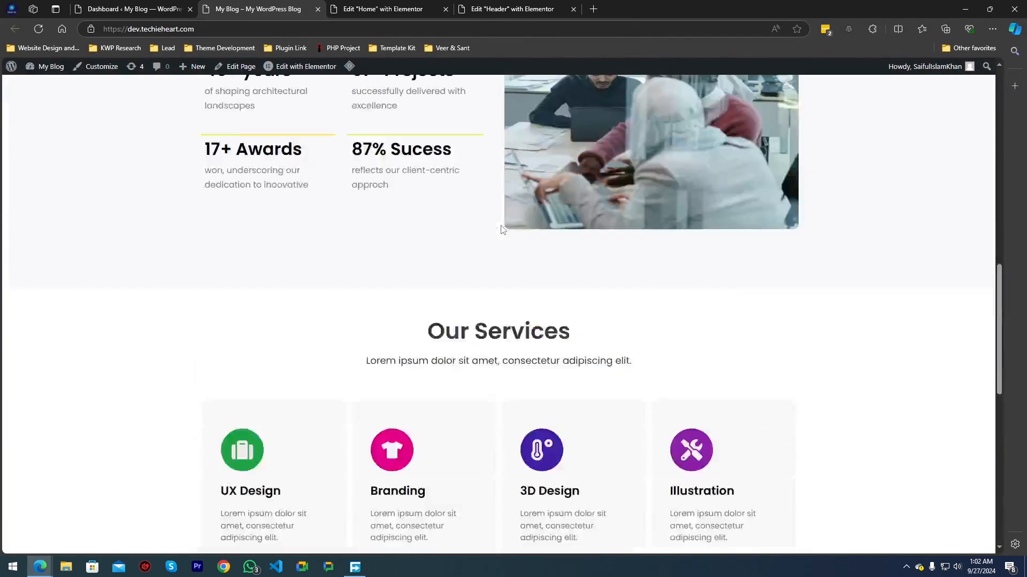
pyautogui.scroll(-6, 503, 219)
pyautogui.scroll(-6, 510, 210)
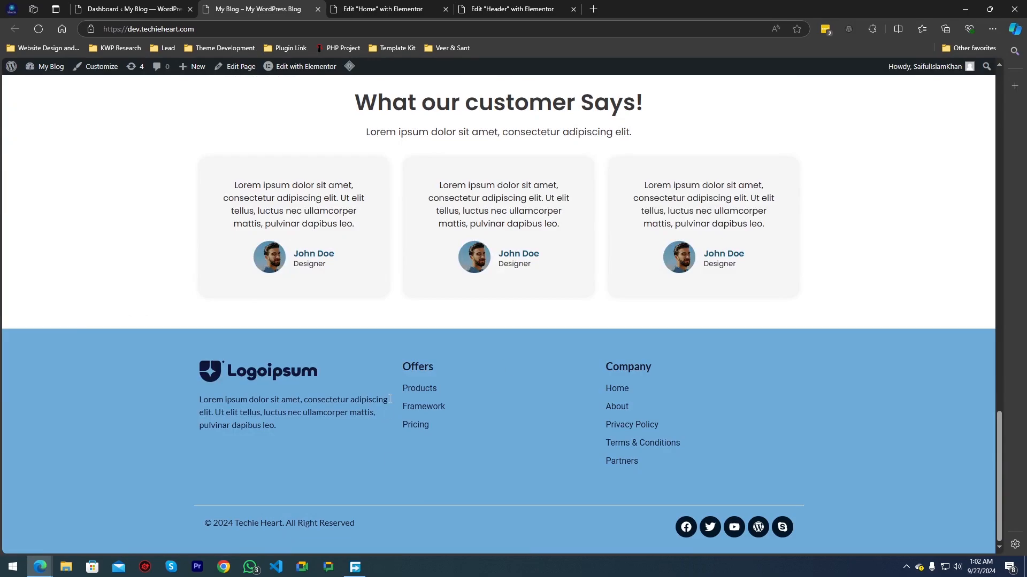
pyautogui.scroll(15, 604, 281)
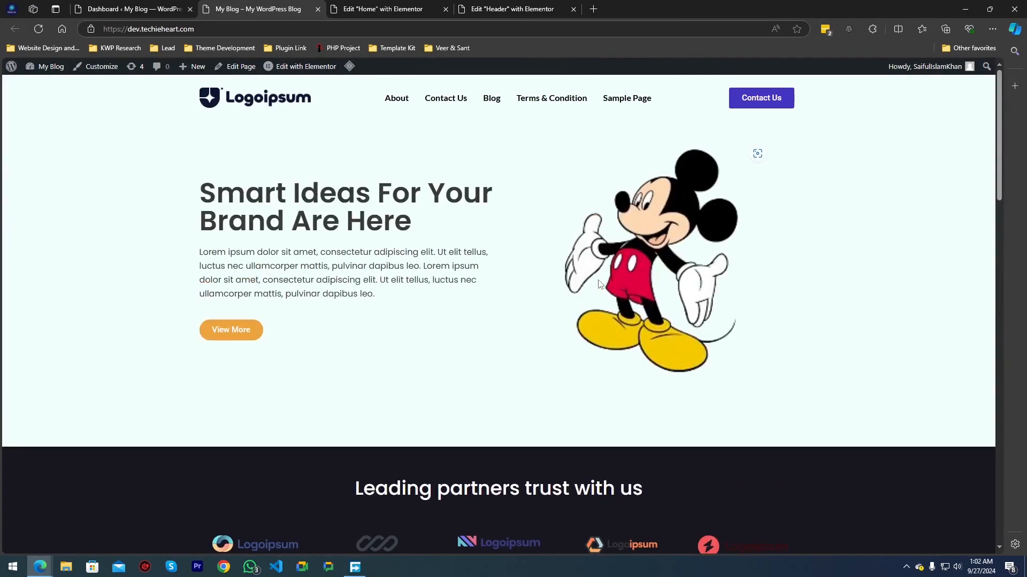
pyautogui.scroll(-15, 600, 284)
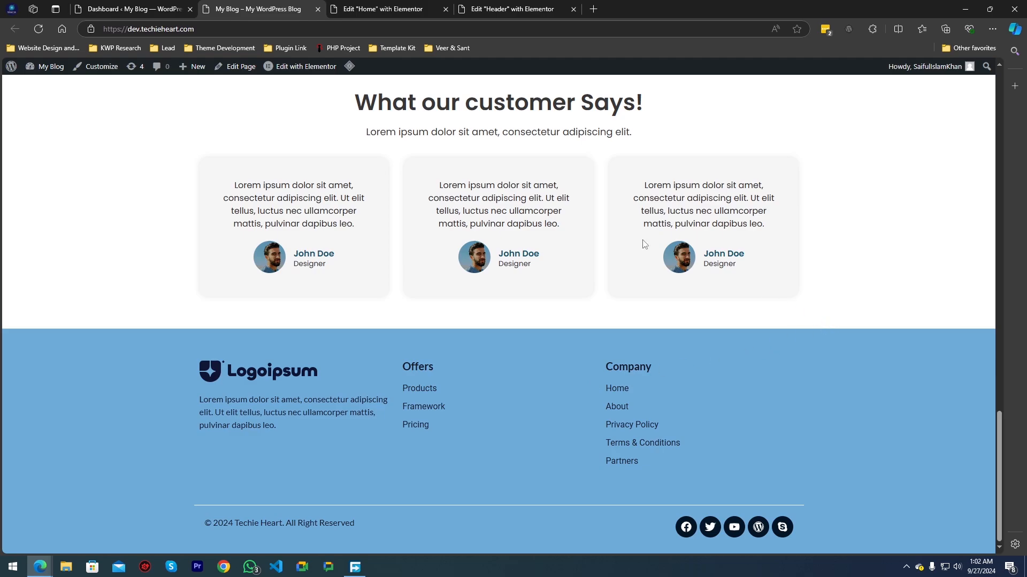
pyautogui.scroll(12, 445, 358)
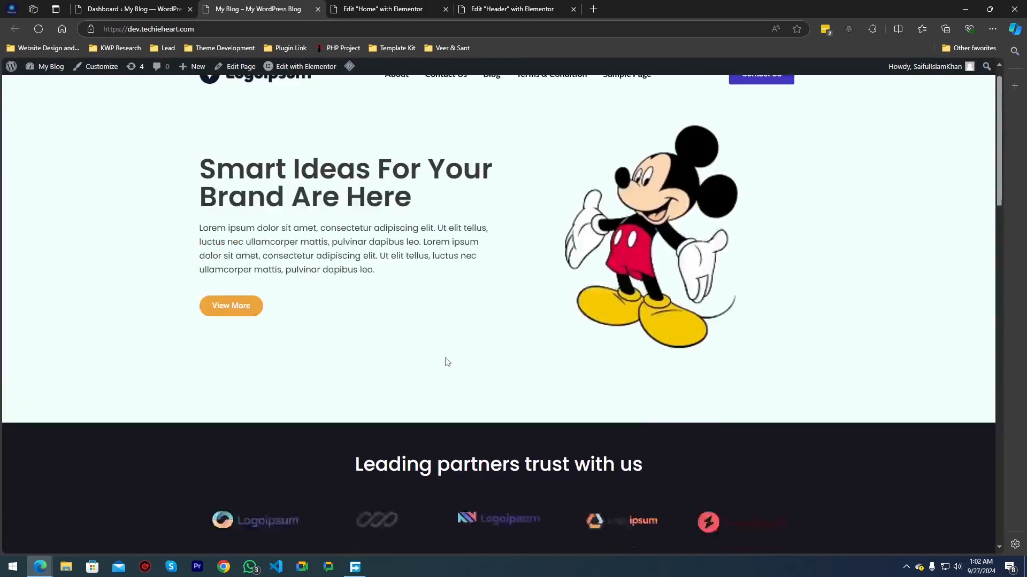
pyautogui.scroll(-5, 445, 360)
pyautogui.scroll(5, 326, 175)
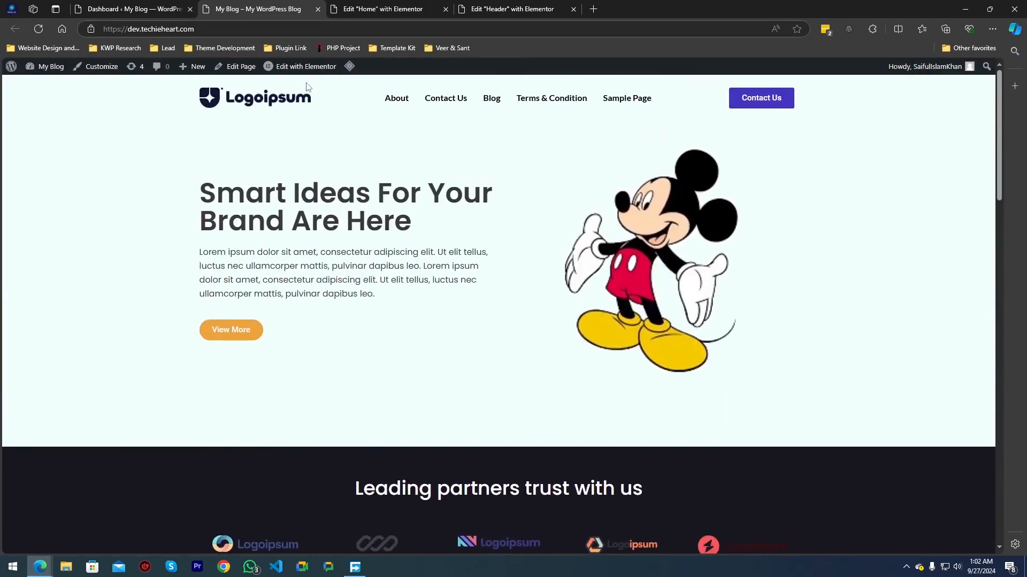
# - Open the footer in Elementor and set its upper section's background color to the global color Blue Depression
pyautogui.moveTo(299, 66)
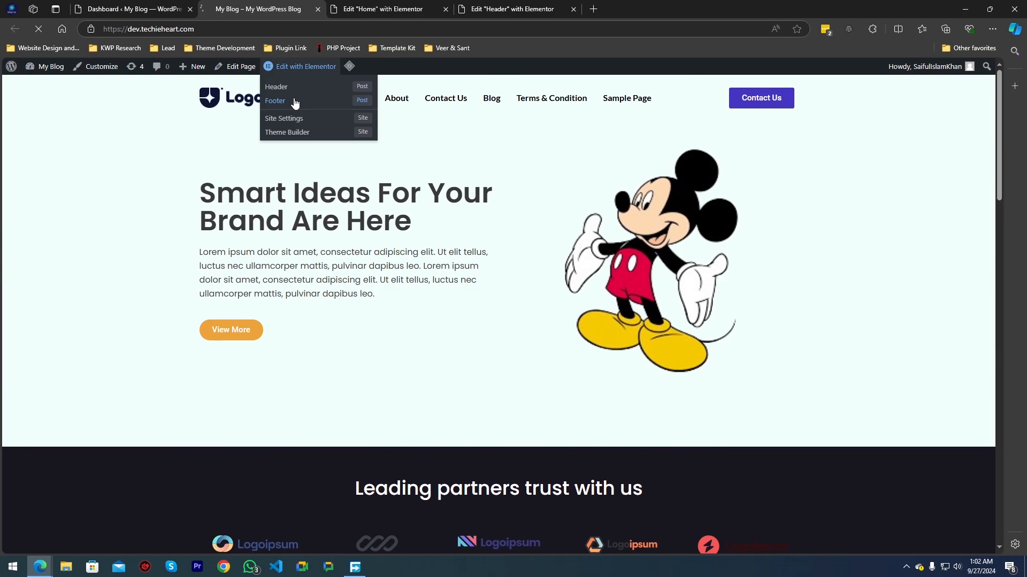
pyautogui.click(295, 101)
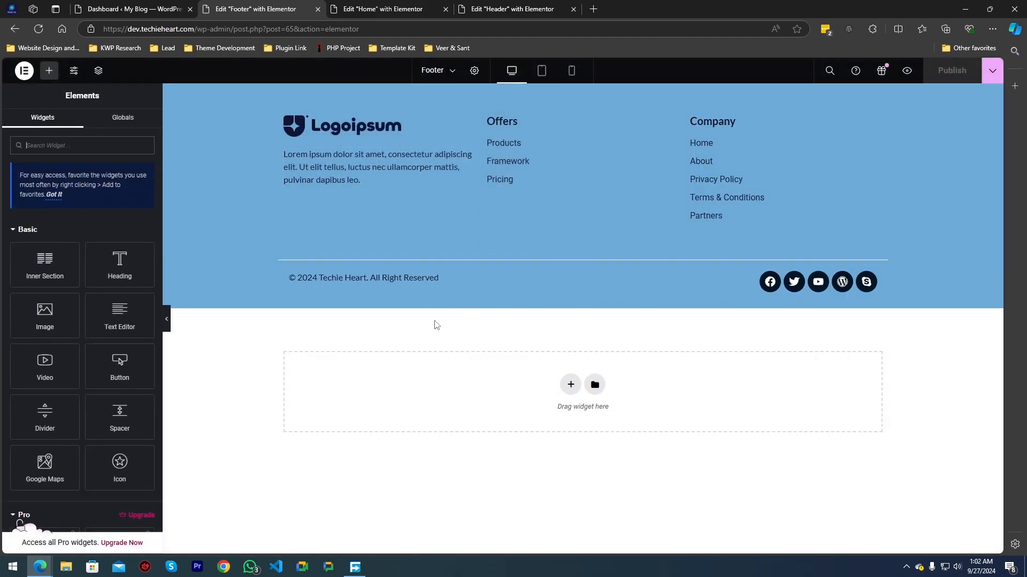
pyautogui.click(583, 90)
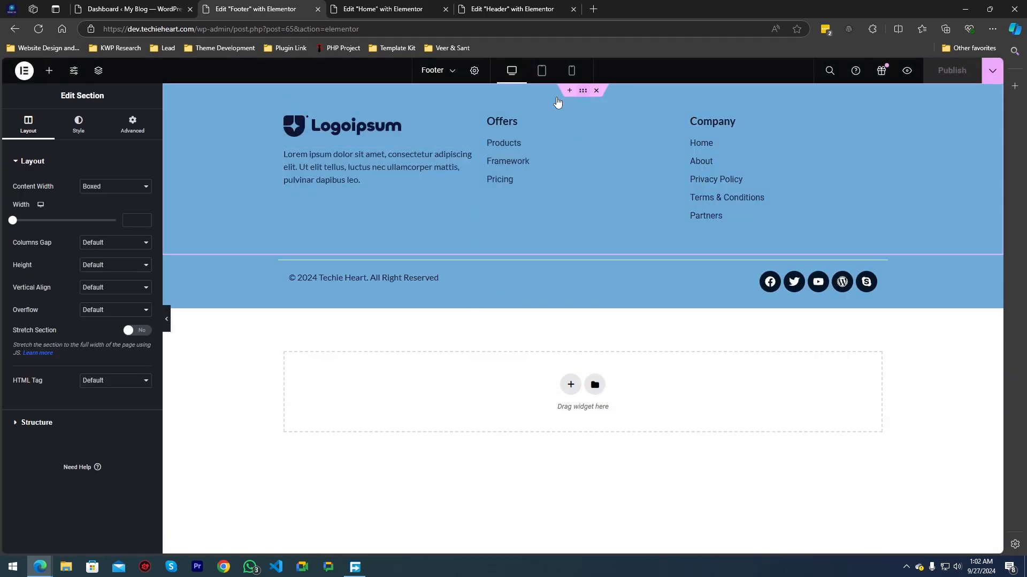
pyautogui.click(77, 125)
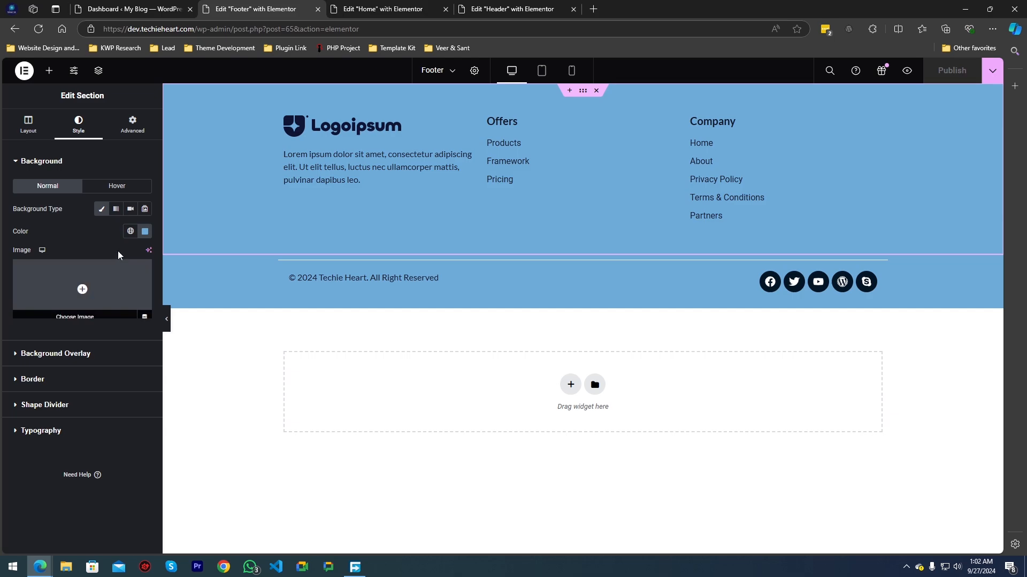
pyautogui.click(130, 231)
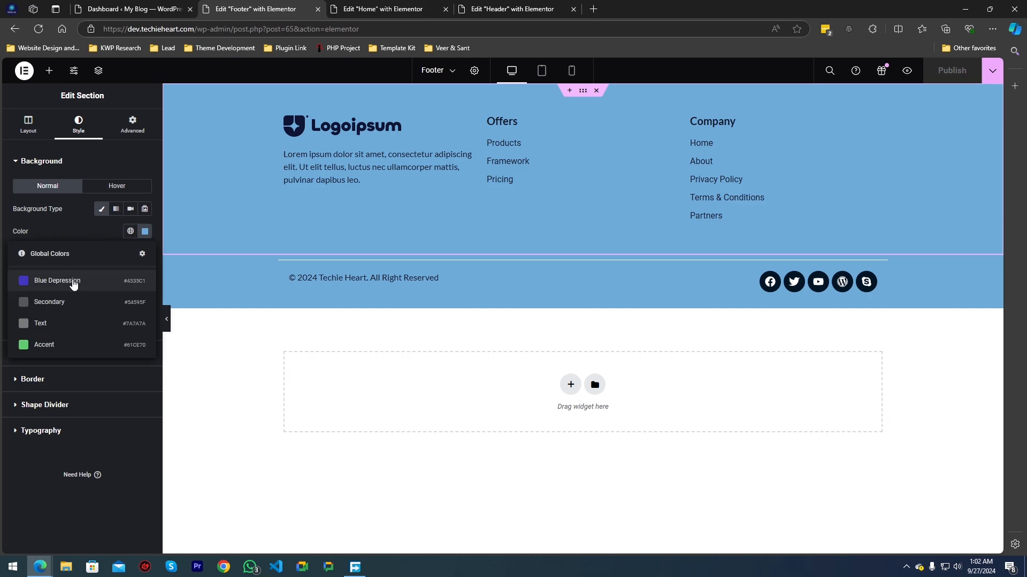
pyautogui.click(73, 282)
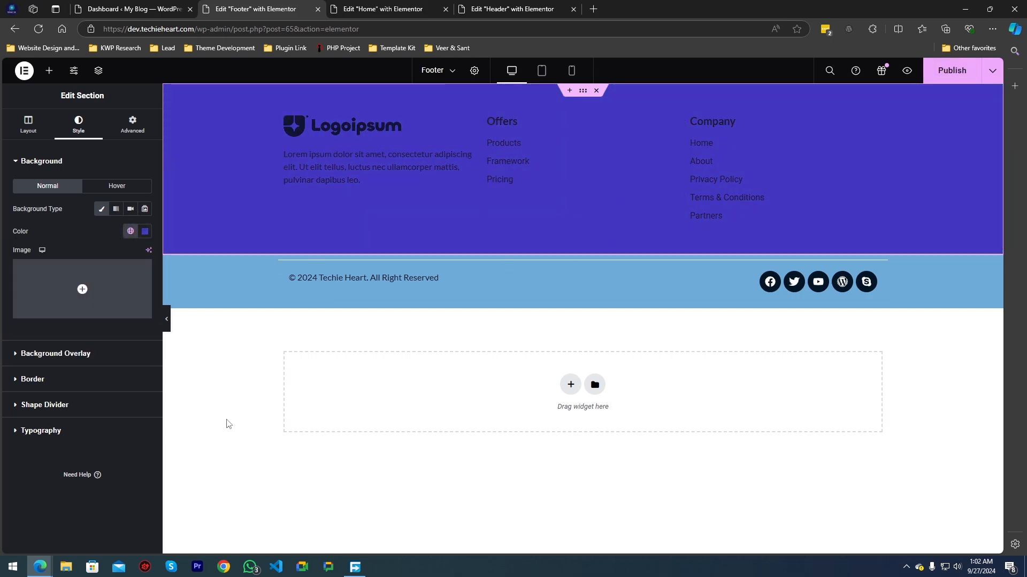
# - Set the footer's copyright section background to the global color Blue Depression and publish the footer
pyautogui.click(583, 249)
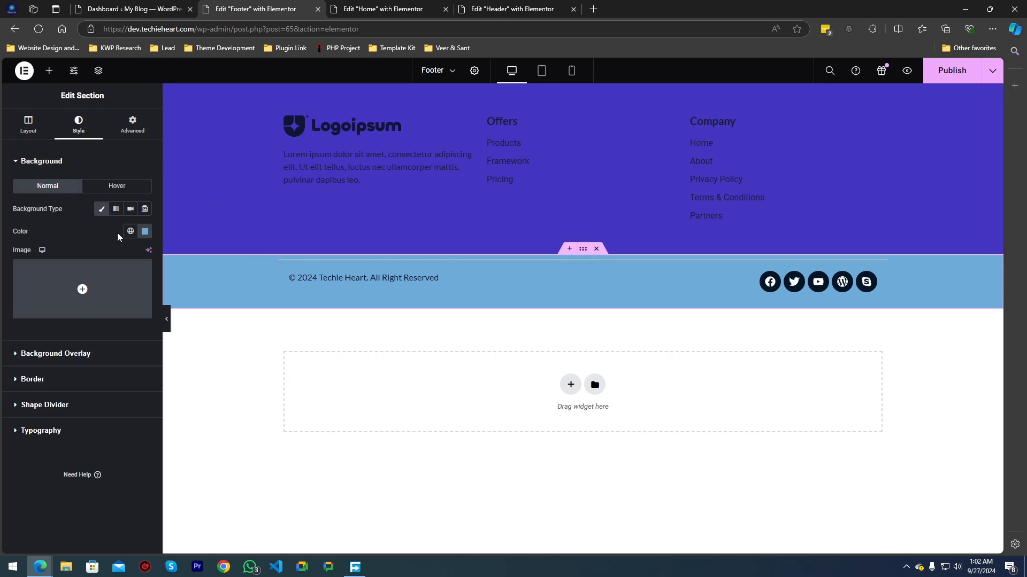
pyautogui.click(126, 231)
pyautogui.click(105, 282)
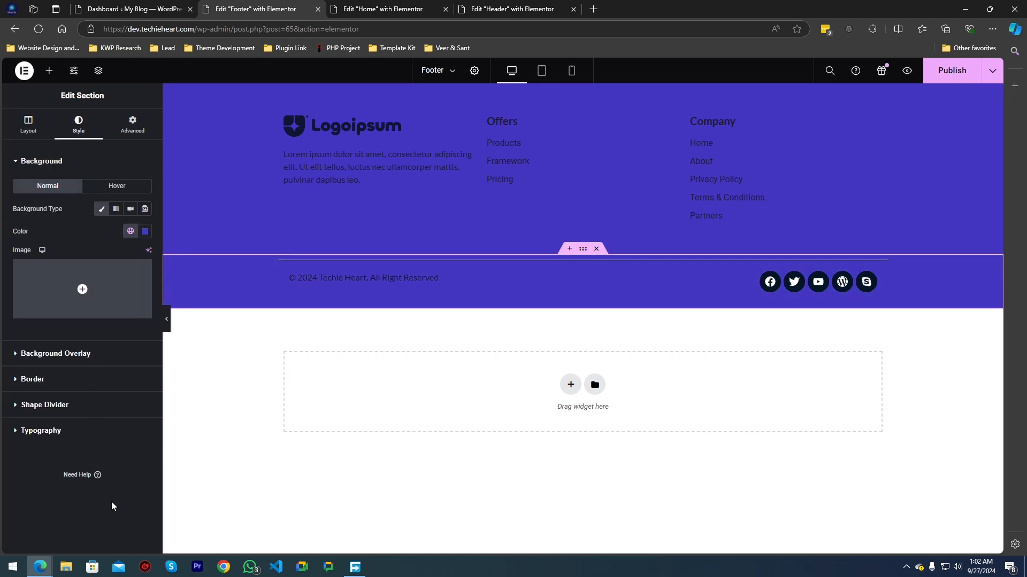
pyautogui.click(935, 74)
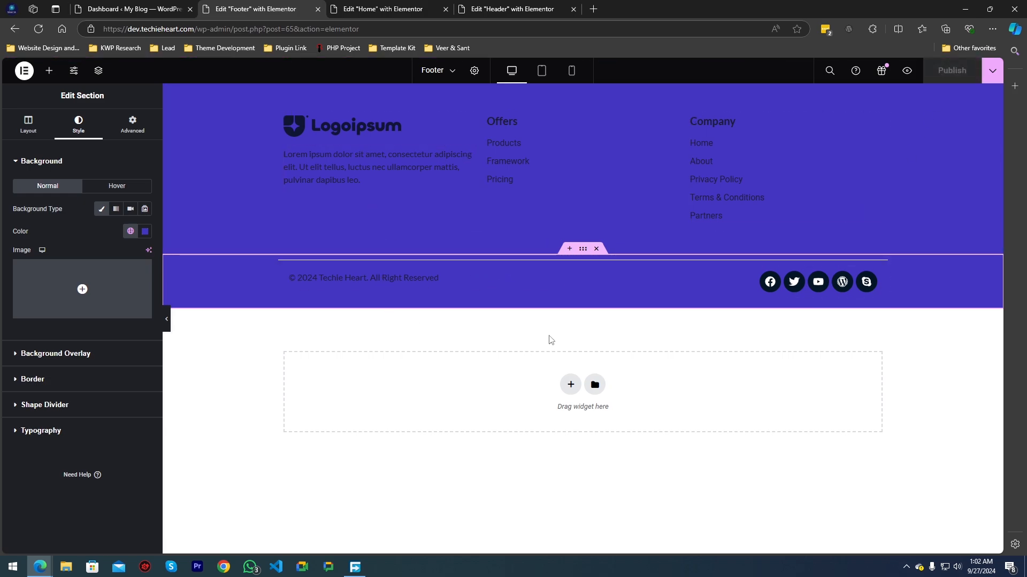
# - Check the global colors available for the footer paragraph's text color without applying one
pyautogui.click(585, 172)
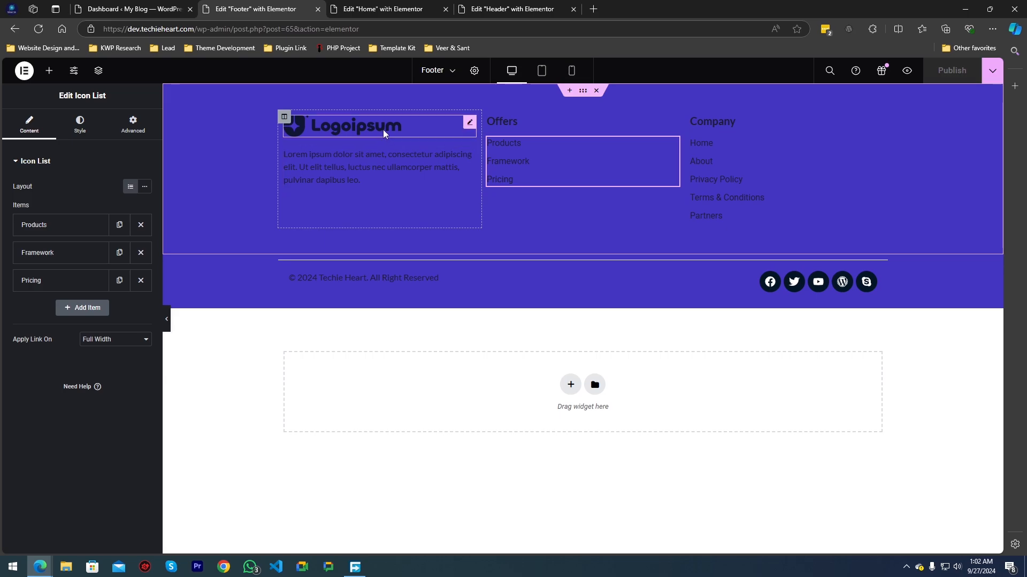
pyautogui.click(359, 180)
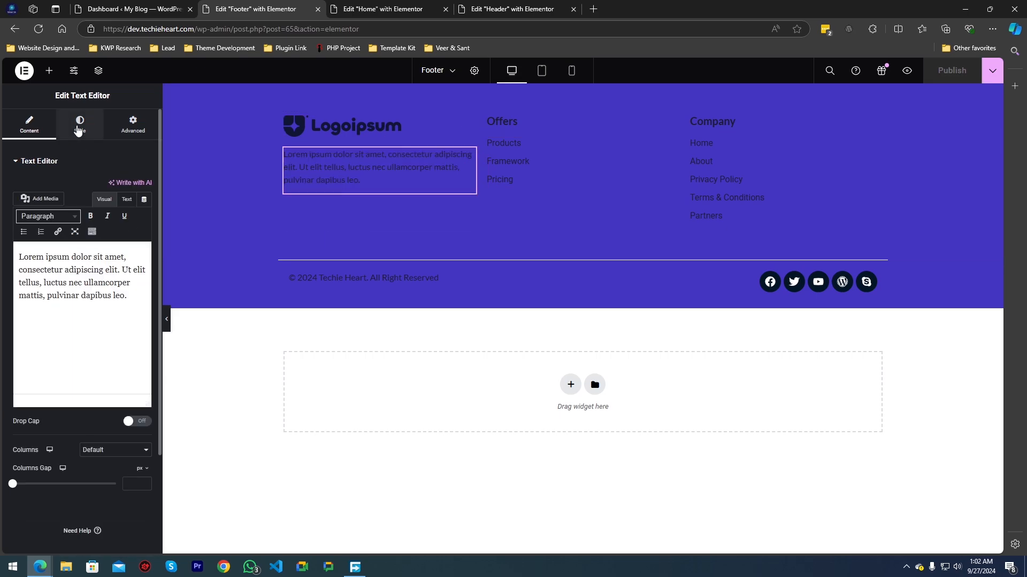
pyautogui.click(79, 128)
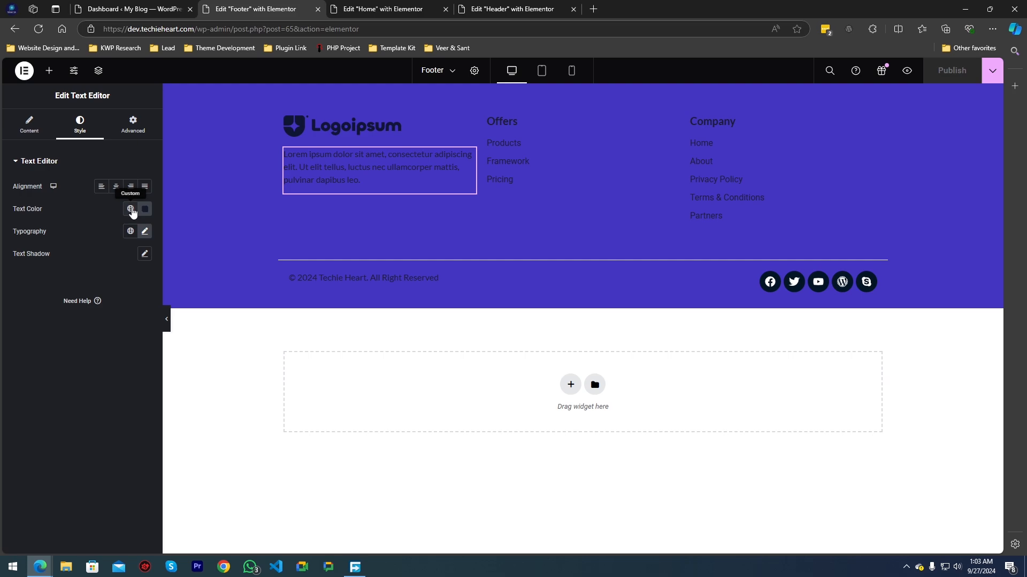
pyautogui.click(131, 210)
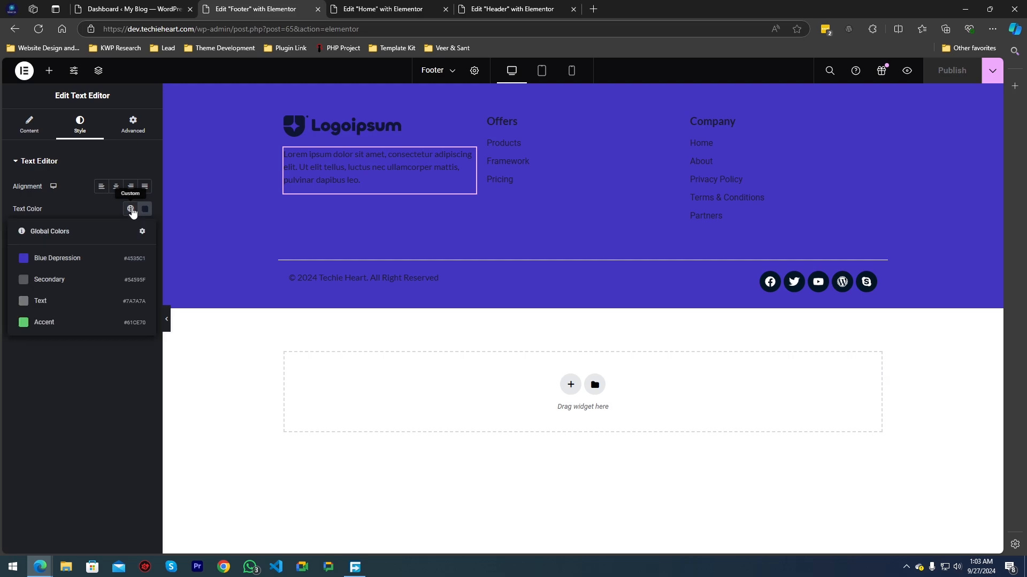
pyautogui.click(112, 377)
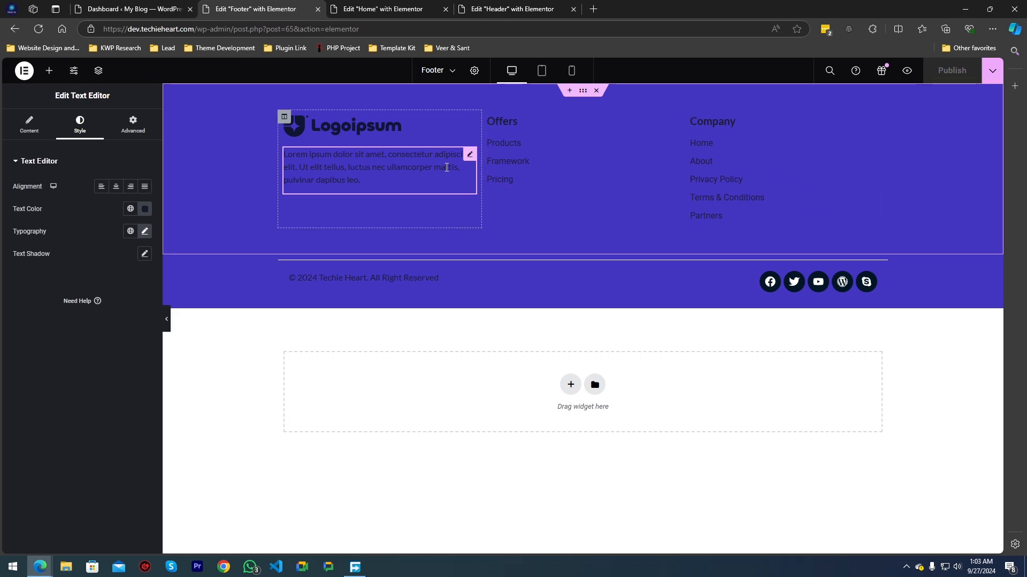
# - Close the footer editor and open the live site from the WordPress dashboard in a new tab
pyautogui.click(318, 9)
pyautogui.click(126, 9)
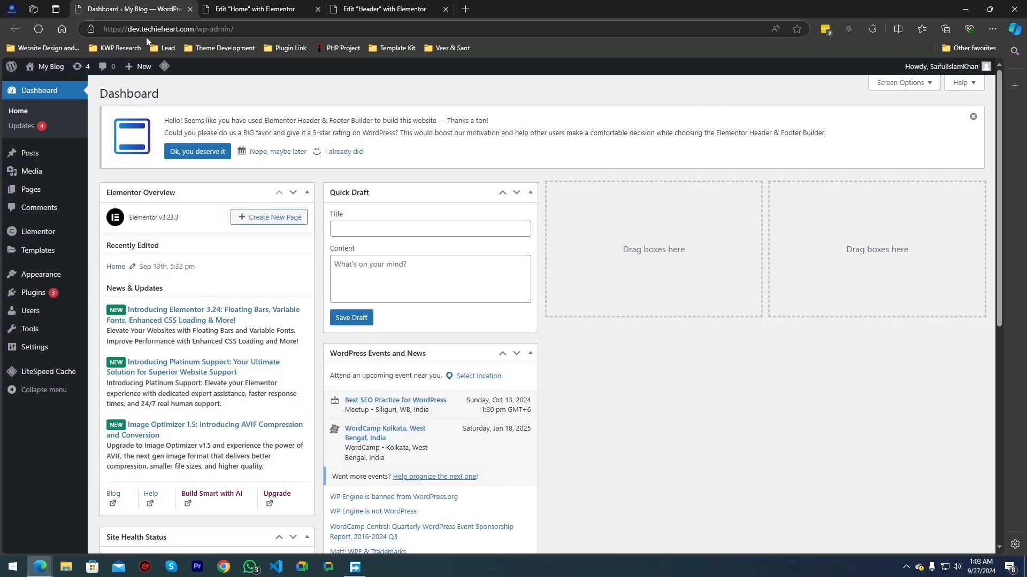
pyautogui.middleClick(45, 81)
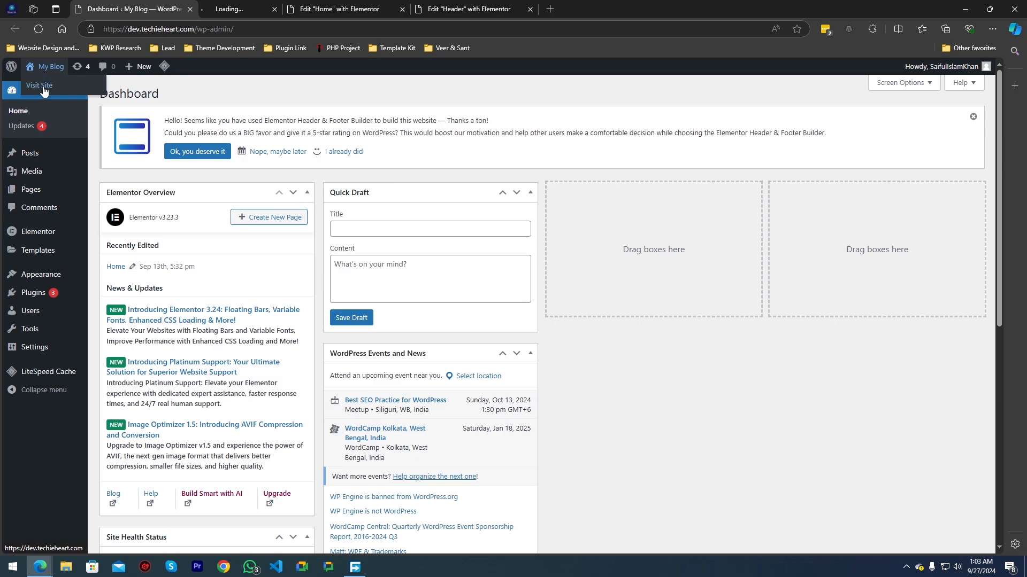
pyautogui.click(213, 7)
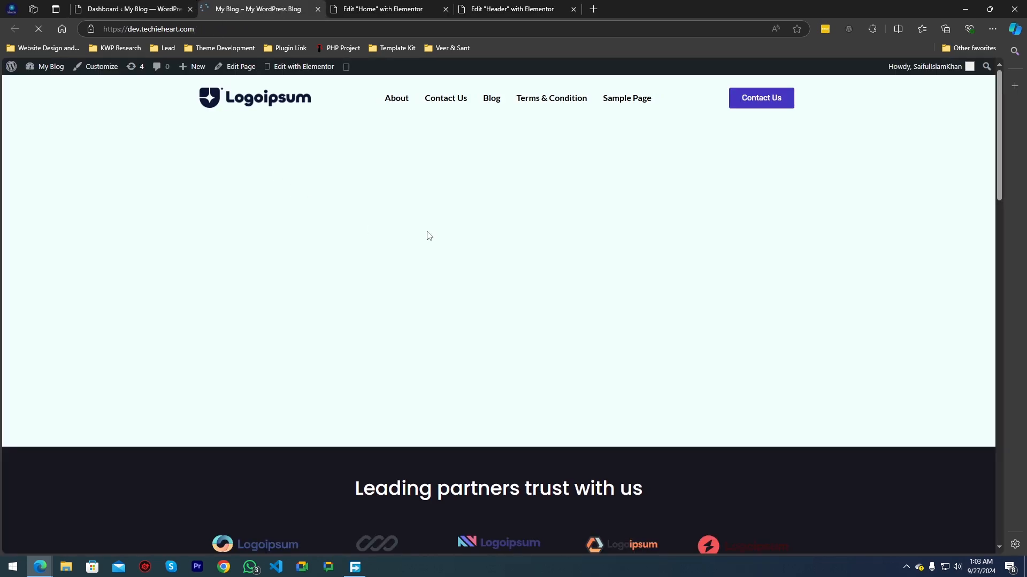
# - Examine the live page from header to footer, comparing the Contact Us button and footer background colors
pyautogui.scroll(-20, 474, 243)
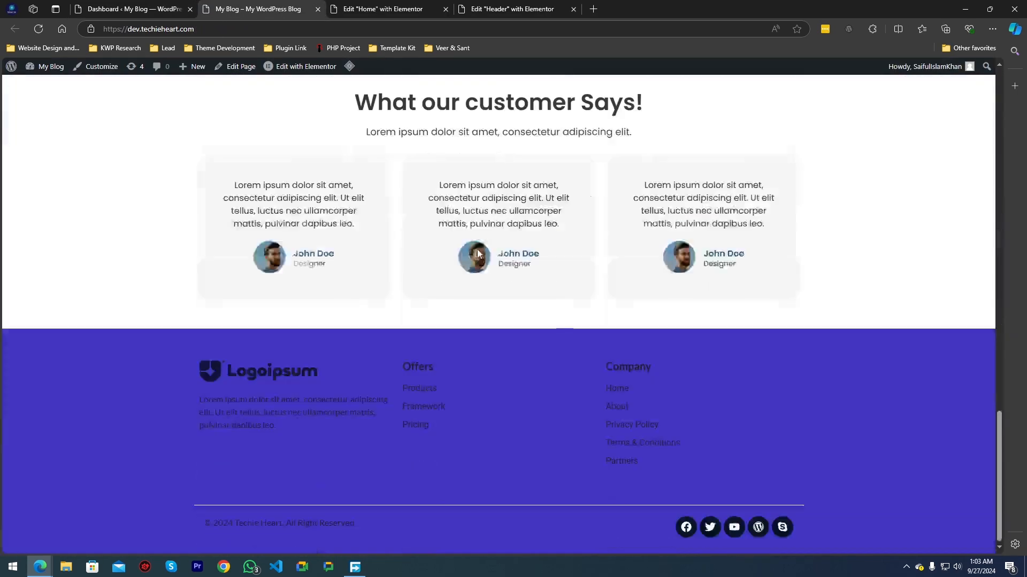
pyautogui.scroll(20, 818, 451)
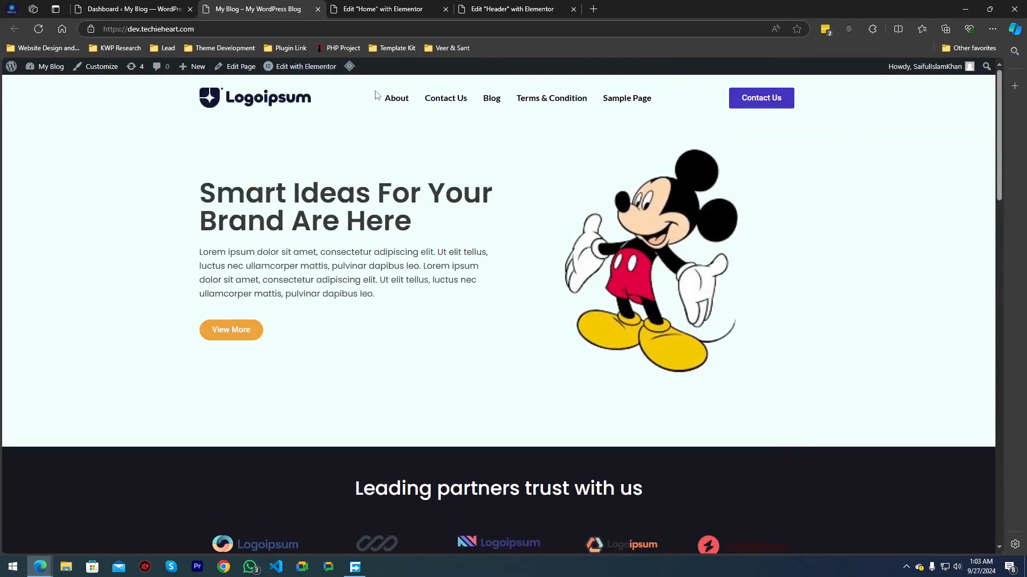
pyautogui.scroll(-8, 314, 237)
pyautogui.scroll(-10, 313, 236)
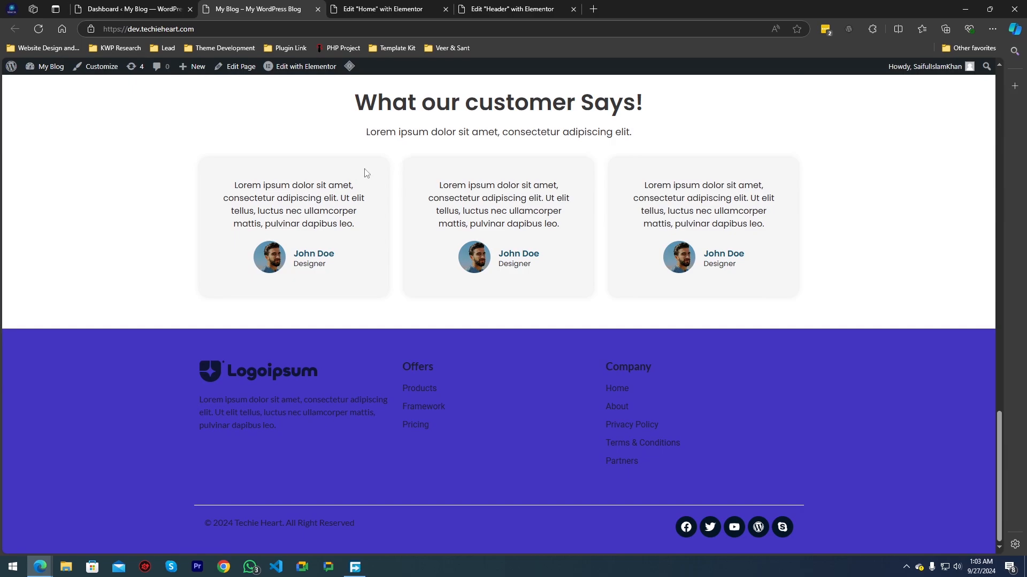
pyautogui.scroll(12, 595, 417)
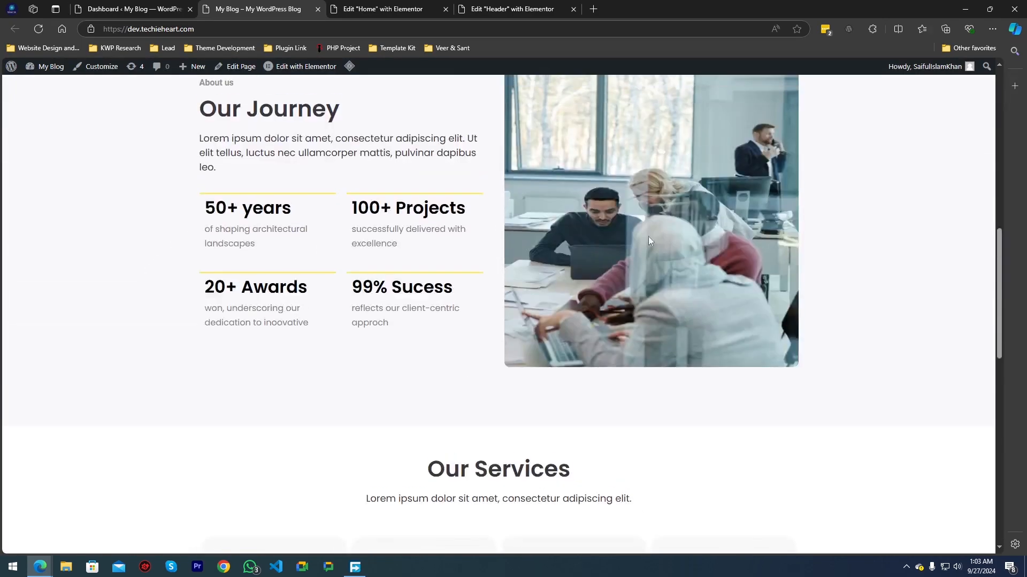
pyautogui.scroll(-9, 588, 409)
pyautogui.scroll(-3, 580, 399)
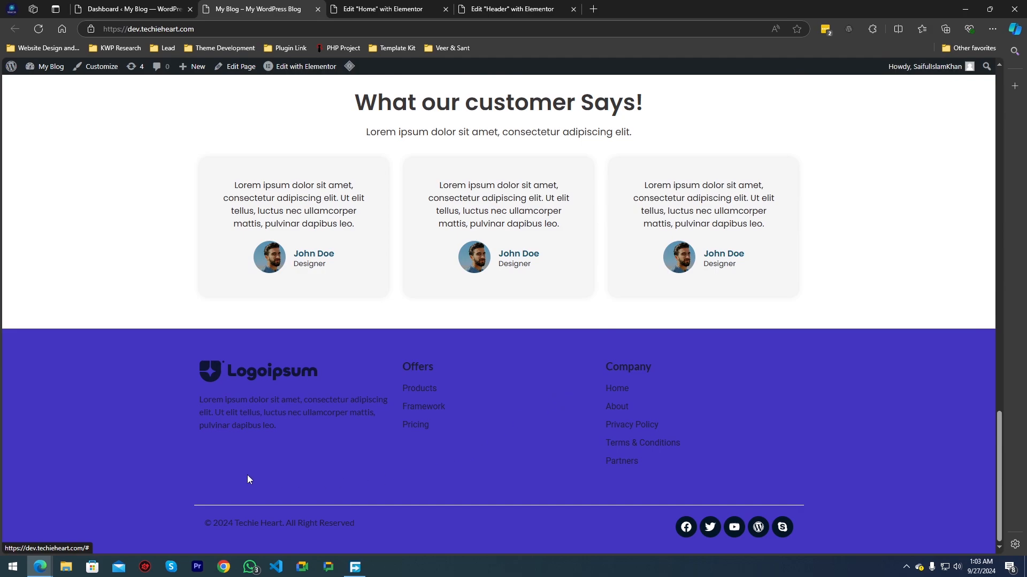
pyautogui.scroll(10, 621, 360)
pyautogui.scroll(8, 622, 359)
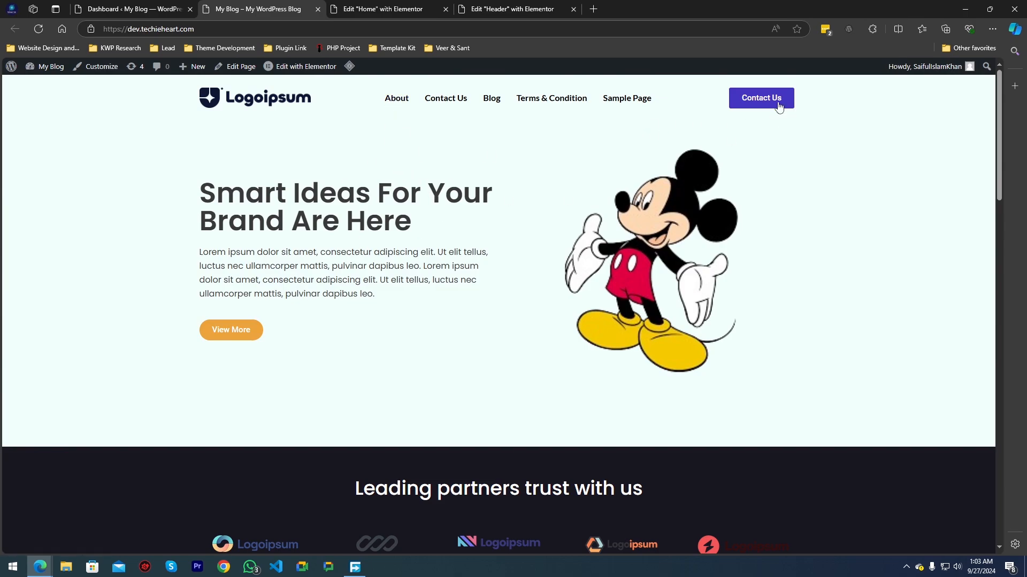
pyautogui.scroll(-15, 583, 353)
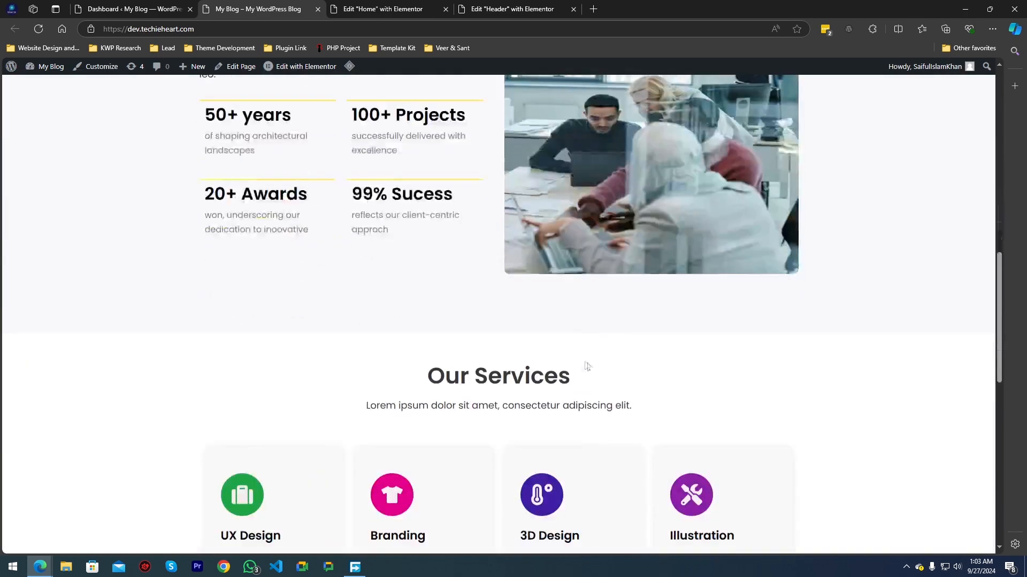
pyautogui.scroll(15, 546, 428)
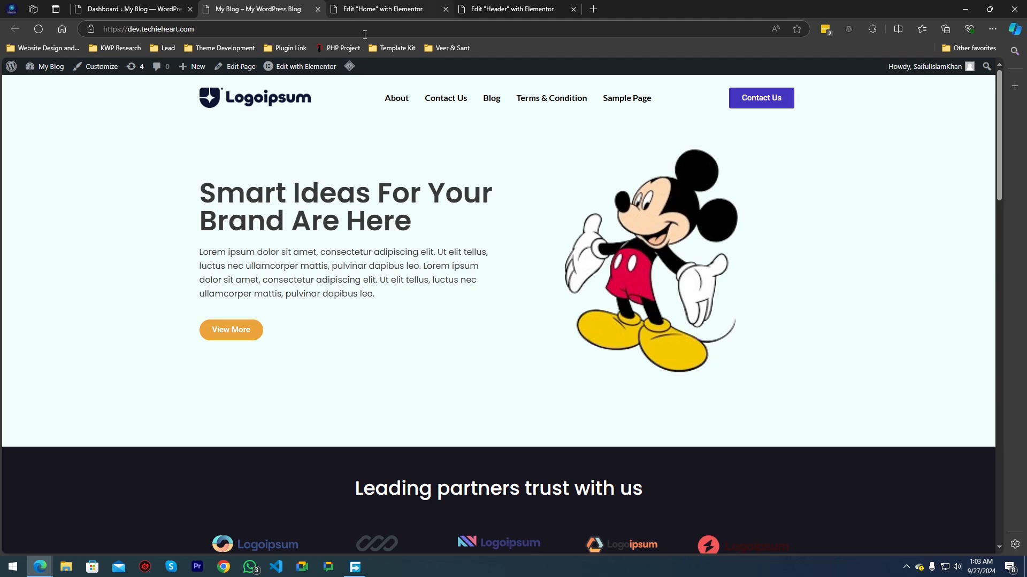
pyautogui.moveTo(741, 162)
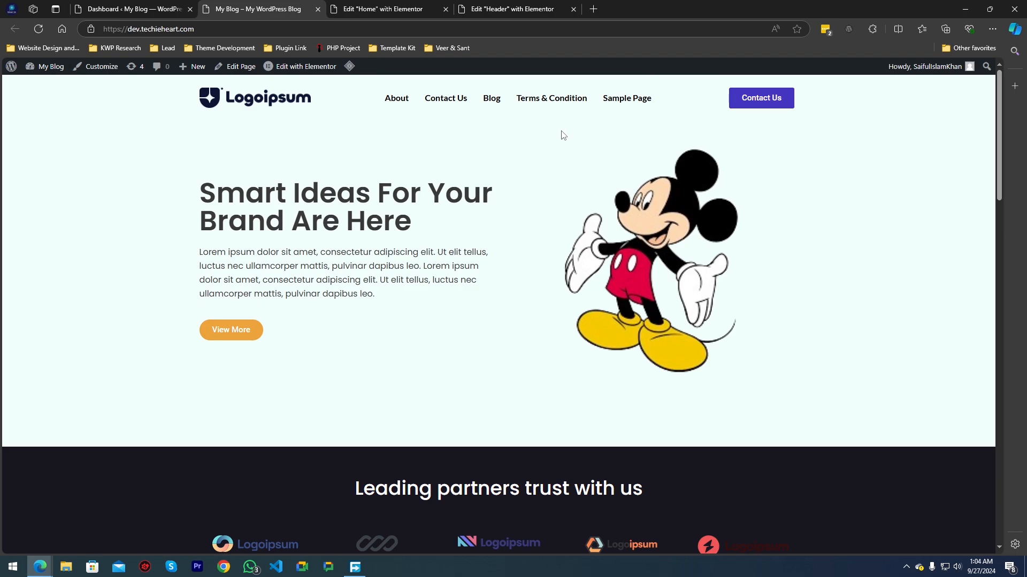
pyautogui.scroll(-3, 562, 143)
pyautogui.scroll(3, 560, 142)
# - Review the global colors in Site Settings, search the web for "color pall" in a new tab and open Color Hunt
pyautogui.click(388, 9)
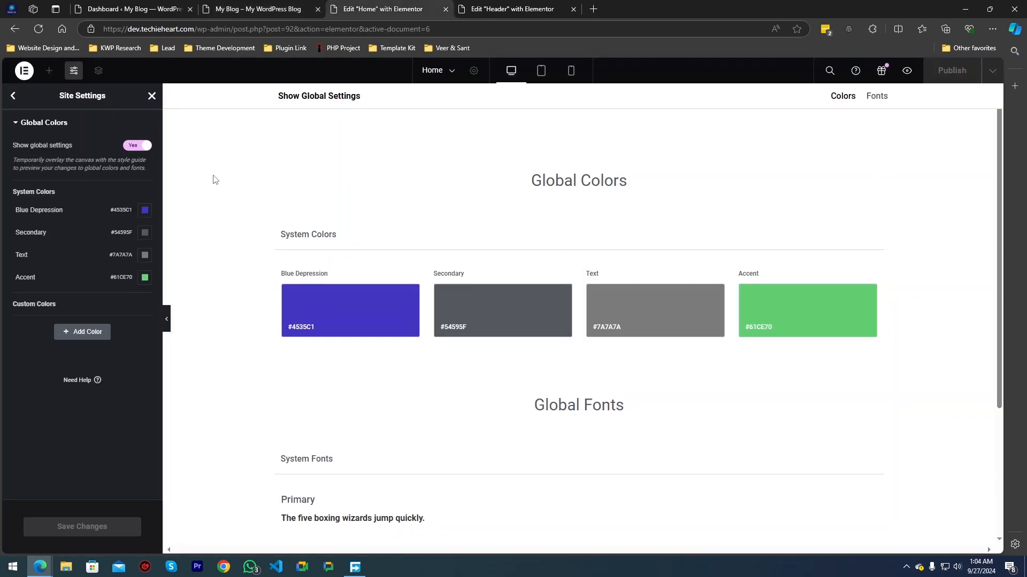
pyautogui.click(591, 8)
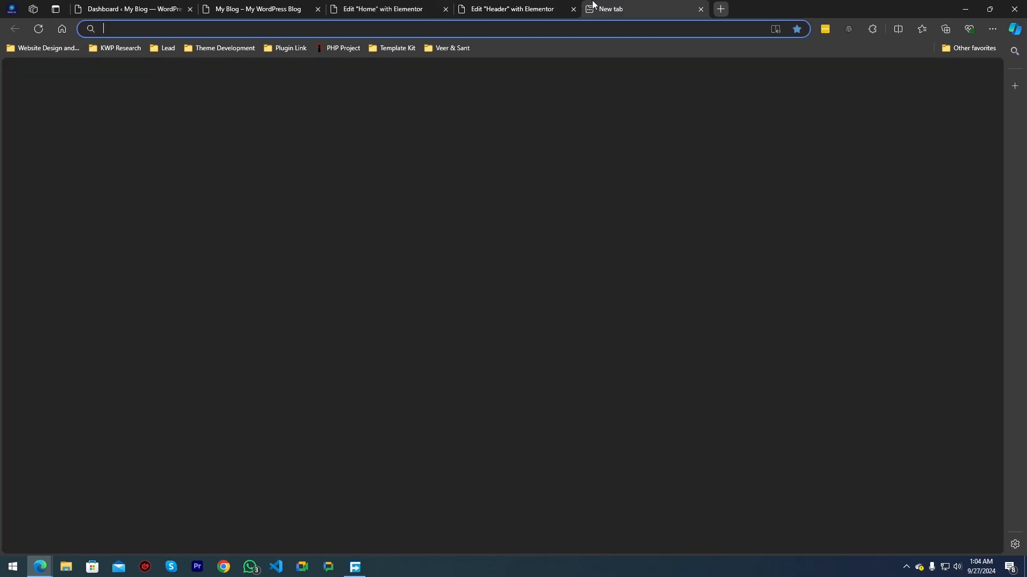
pyautogui.write('color pall')
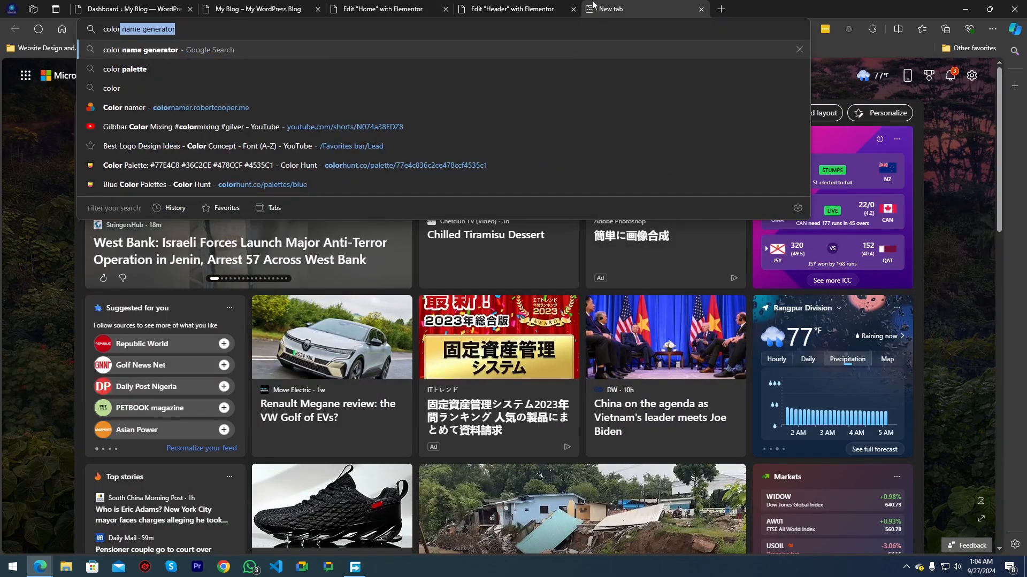
pyautogui.press('Return')
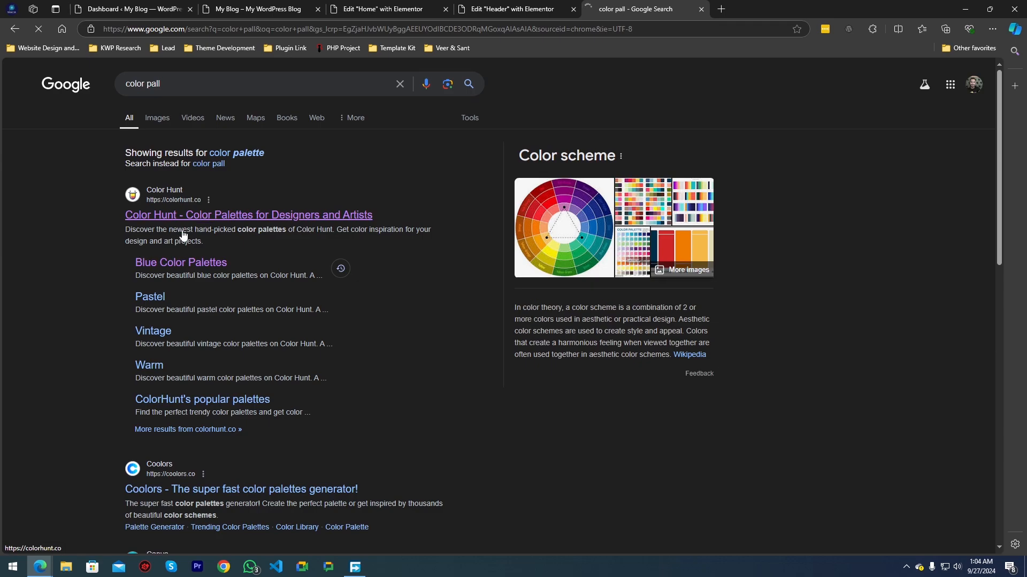
pyautogui.click(206, 216)
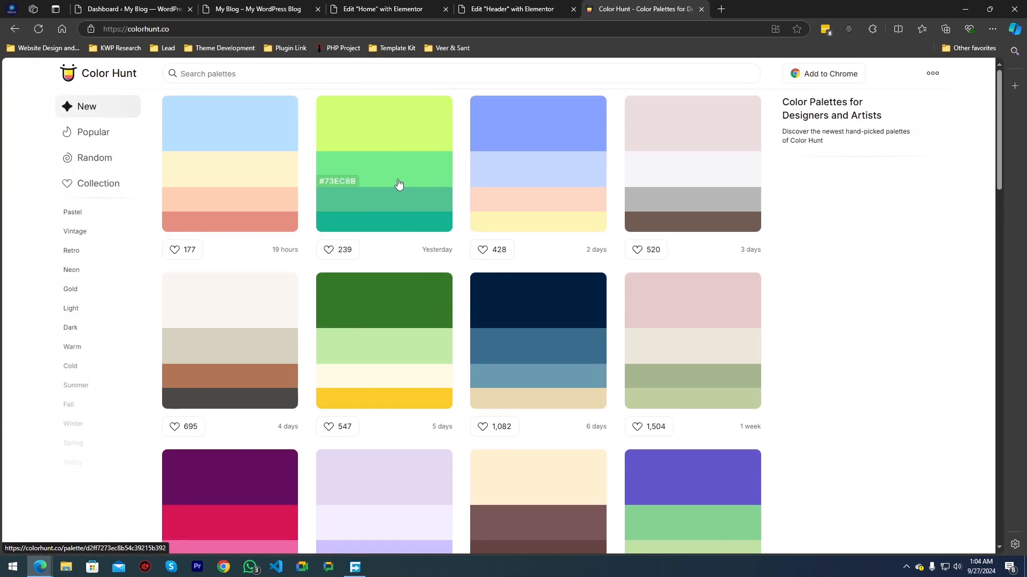
# - Copy the teal color #15B392 from the green Color Hunt palette and return to the Home page's global color settings
pyautogui.click(339, 229)
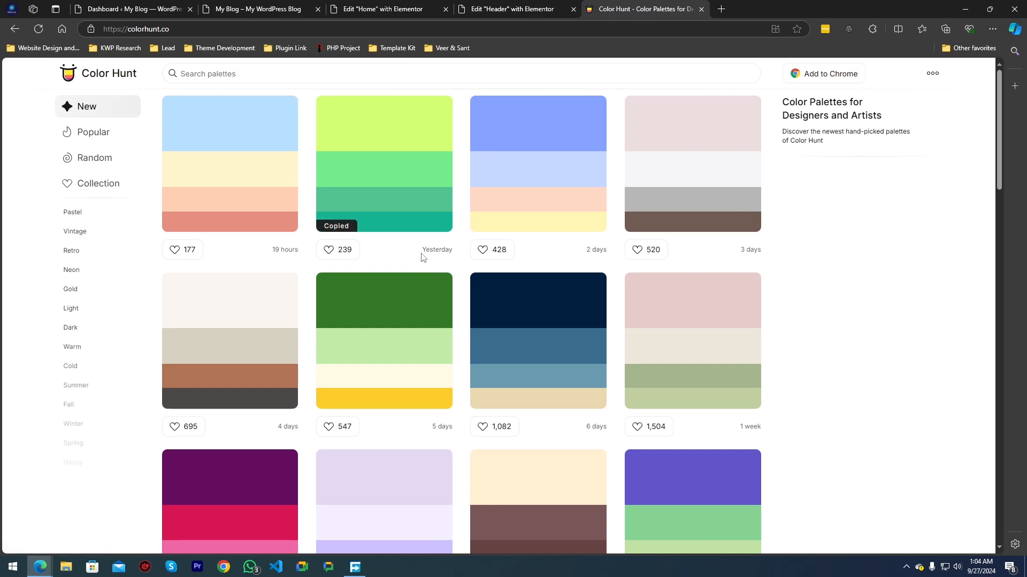
pyautogui.click(381, 206)
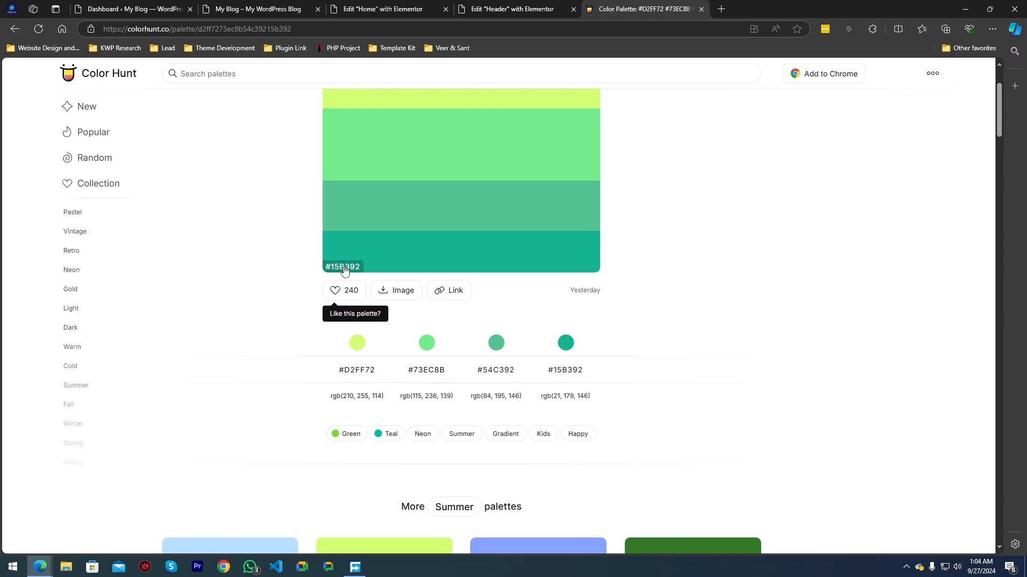
pyautogui.click(283, 8)
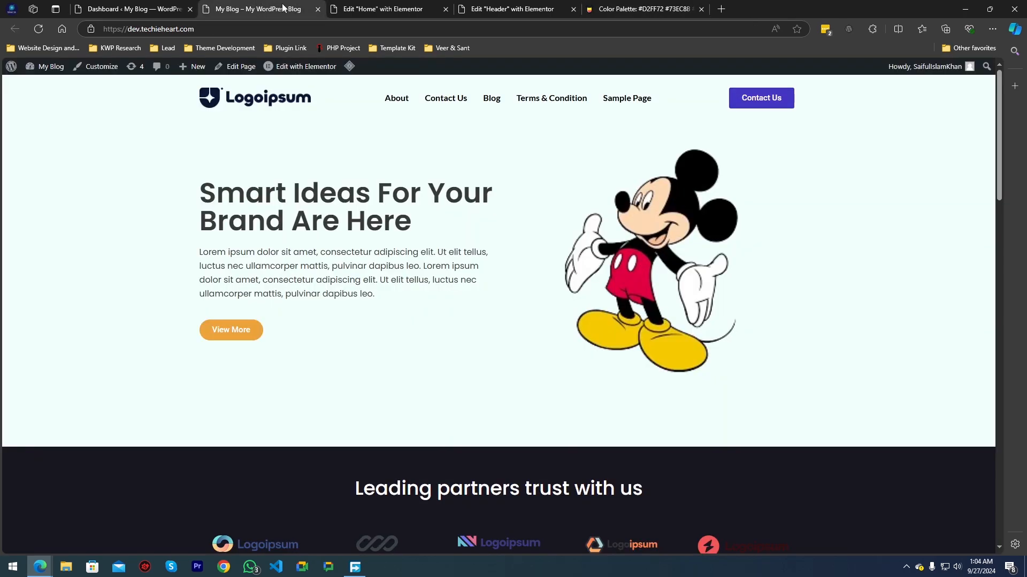
pyautogui.click(367, 7)
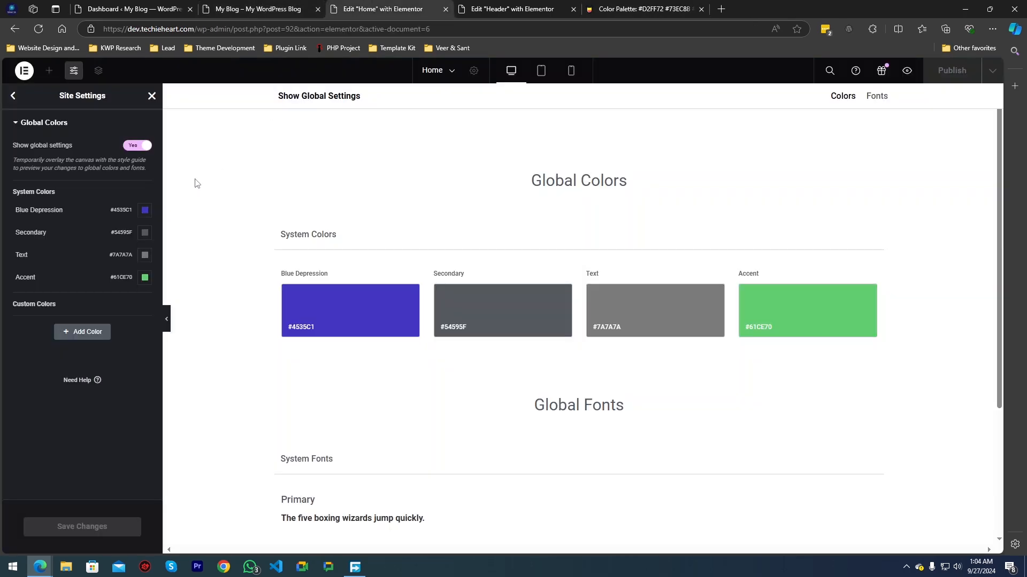
# - Set the Blue Depression global color to the copied #15B392 and save the changes
pyautogui.click(146, 210)
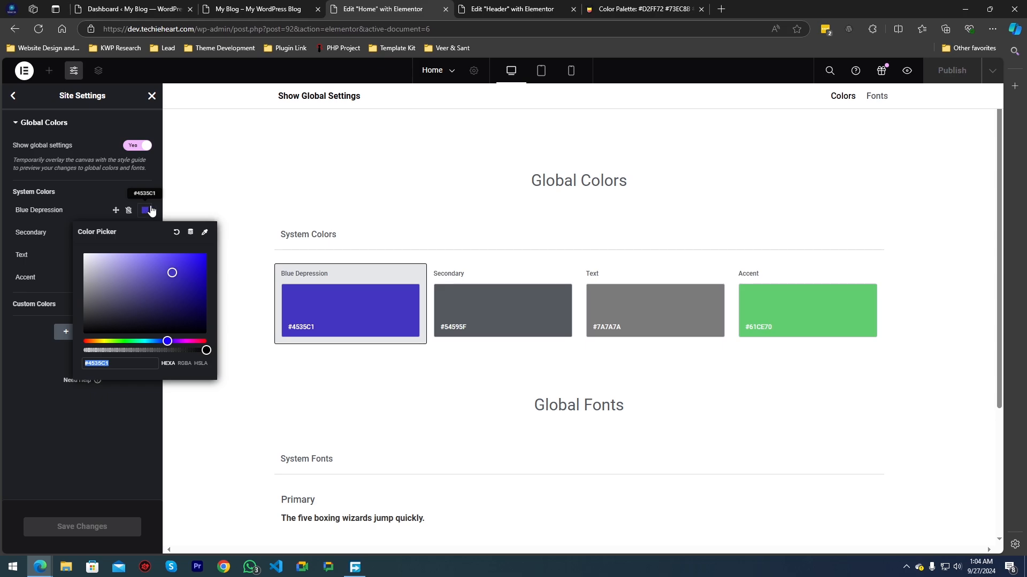
pyautogui.hotkey('ctrl', 'v')
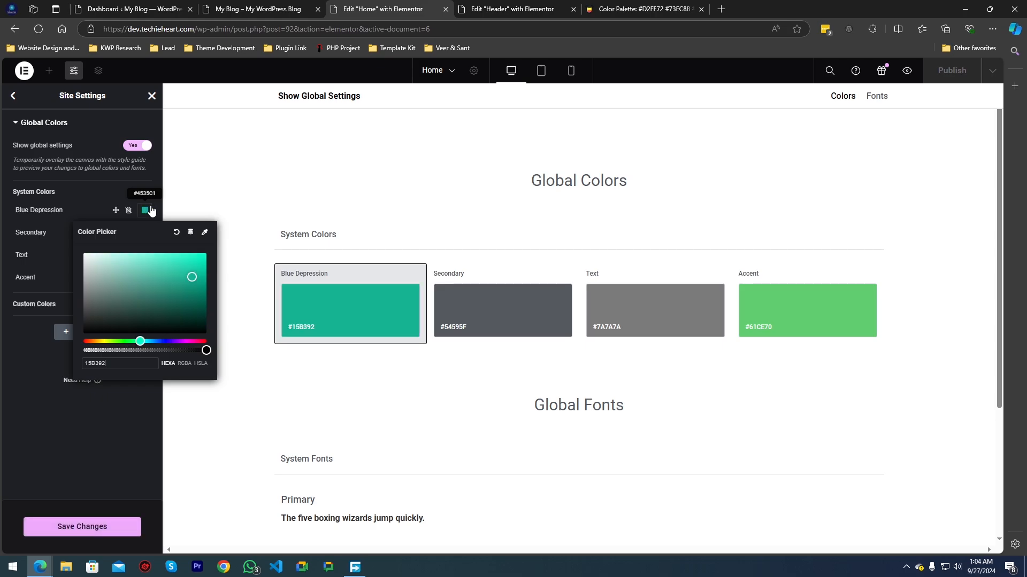
pyautogui.click(81, 531)
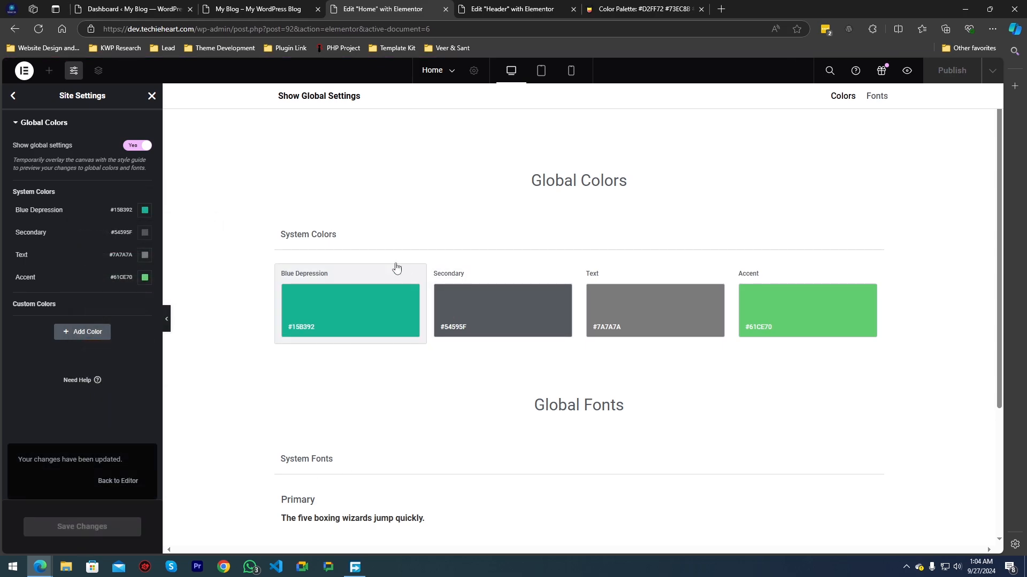
# - Reload the live site and examine the page from header to footer, checking the Contact Us button and footer background colors
pyautogui.click(262, 5)
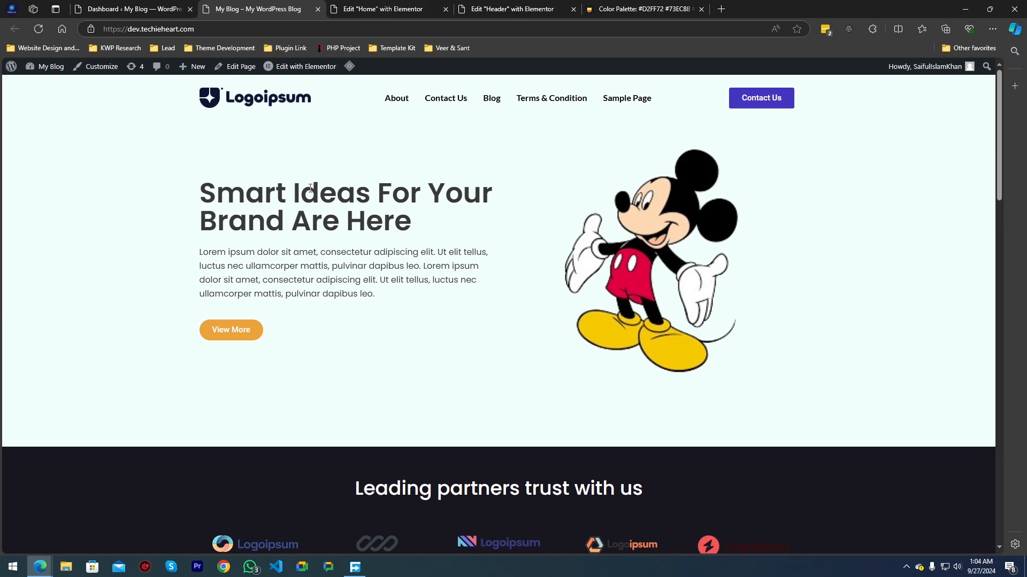
pyautogui.click(39, 29)
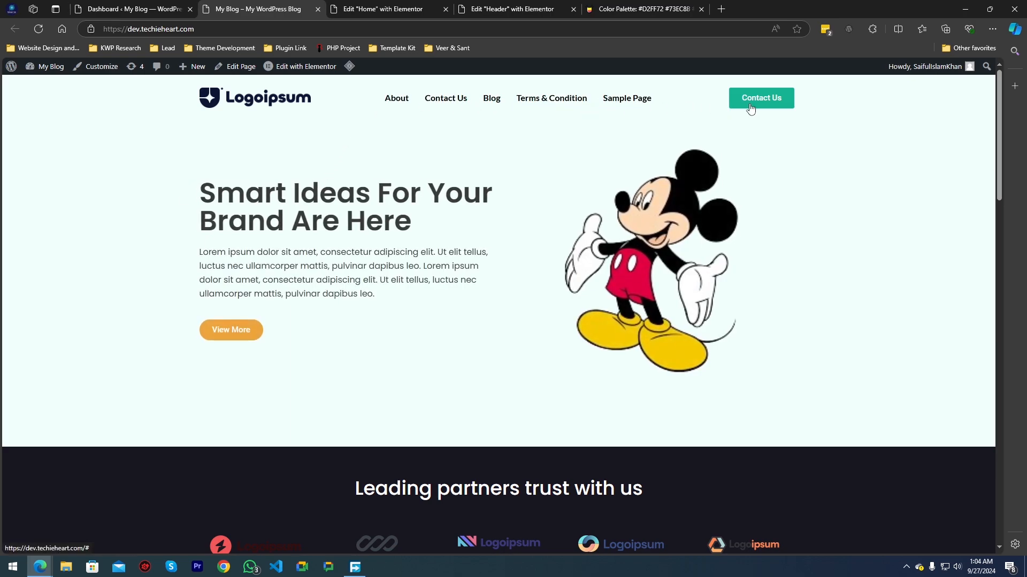
pyautogui.scroll(-15, 552, 238)
pyautogui.scroll(-1, 563, 247)
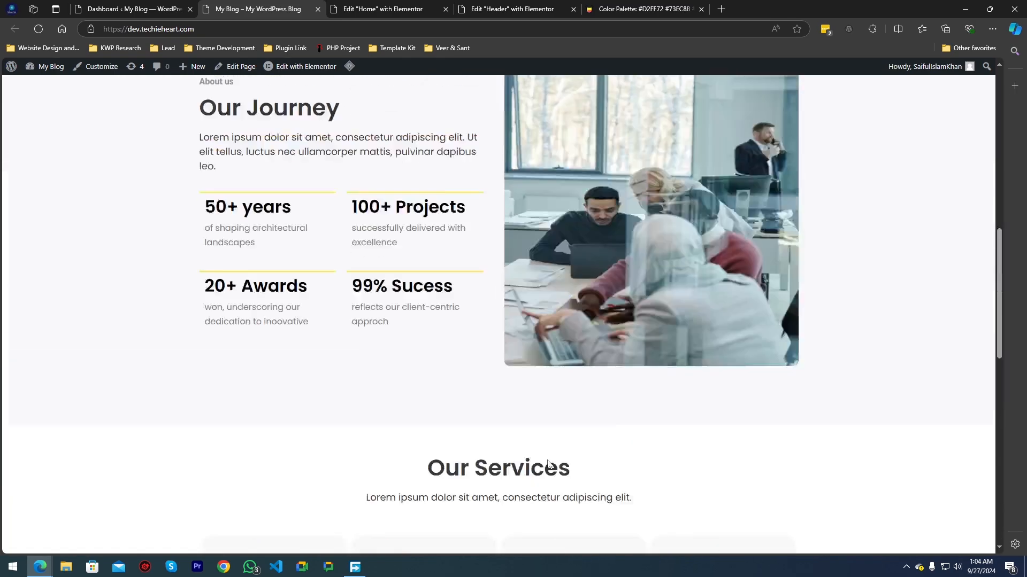
pyautogui.scroll(10, 541, 458)
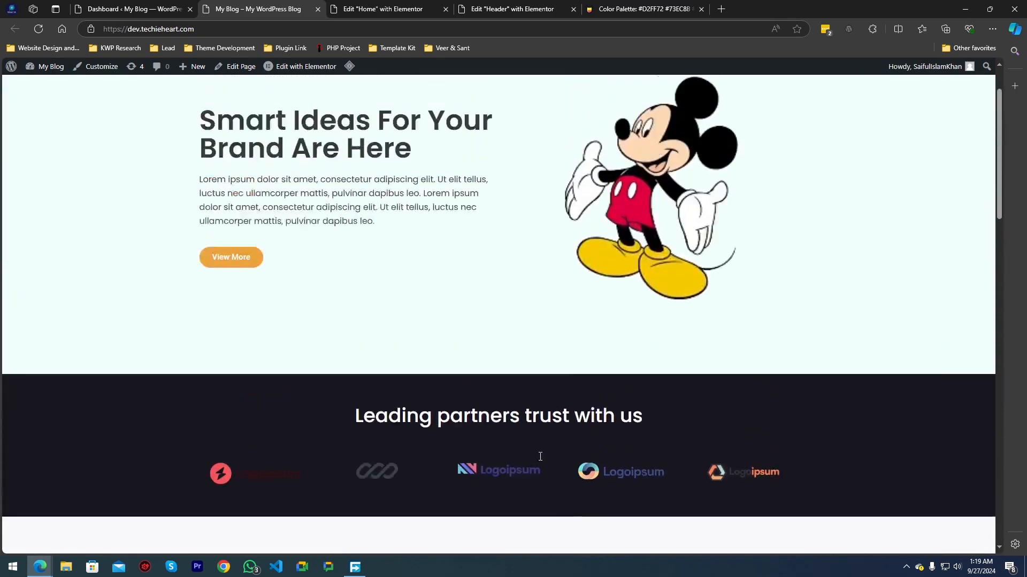
pyautogui.scroll(-10, 355, 343)
pyautogui.scroll(10, 500, 346)
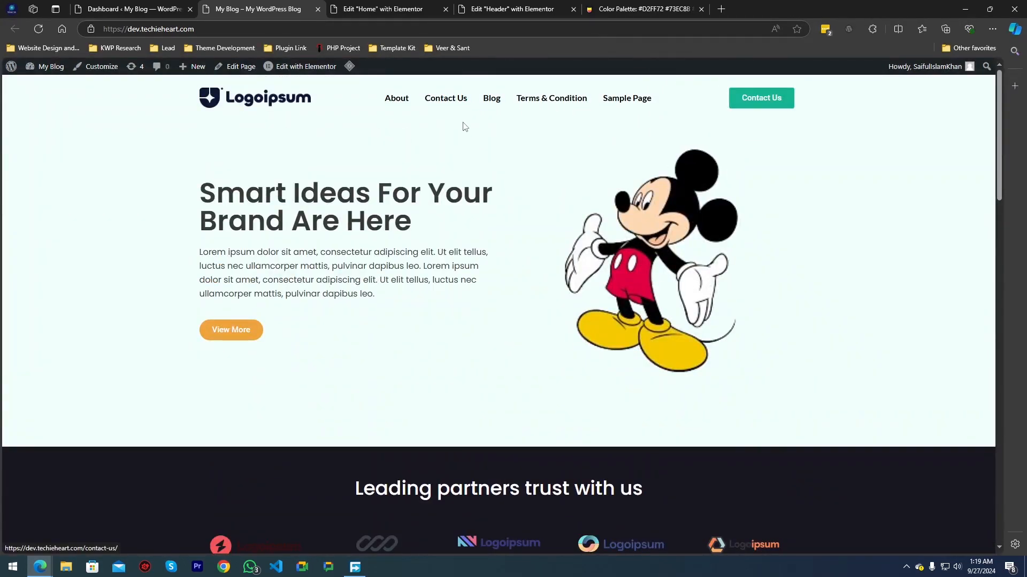
pyautogui.scroll(-20, 444, 214)
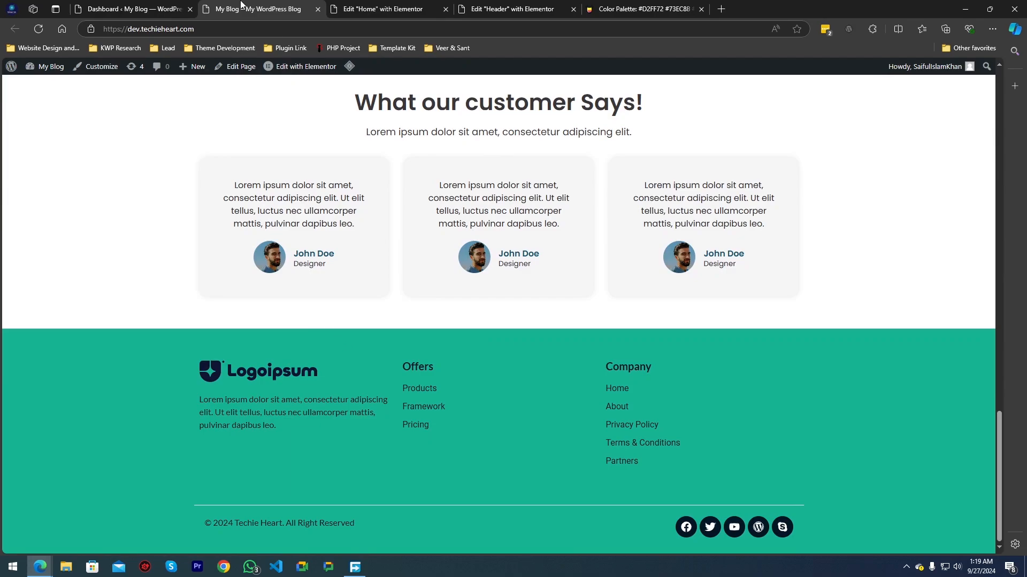
pyautogui.scroll(13, 343, 328)
pyautogui.scroll(-6, 344, 328)
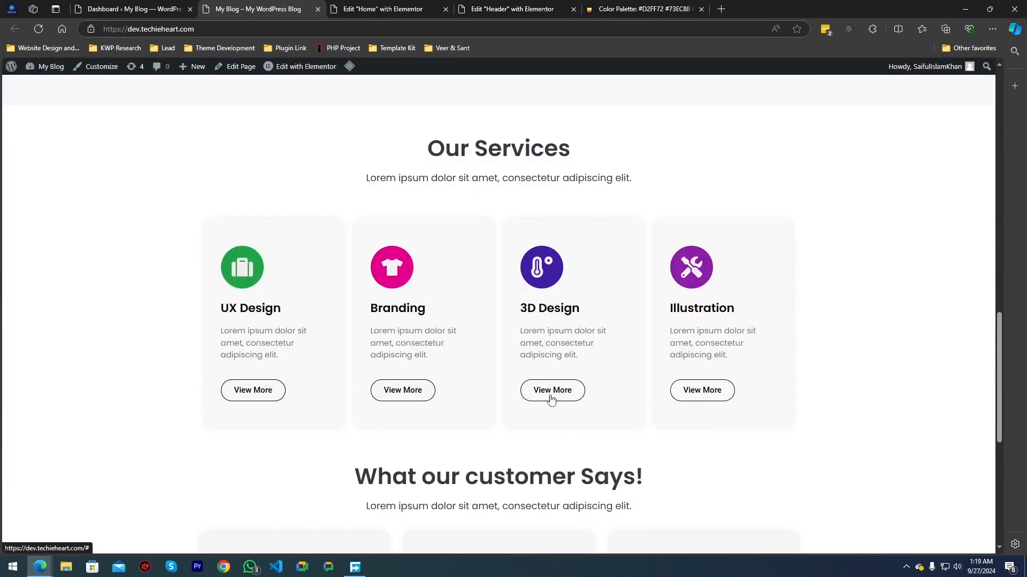
pyautogui.scroll(-7, 551, 400)
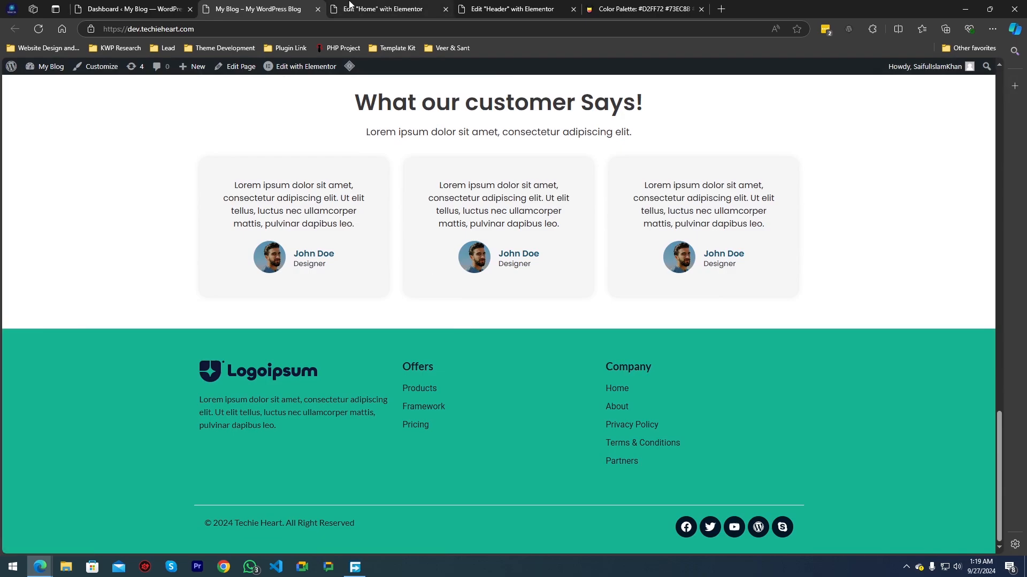
# - Return to the Home page's global color settings and add a custom color named Primary
pyautogui.click(373, 5)
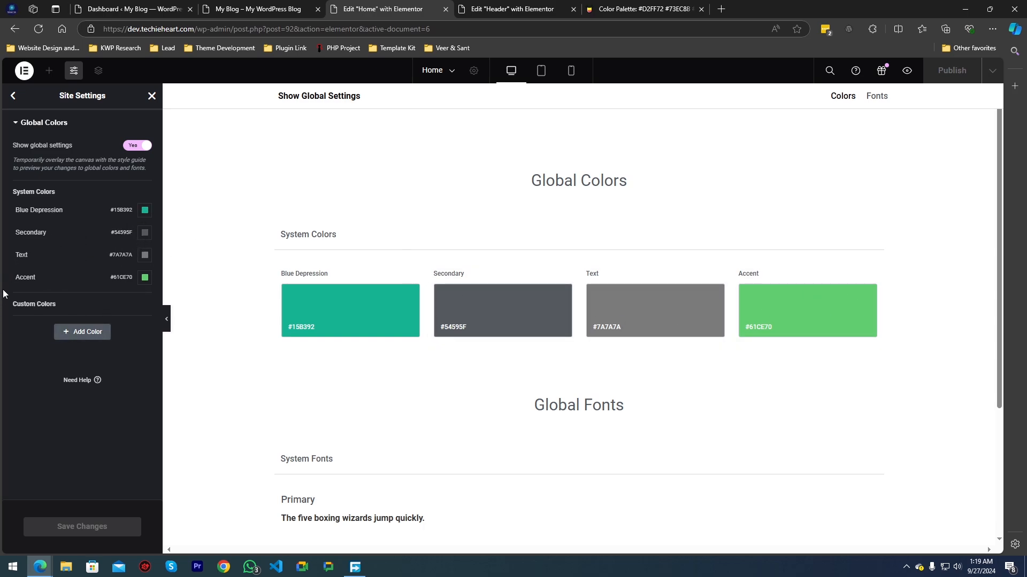
pyautogui.click(87, 333)
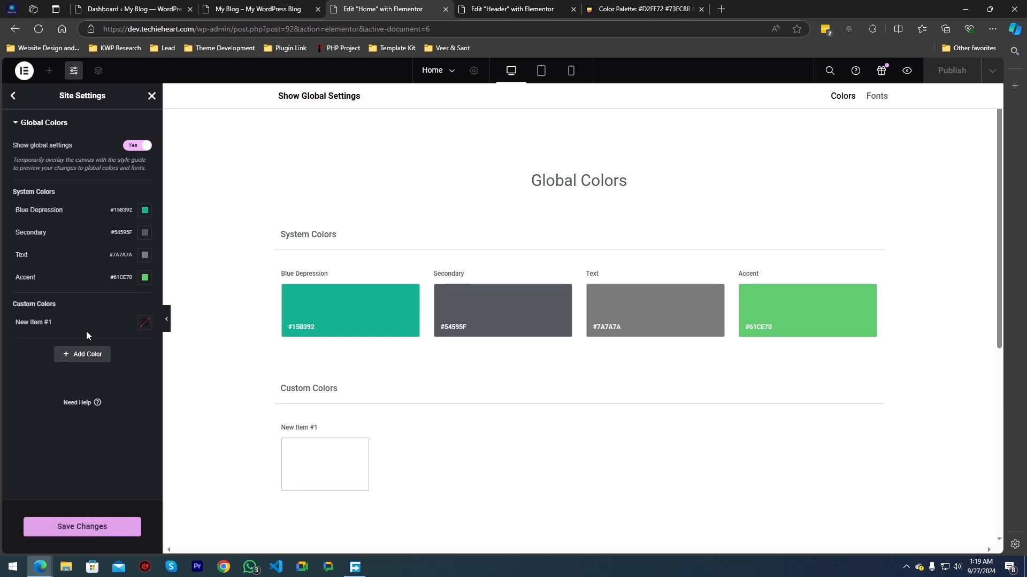
pyautogui.click(16, 323)
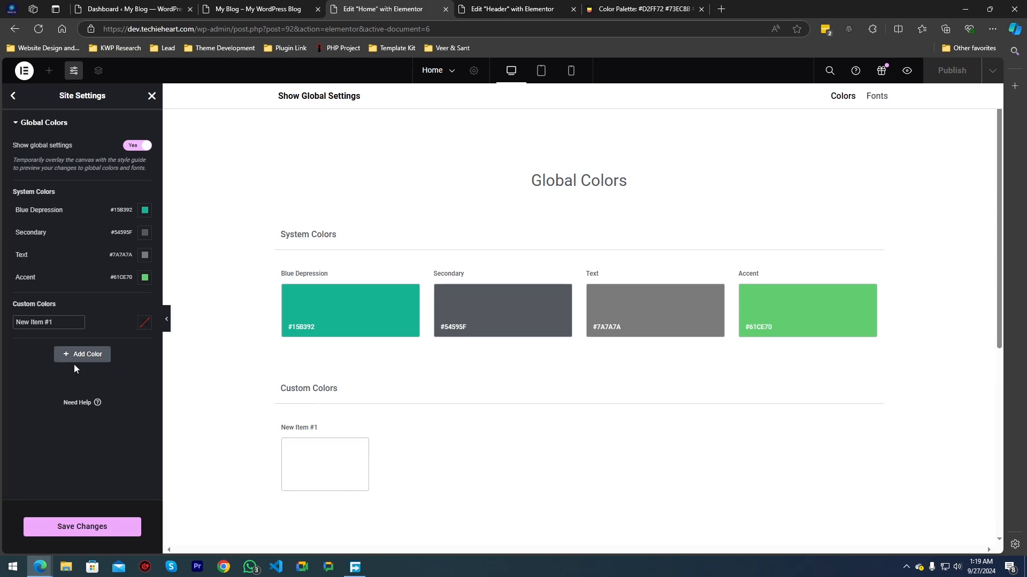
pyautogui.tripleClick(27, 324)
pyautogui.write('Primary')
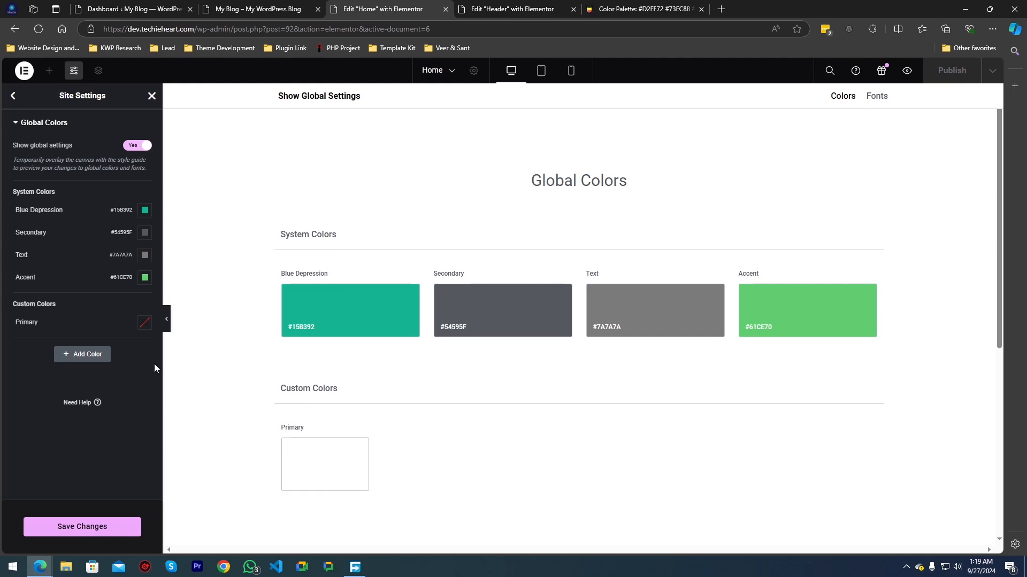
# - Set the custom Primary color to the gray #999999
pyautogui.click(145, 322)
pyautogui.moveTo(138, 398); pyautogui.dragTo(123, 464)
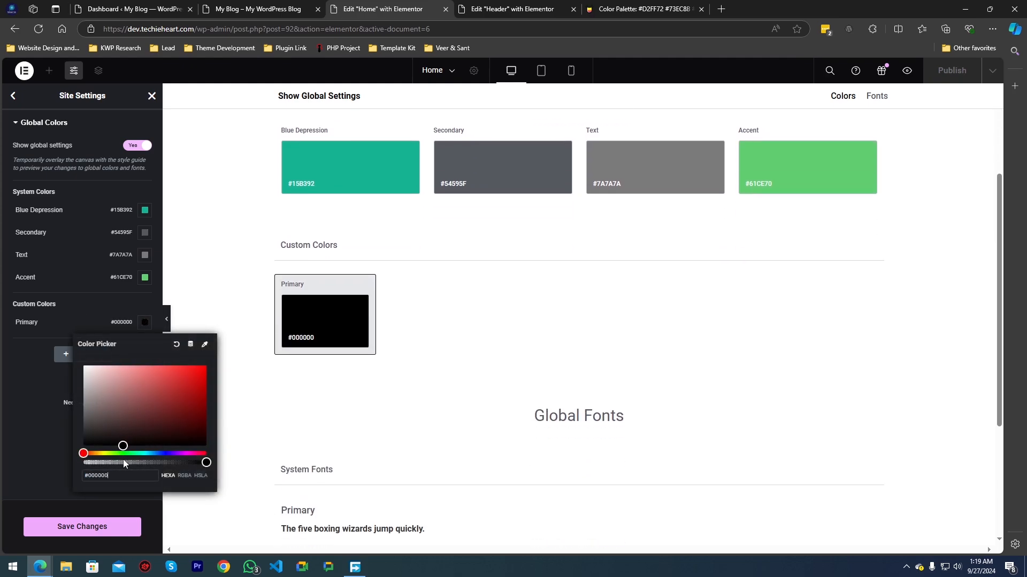
pyautogui.moveTo(110, 415); pyautogui.dragTo(82, 399)
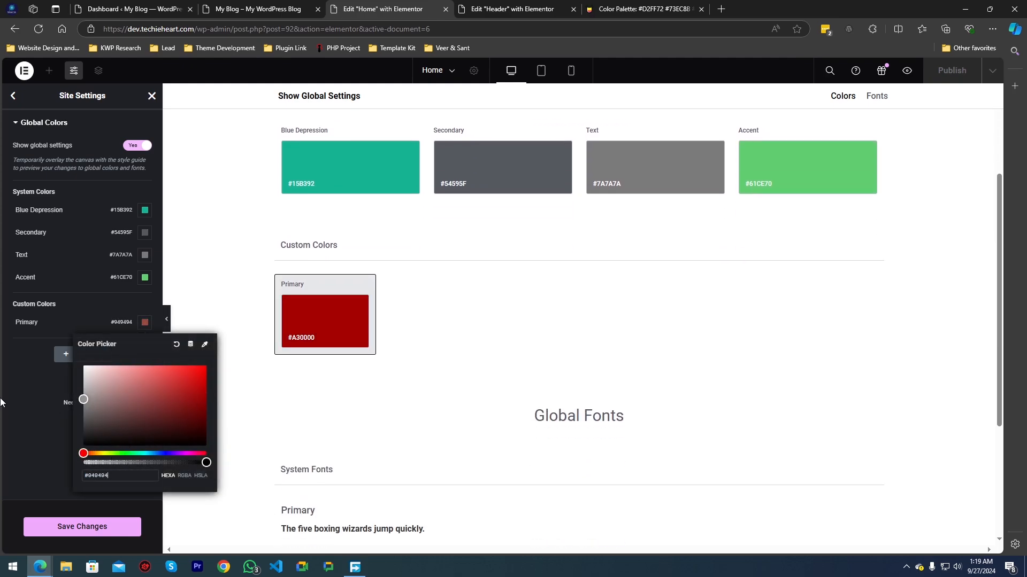
pyautogui.click(23, 424)
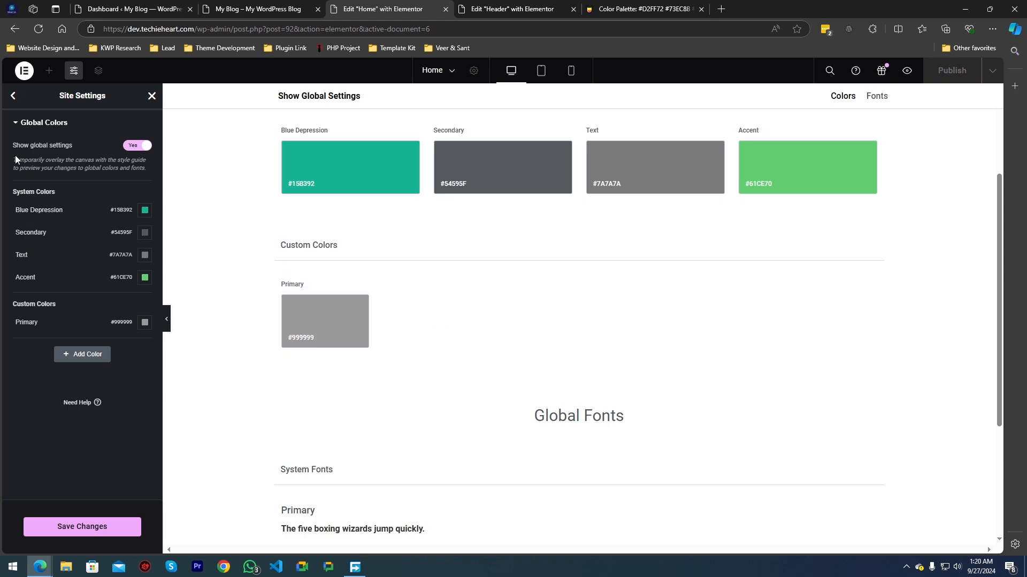
# - Turn off the global settings preview to view the page canvas, and turn it back on
pyautogui.moveTo(10, 149); pyautogui.dragTo(80, 146)
pyautogui.click(107, 160)
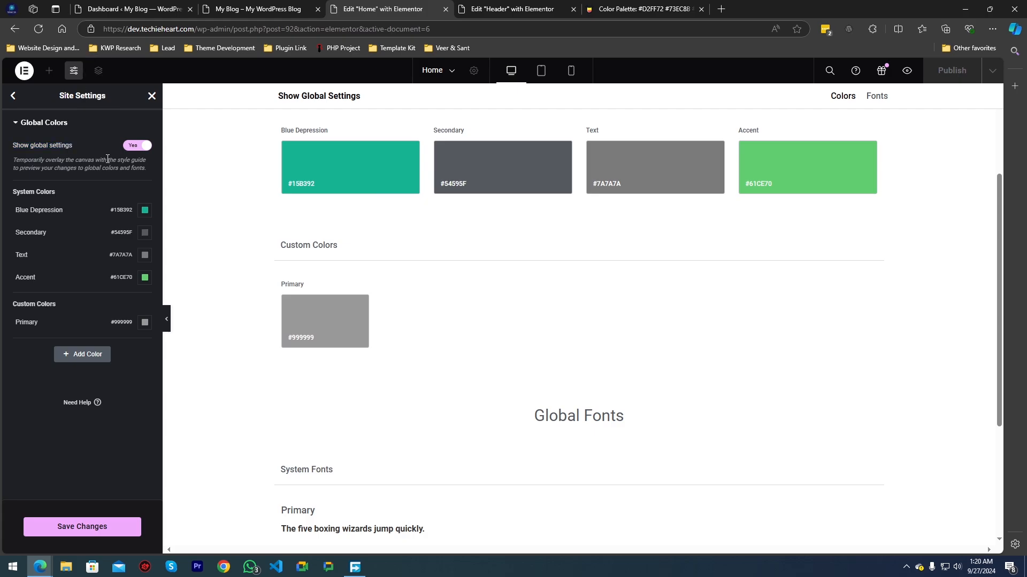
pyautogui.click(137, 146)
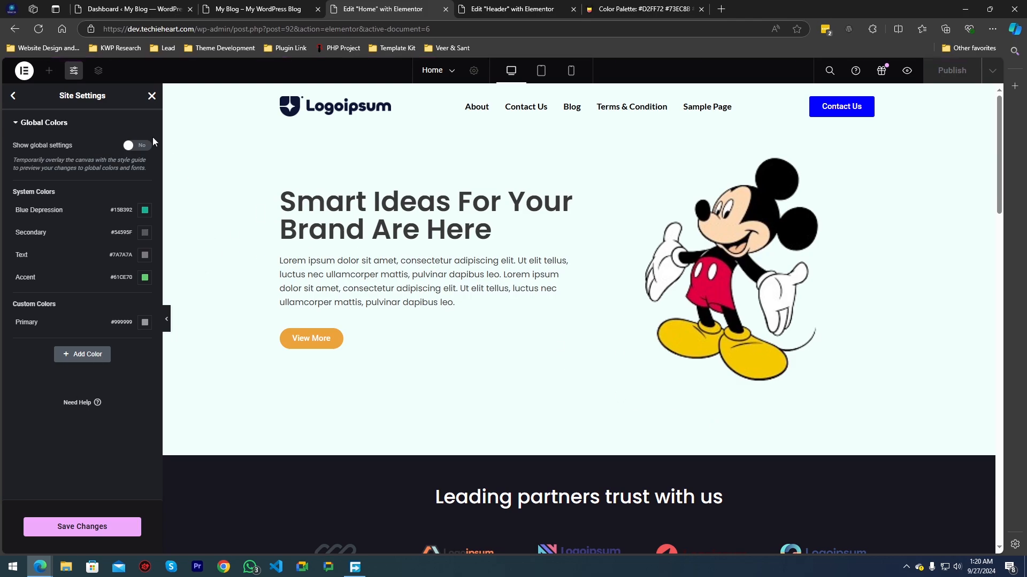
pyautogui.click(142, 148)
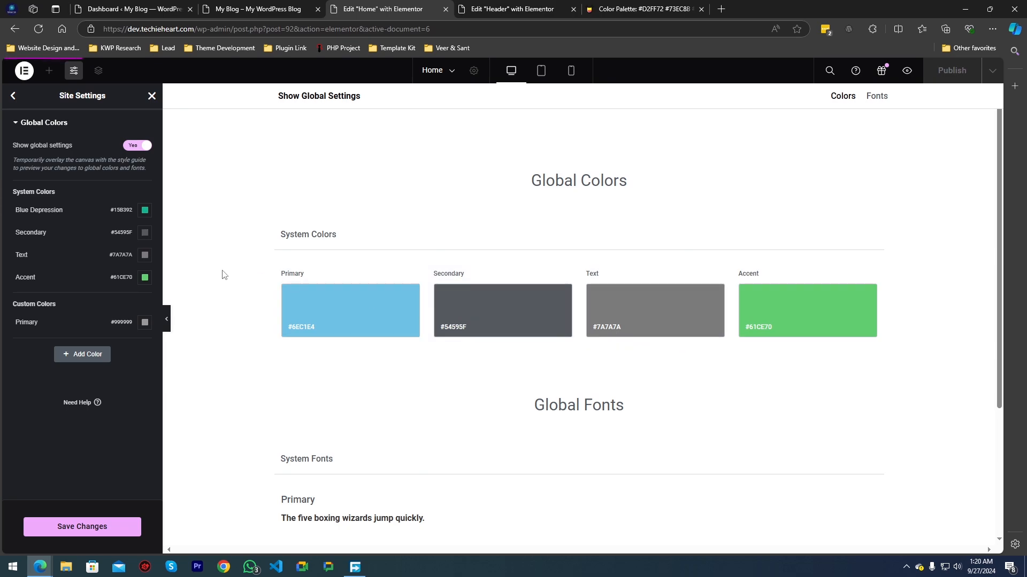
# - Leave the first system color unchanged, save the global color changes and close Site Settings
pyautogui.click(347, 318)
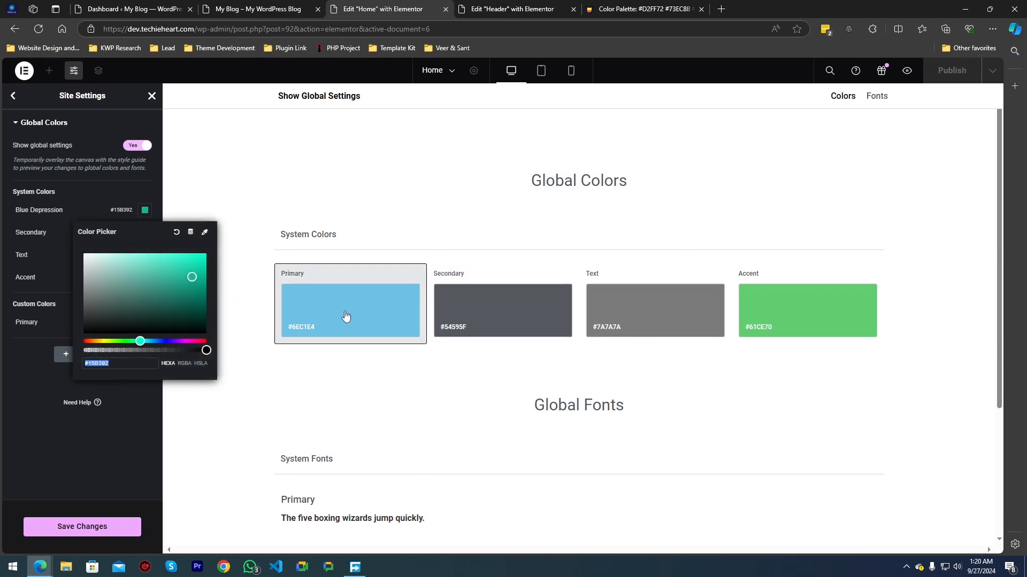
pyautogui.click(106, 440)
pyautogui.click(73, 535)
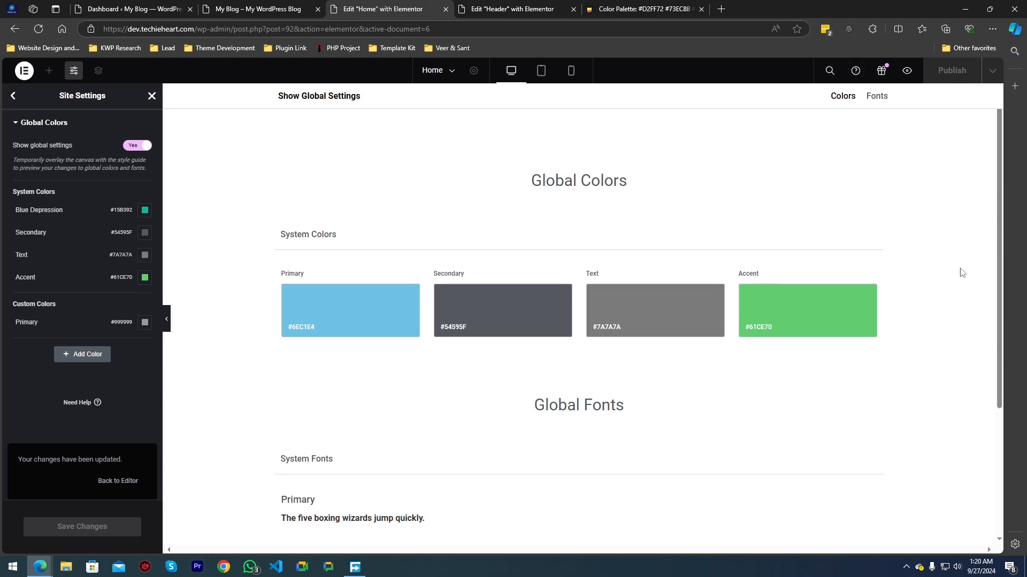
pyautogui.scroll(-3, 582, 435)
pyautogui.scroll(3, 413, 296)
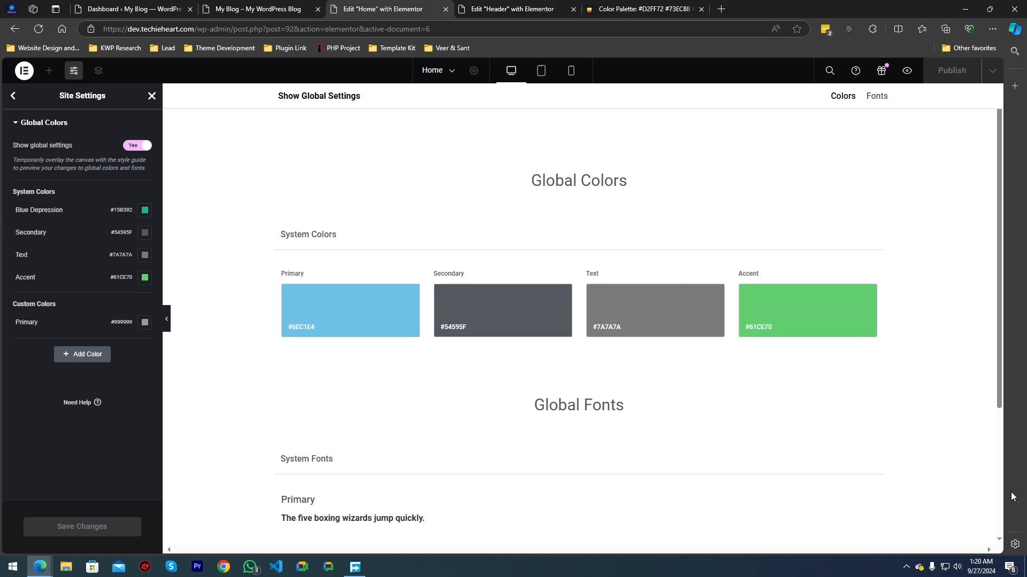
pyautogui.click(152, 96)
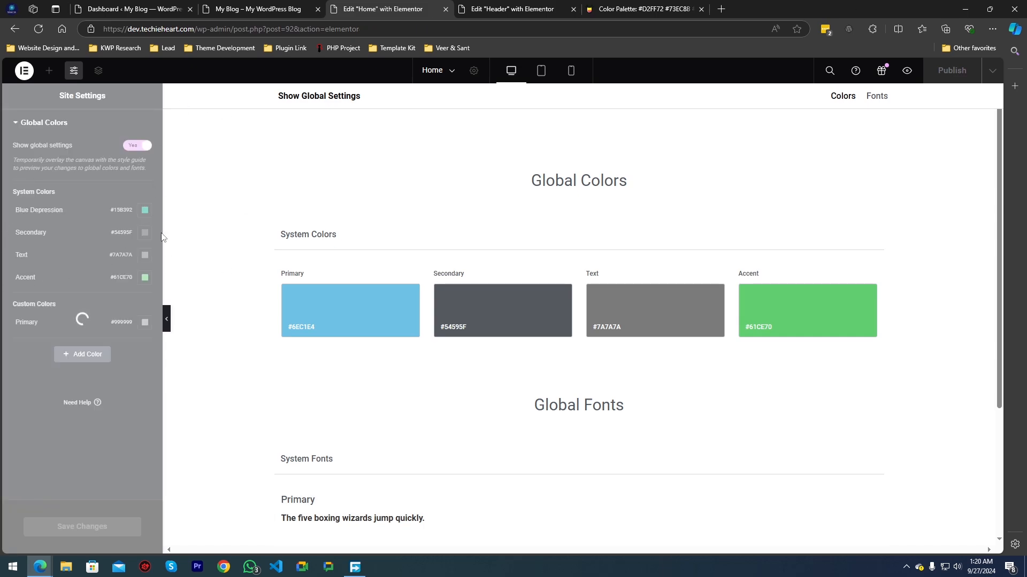